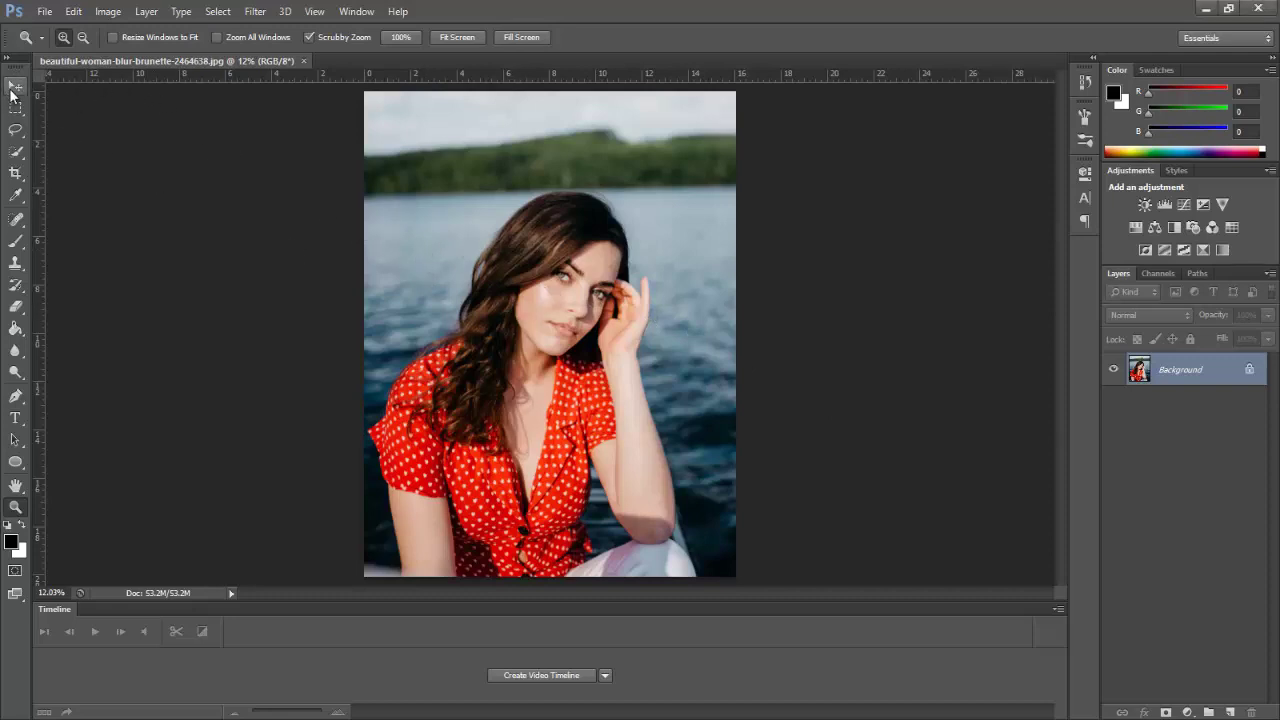
left_click(15, 88)
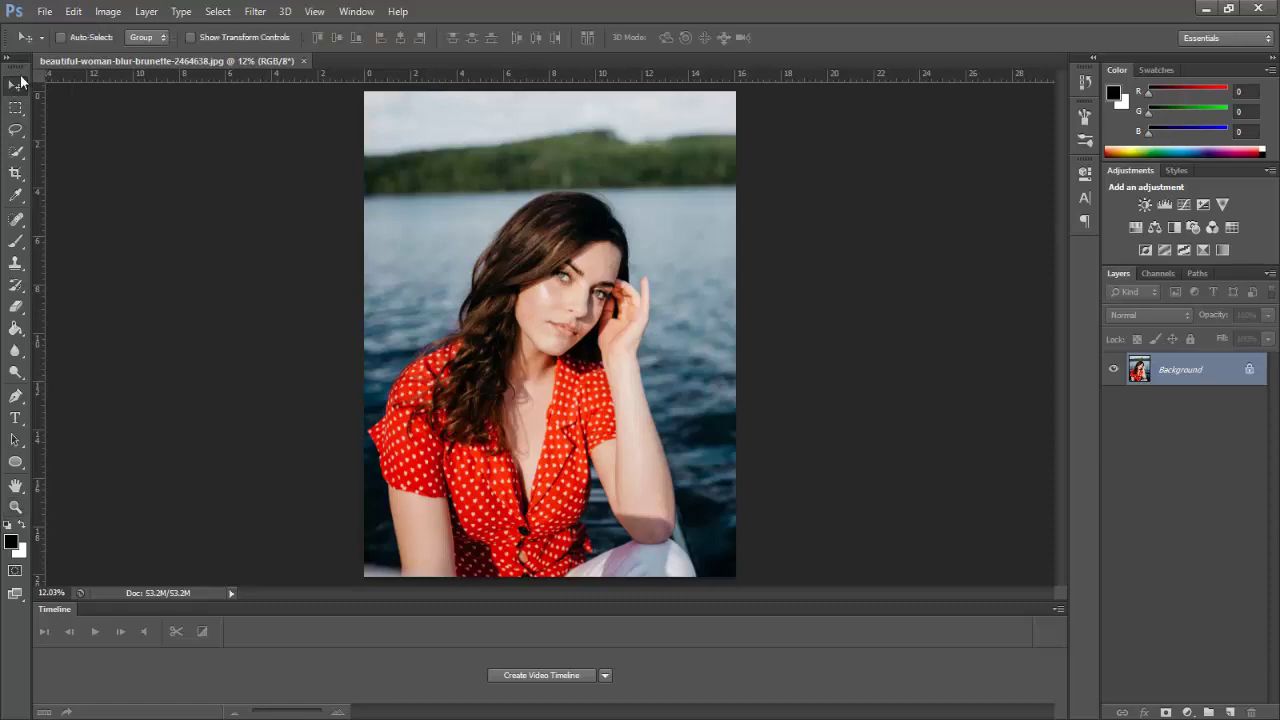
left_click(45, 12)
left_click(62, 45)
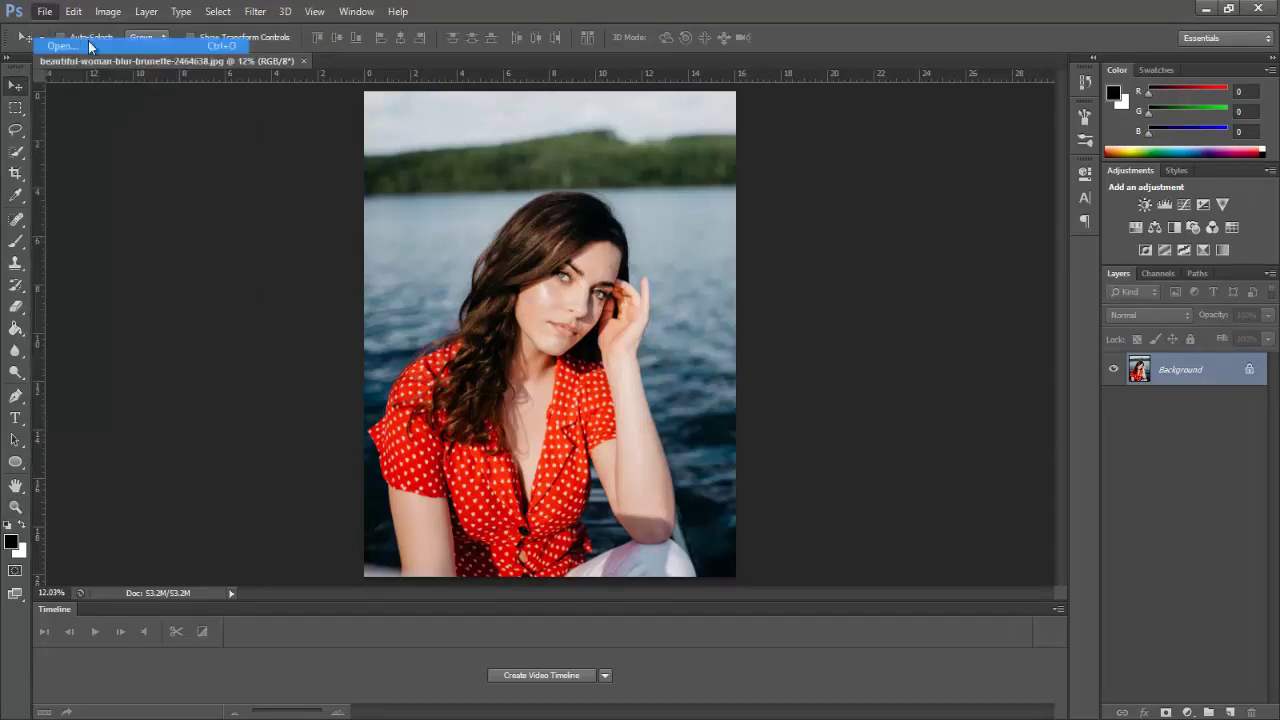
scroll(697, 331, "down", 3)
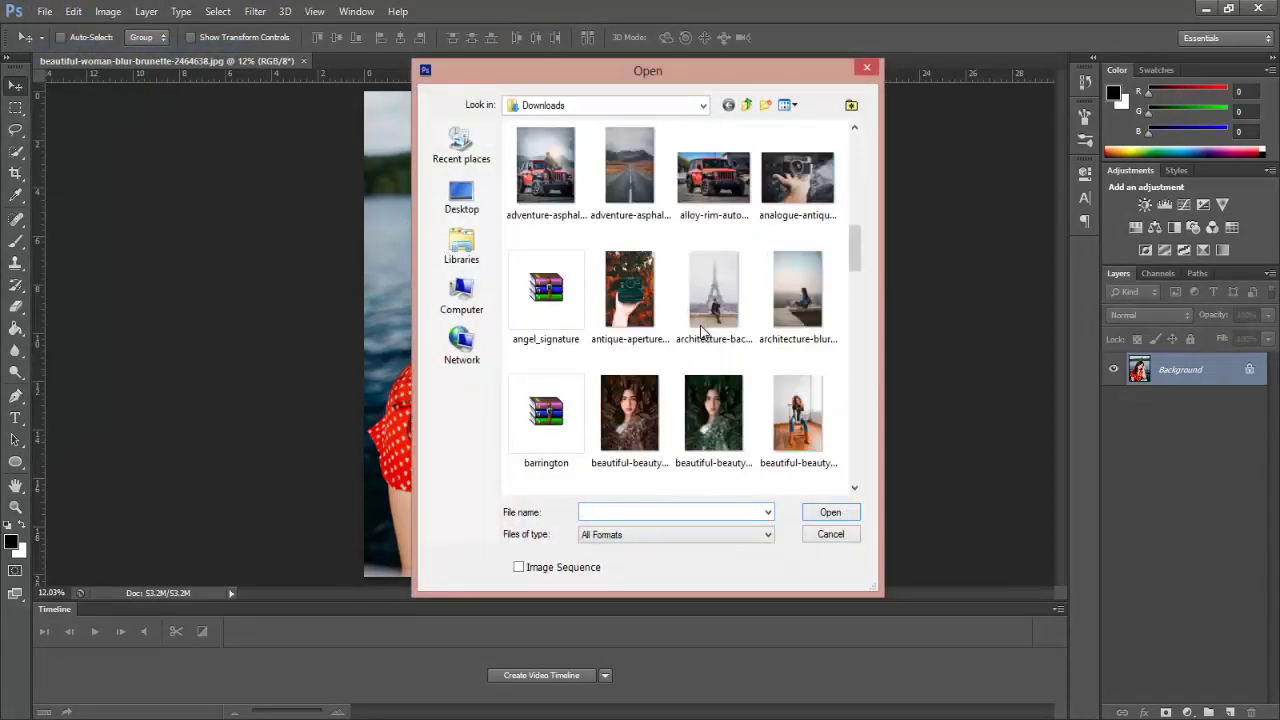
scroll(700, 331, "down", 5)
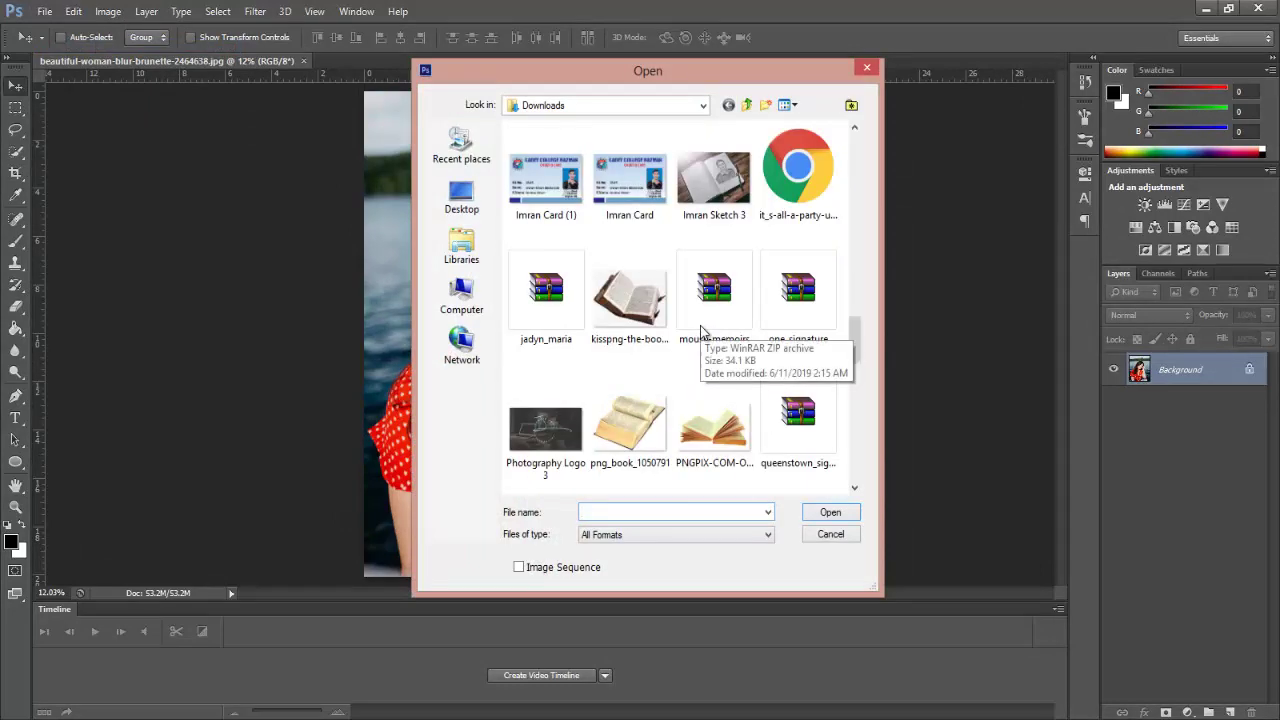
scroll(702, 331, "up", 4)
scroll(702, 331, "up", 3)
left_click(703, 336)
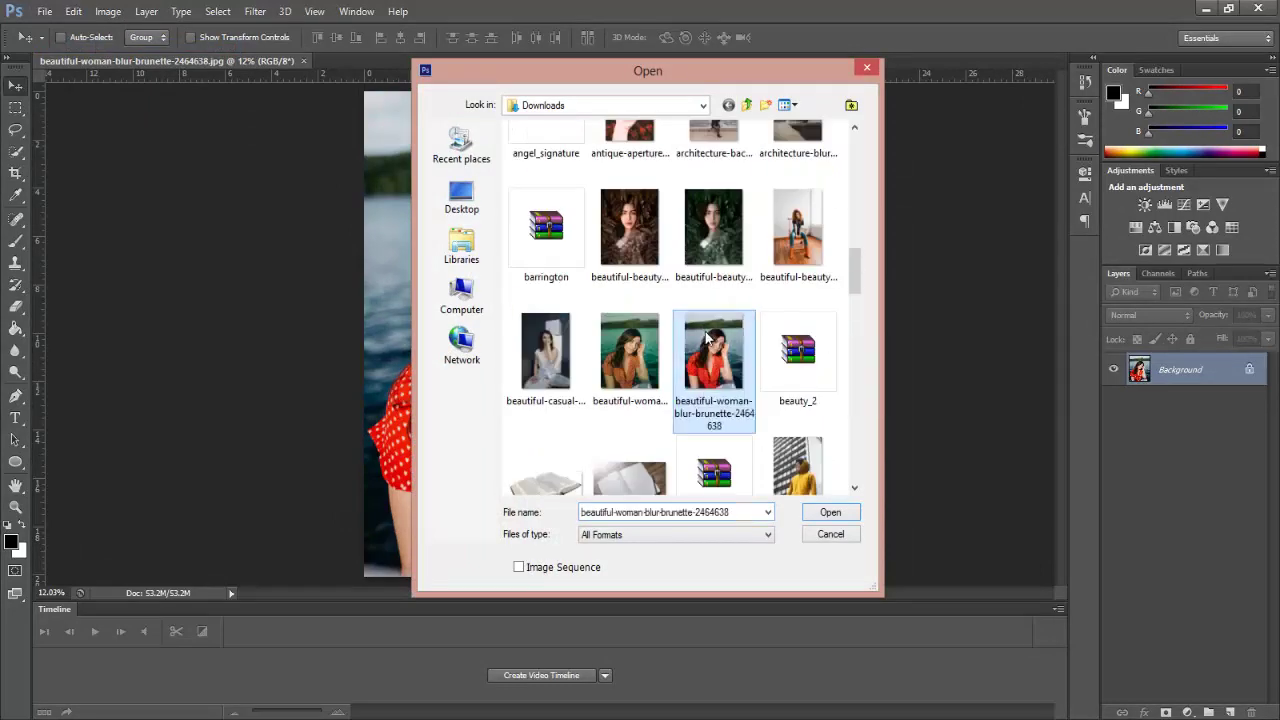
left_click(830, 512)
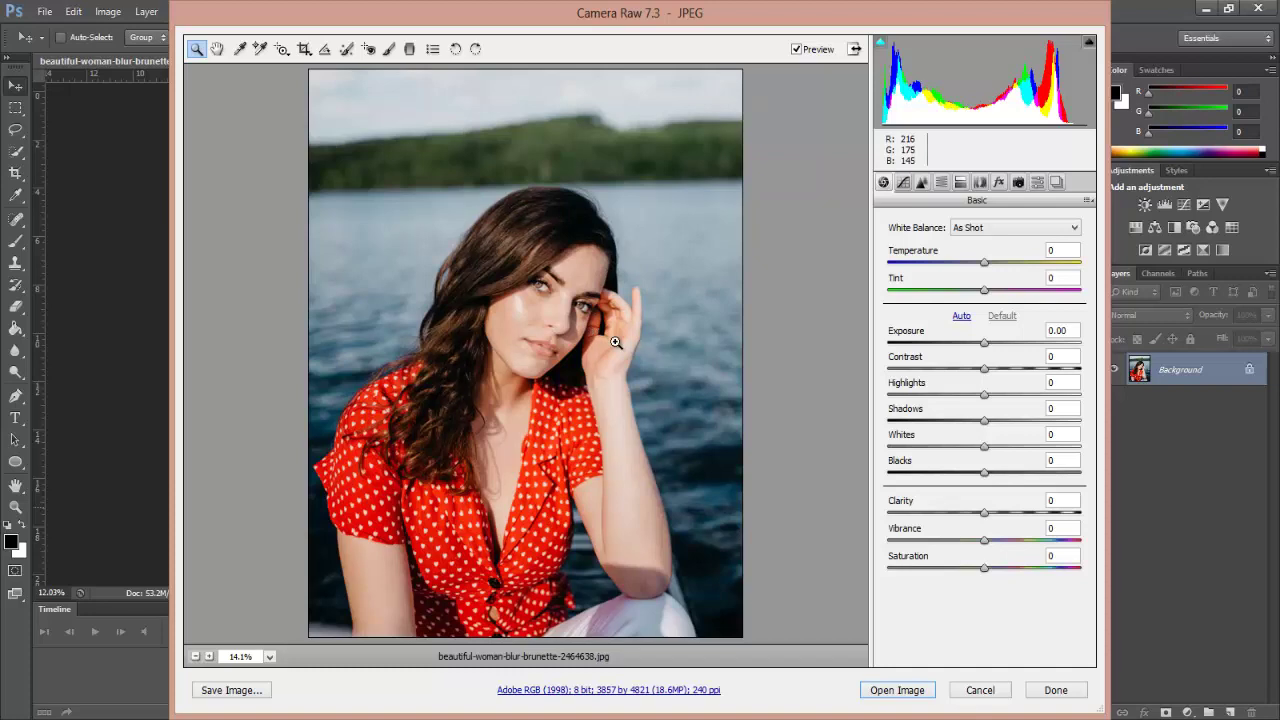
left_click(980, 690)
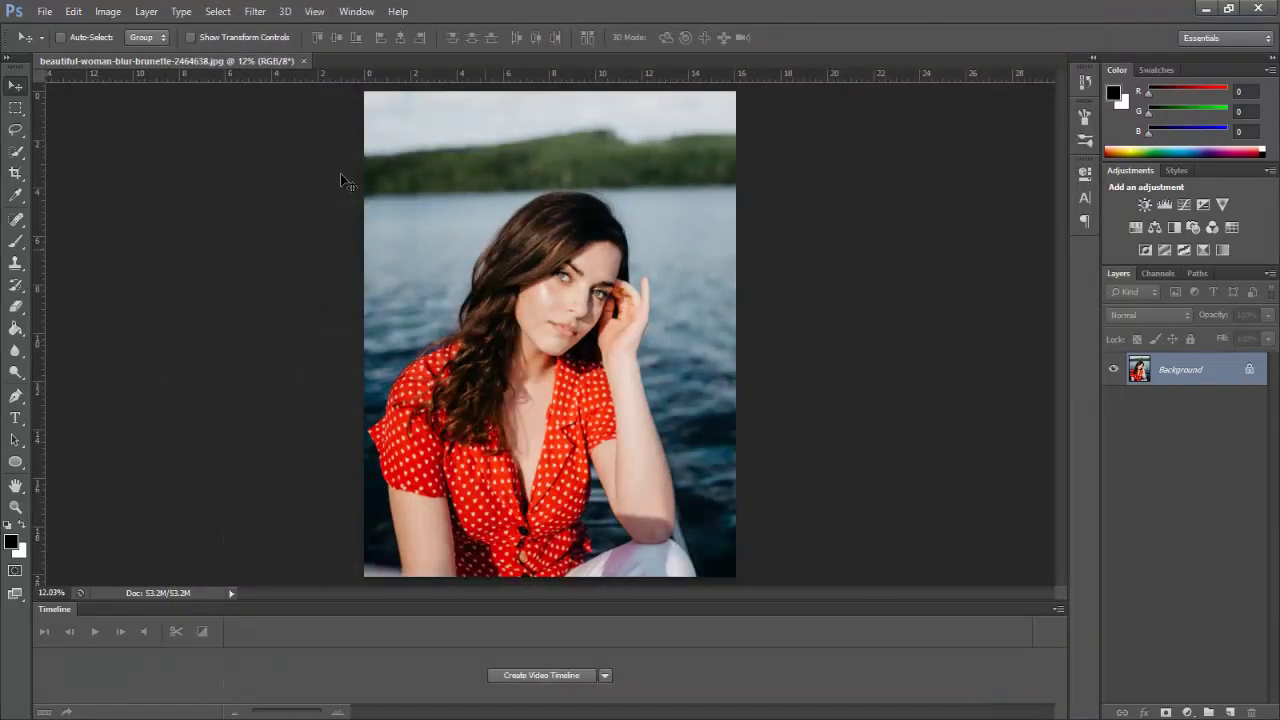
Step: In the Camera Raw preferences, set JPEG and TIFF handling to automatically open all supported JPEGs and TIFFs
left_click(80, 13)
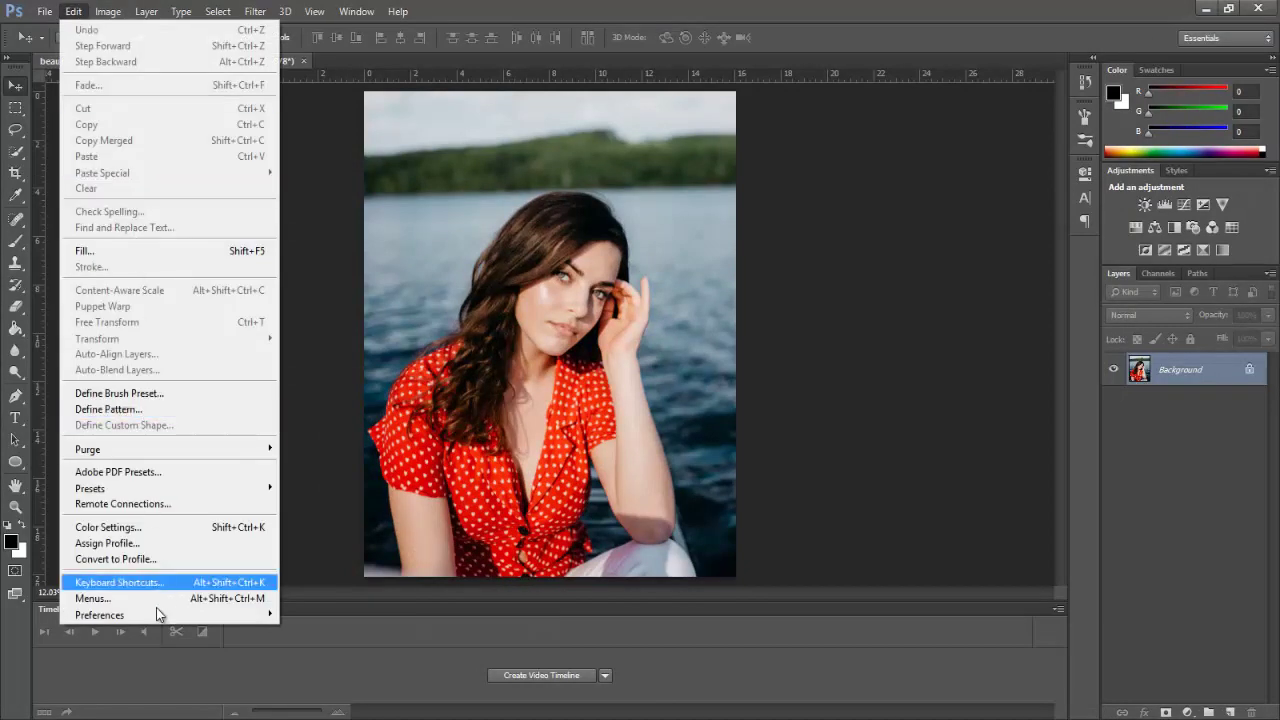
mouse_move(160, 615)
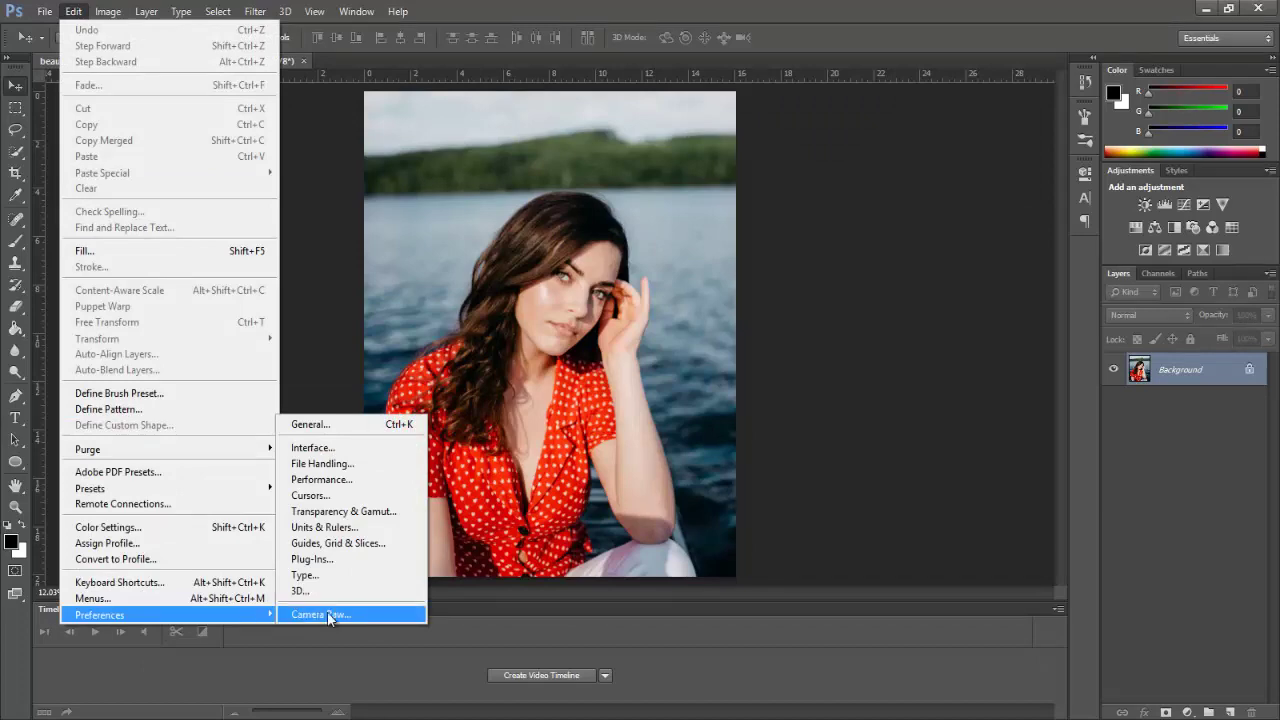
left_click(365, 615)
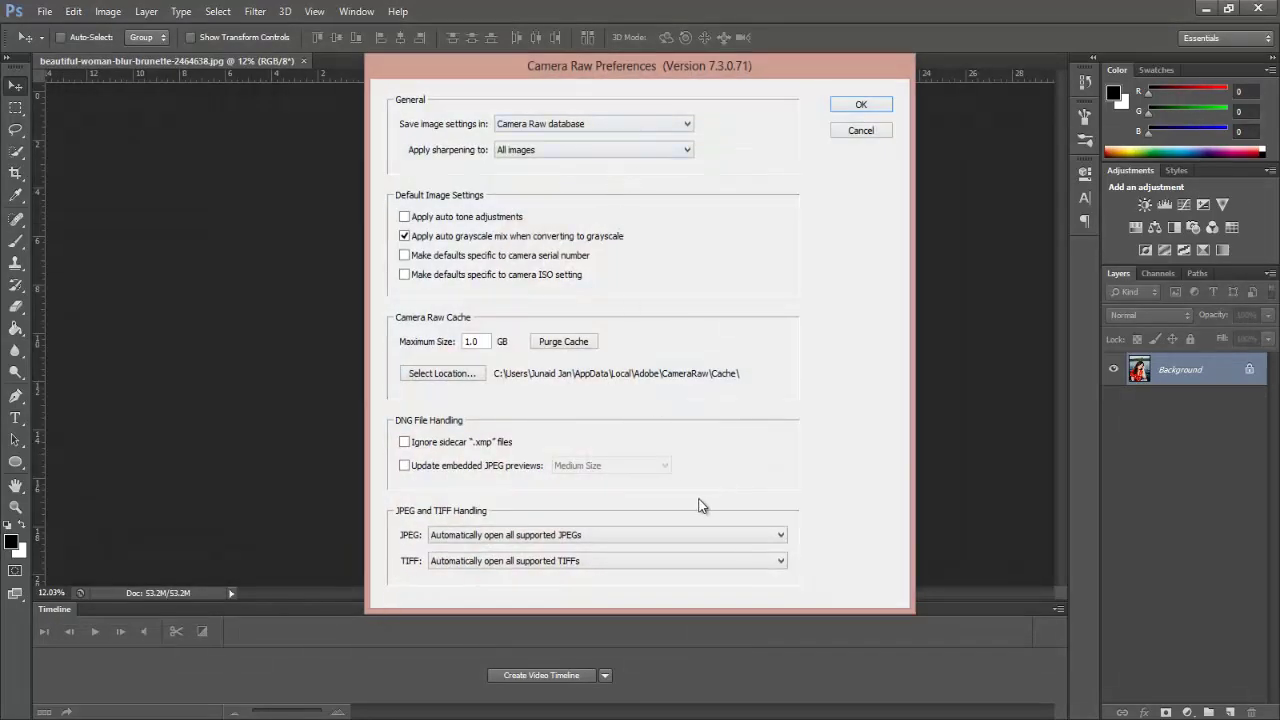
left_click(720, 535)
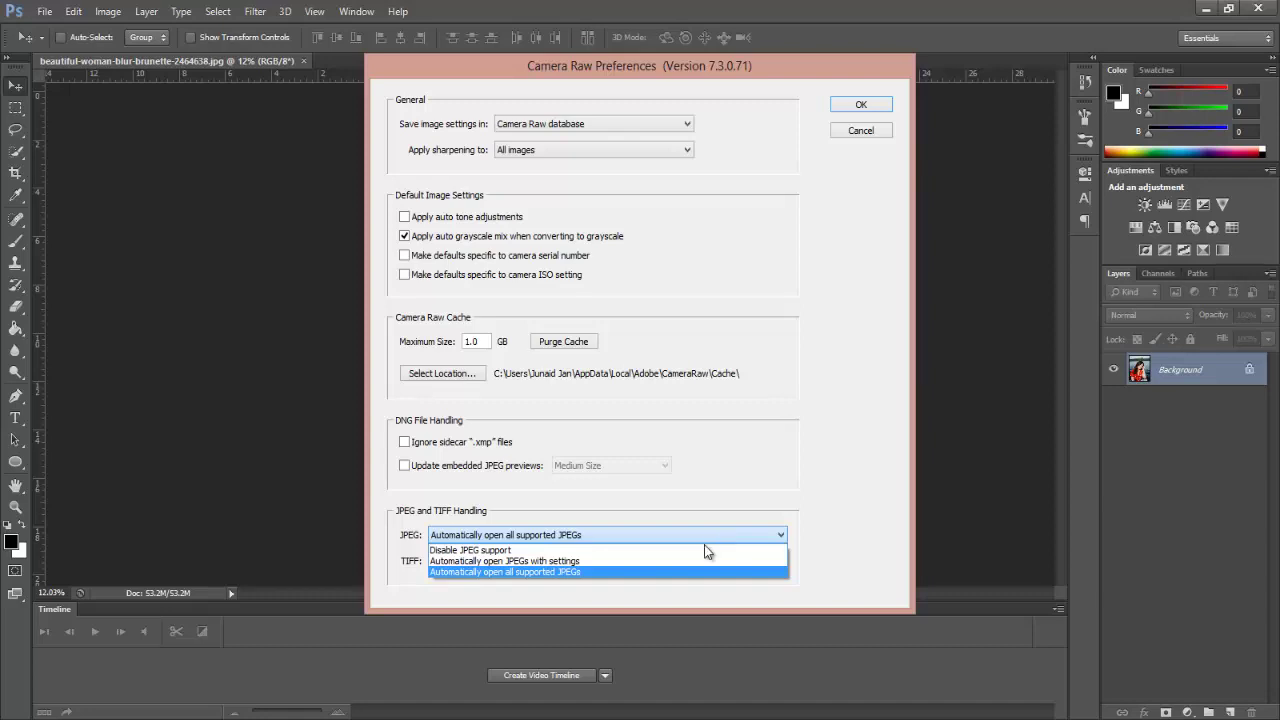
left_click(603, 573)
left_click(651, 560)
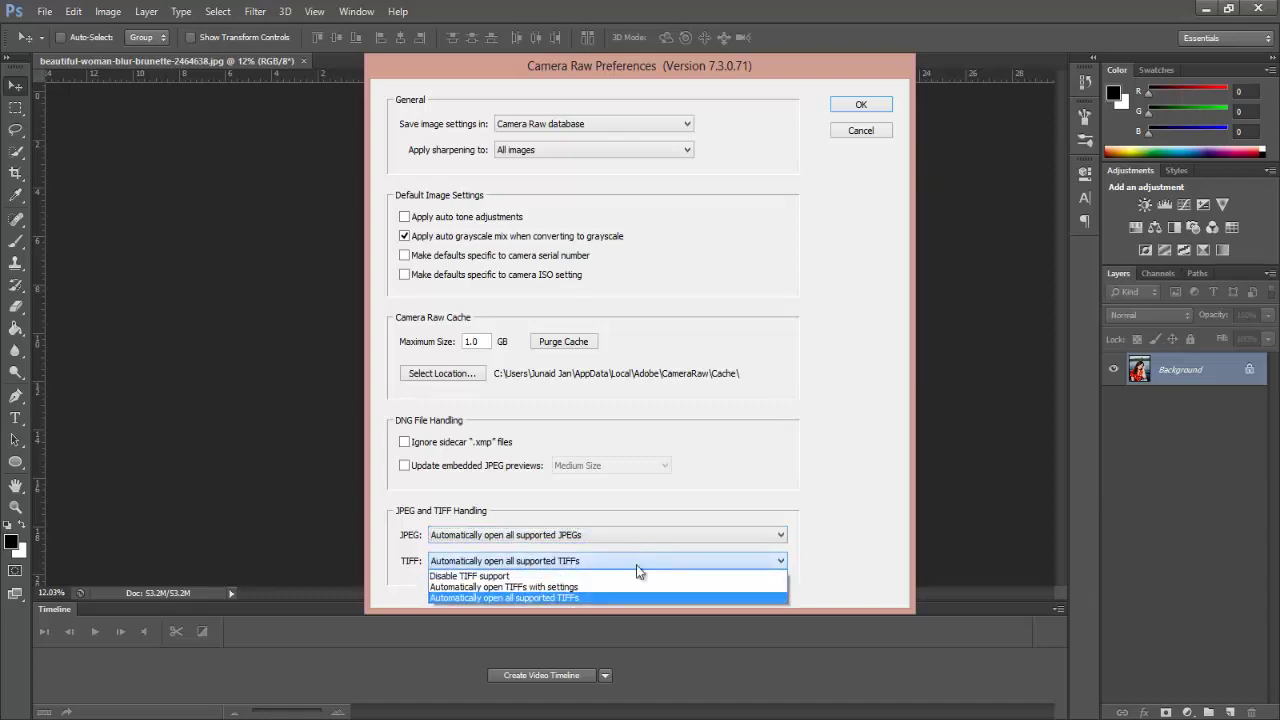
left_click(581, 598)
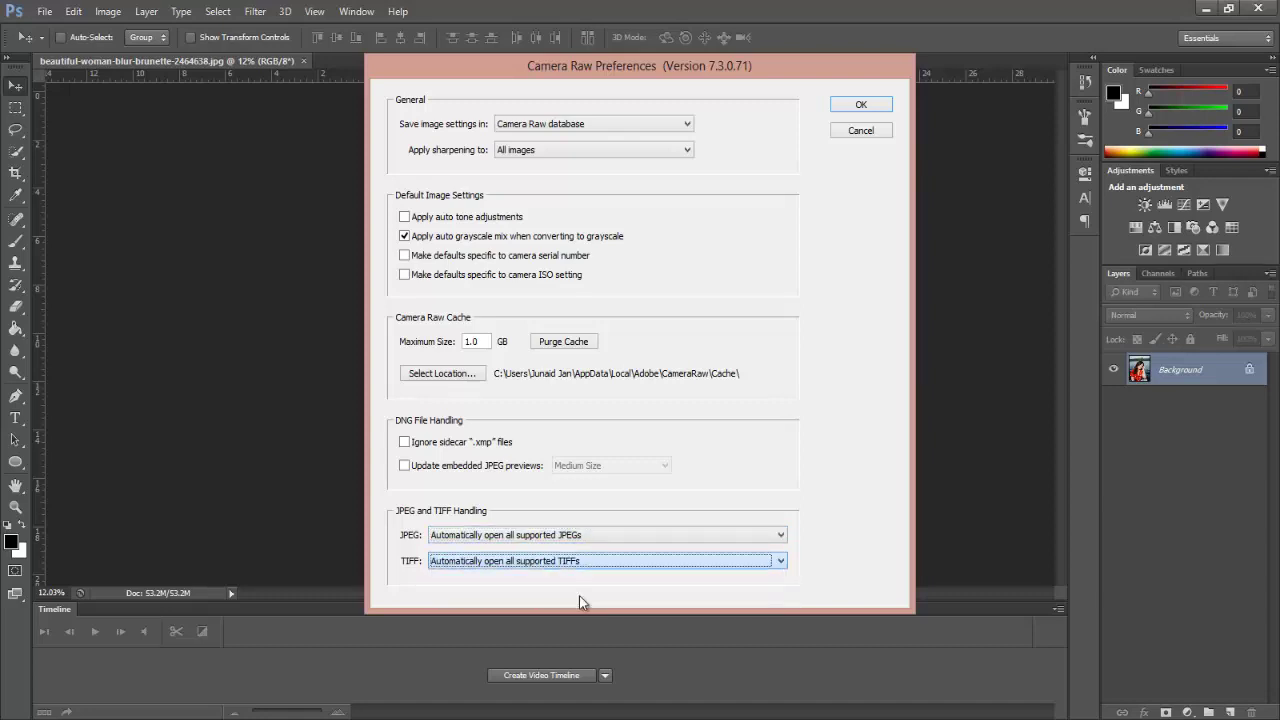
Step: Set Camera Raw sharpening to apply to all images and accept the preferences
left_click(658, 145)
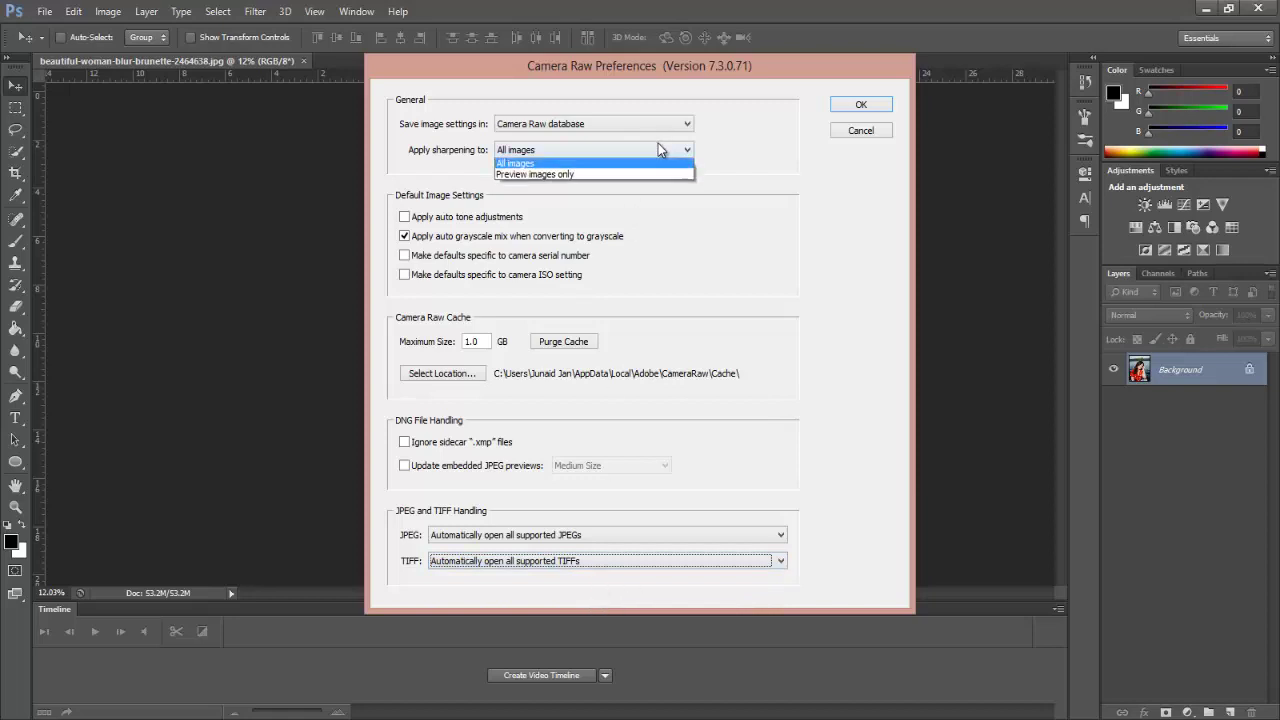
left_click(580, 165)
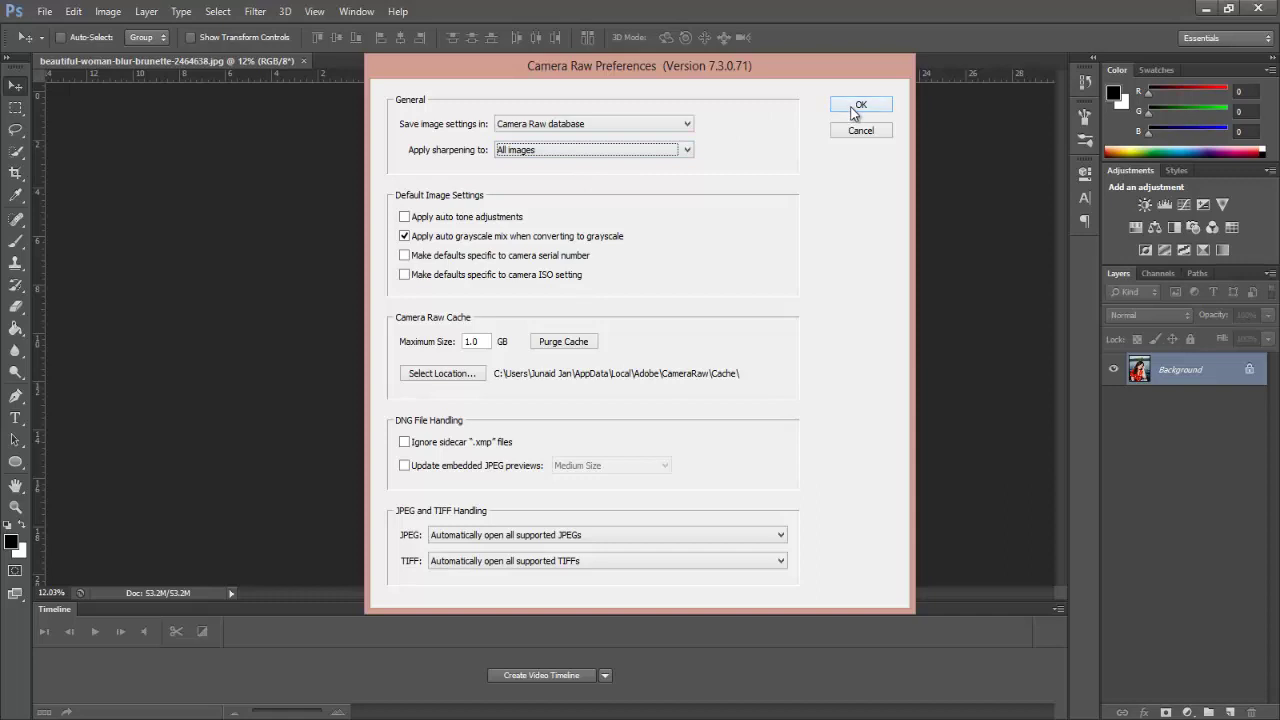
left_click(855, 108)
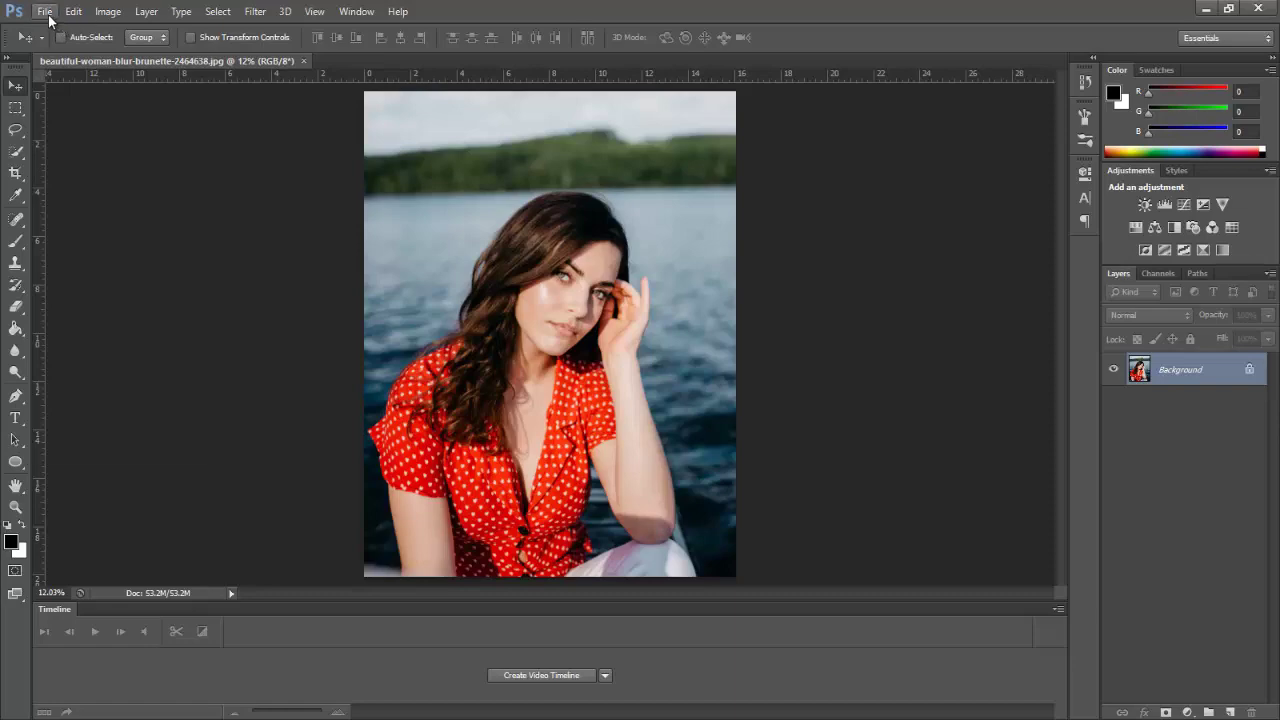
Step: Open the beautiful-woman-blur-brunette-2464638 photo from the Downloads folder in Camera Raw
left_click(45, 11)
left_click(66, 48)
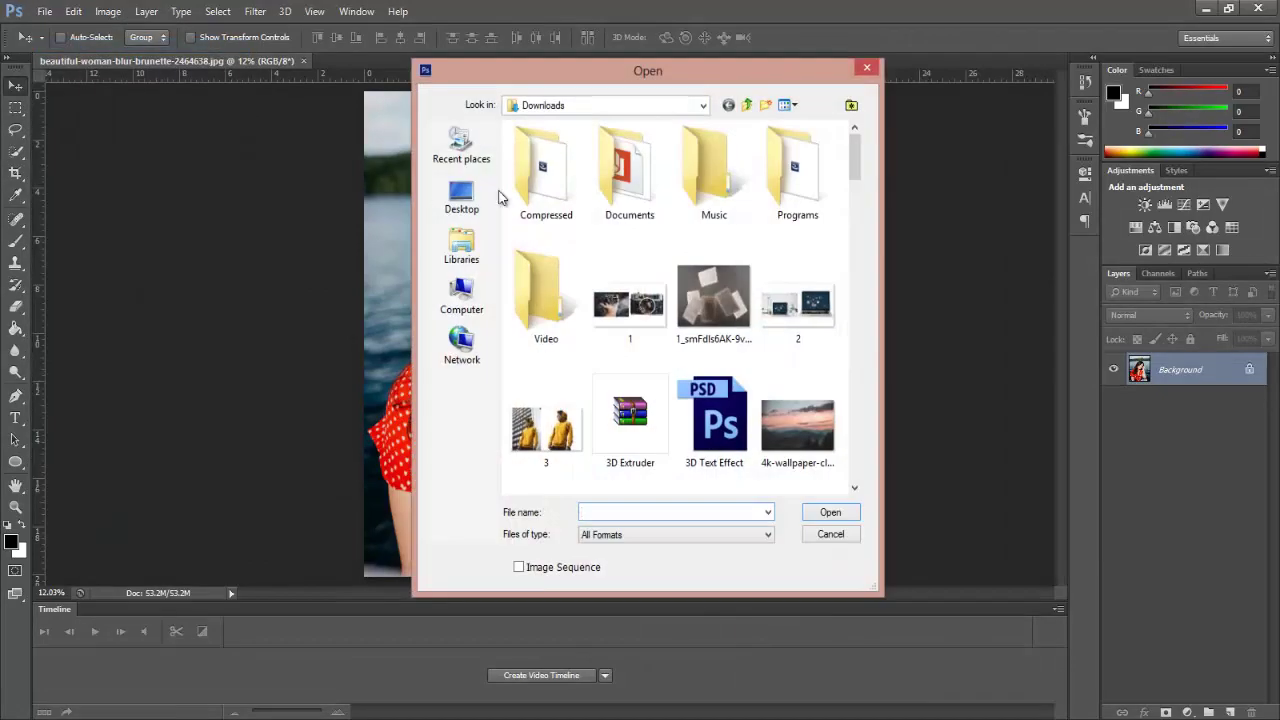
scroll(692, 247, "down", 6)
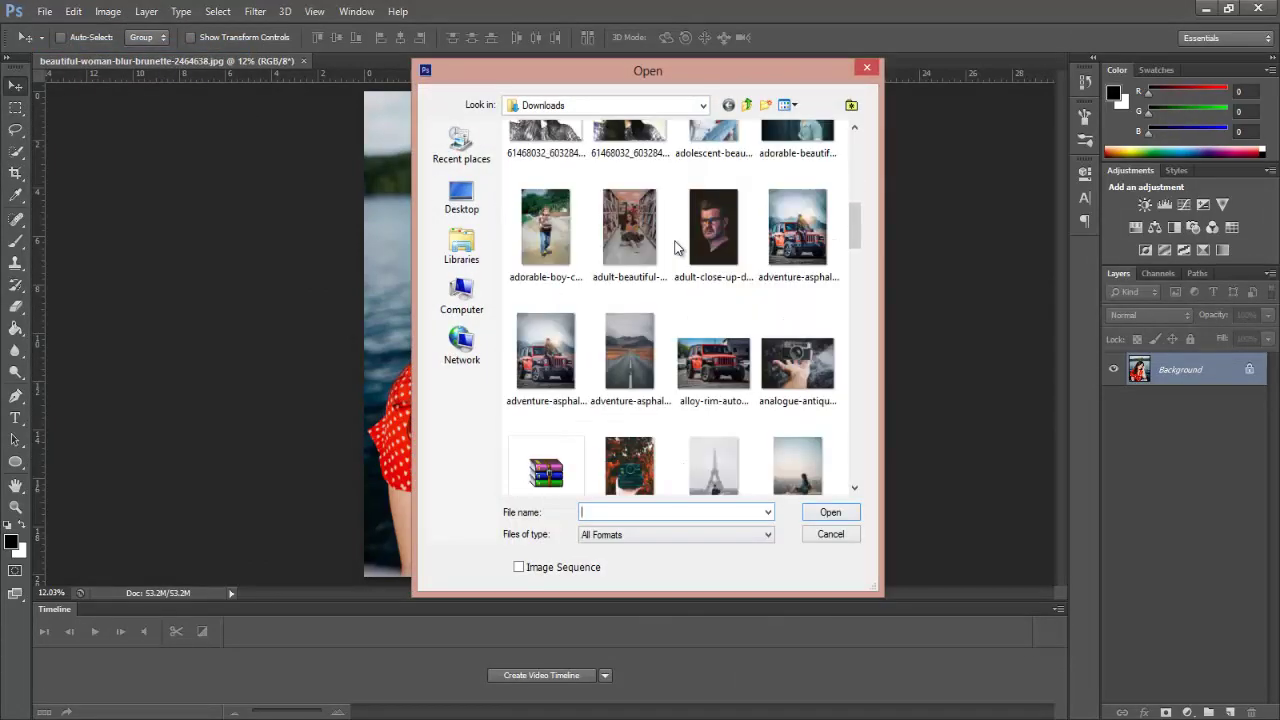
scroll(675, 247, "down", 5)
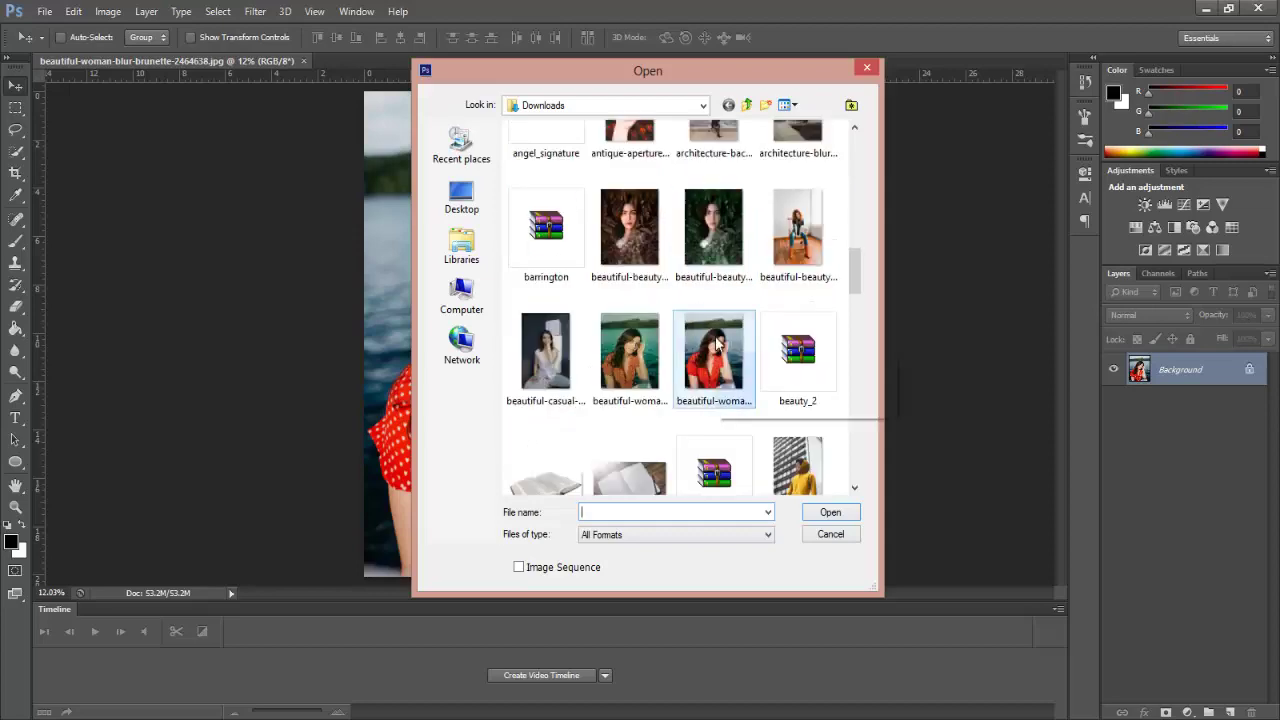
left_click(716, 343)
left_click(822, 514)
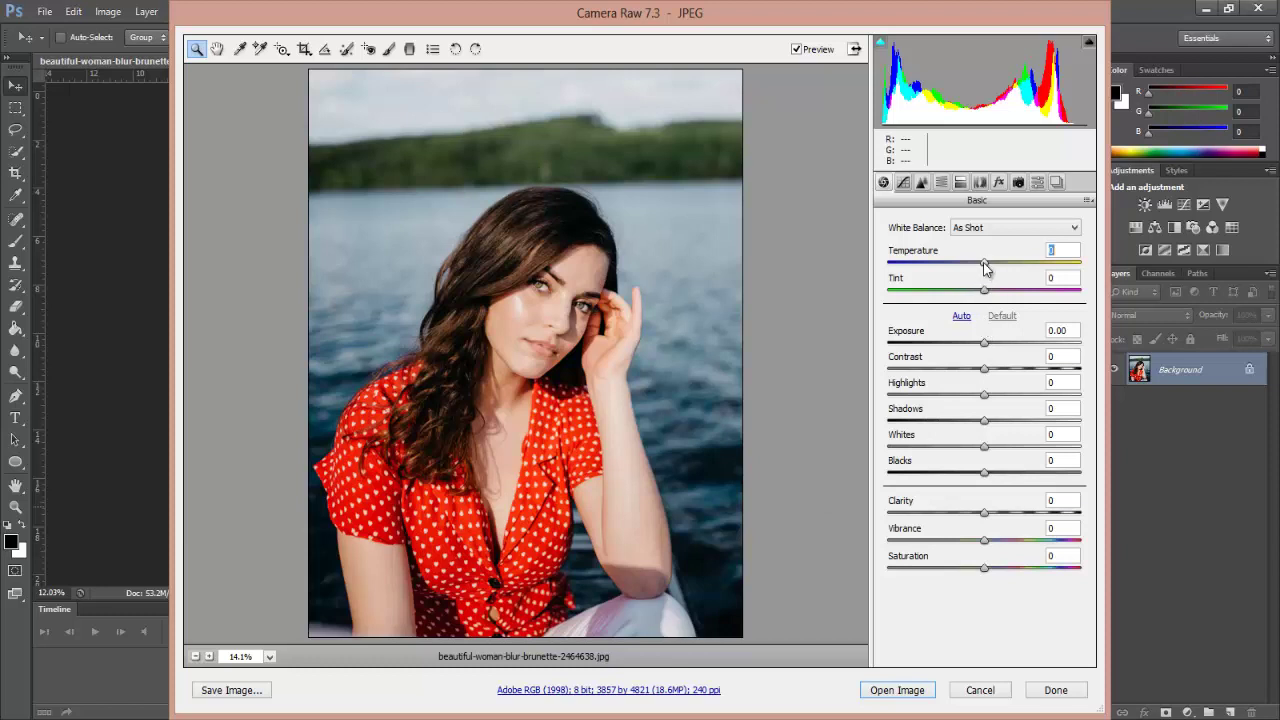
Step: Set the photo's Temperature to -5, Exposure to -0.20 and Contrast to -50
left_click_drag(985, 264, 979, 264)
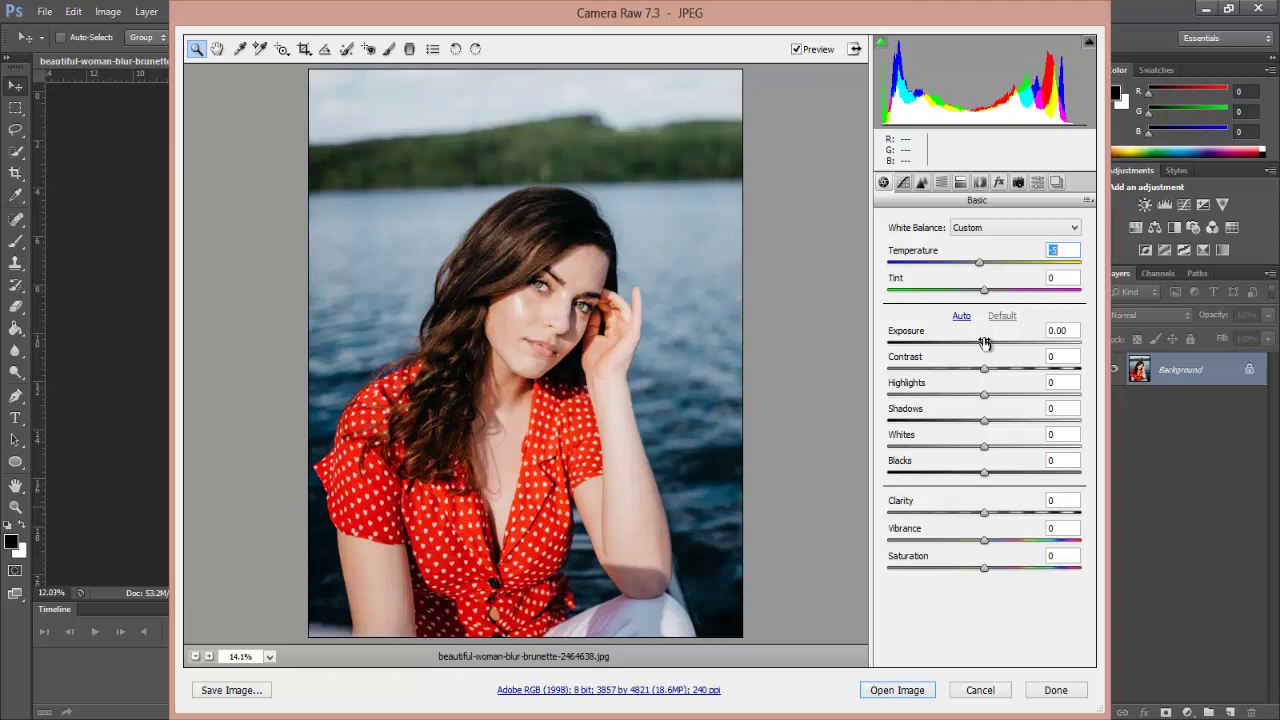
left_click_drag(986, 346, 984, 346)
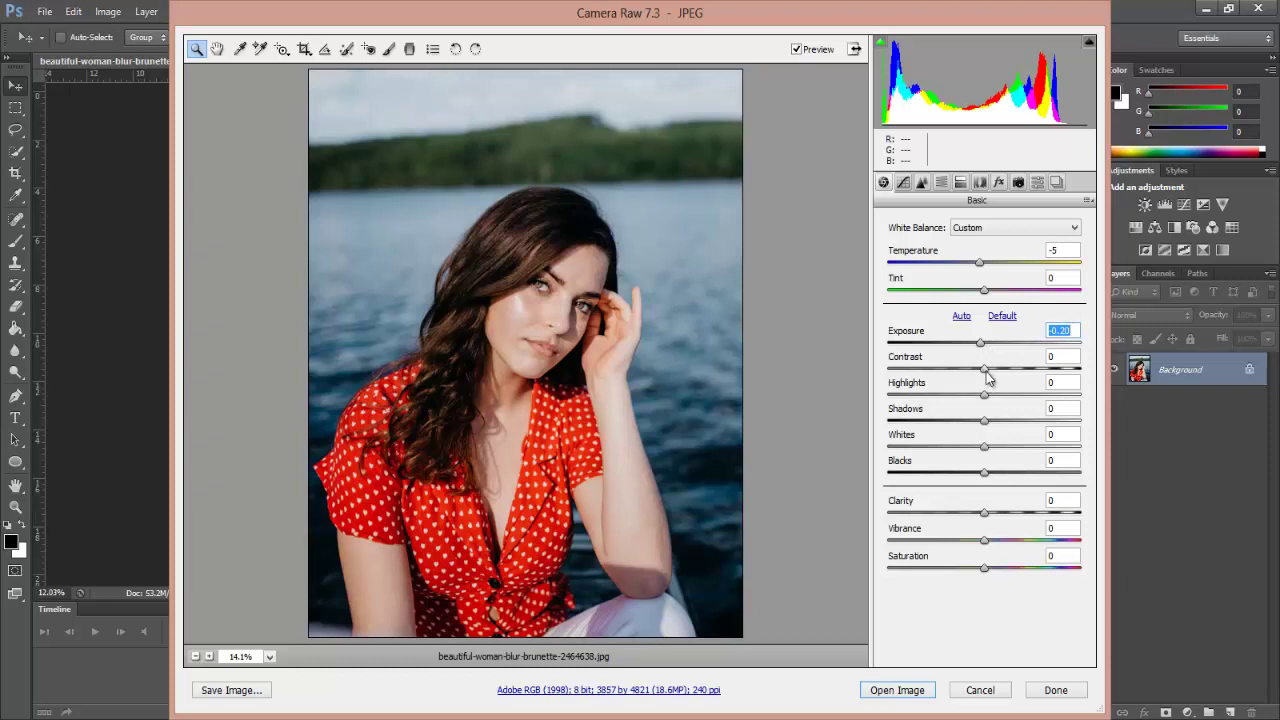
left_click_drag(986, 371, 937, 380)
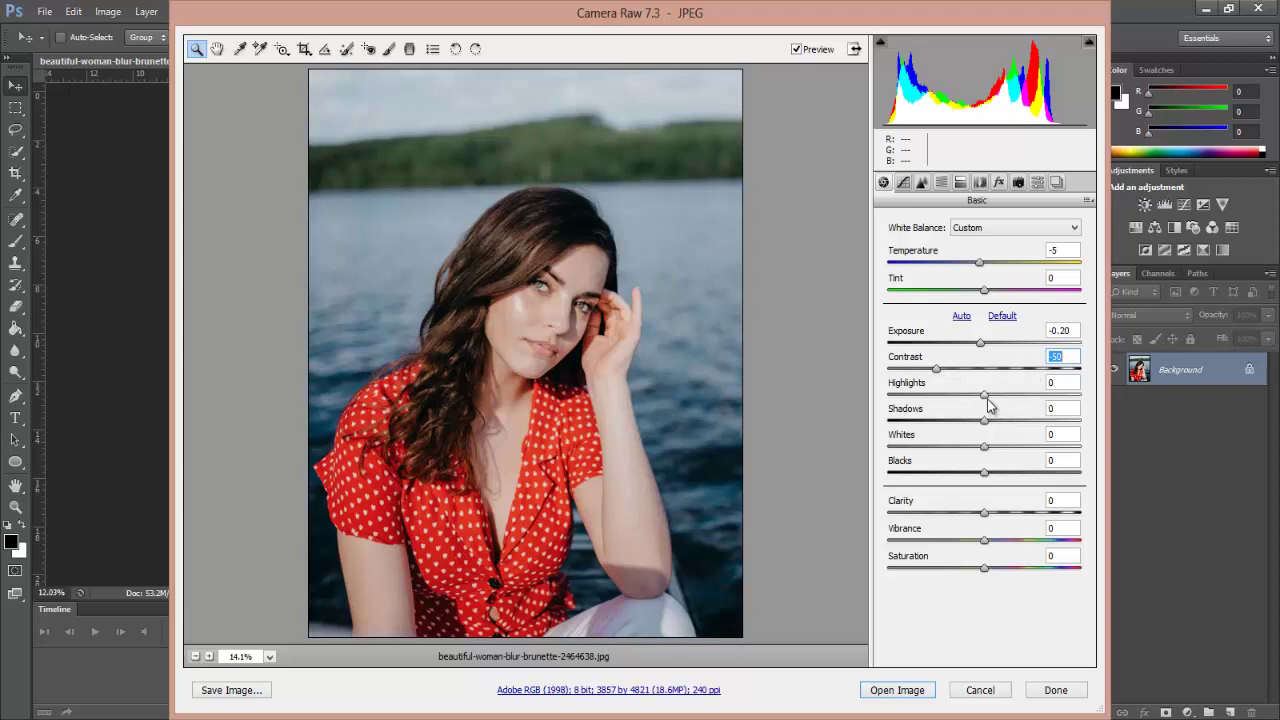
Step: Set the tonal adjustments to Highlights +10, Shadows +10, Whites -10 and Blacks +40
left_click_drag(988, 400, 997, 429)
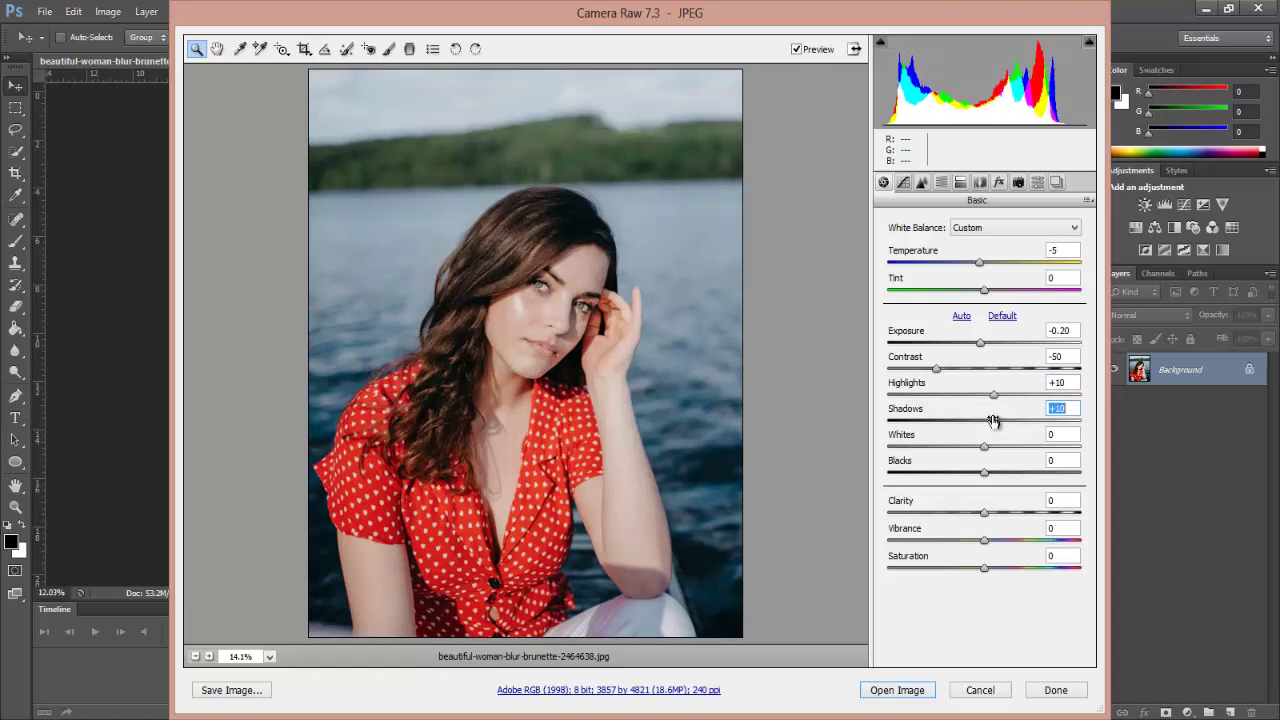
left_click_drag(985, 452, 977, 455)
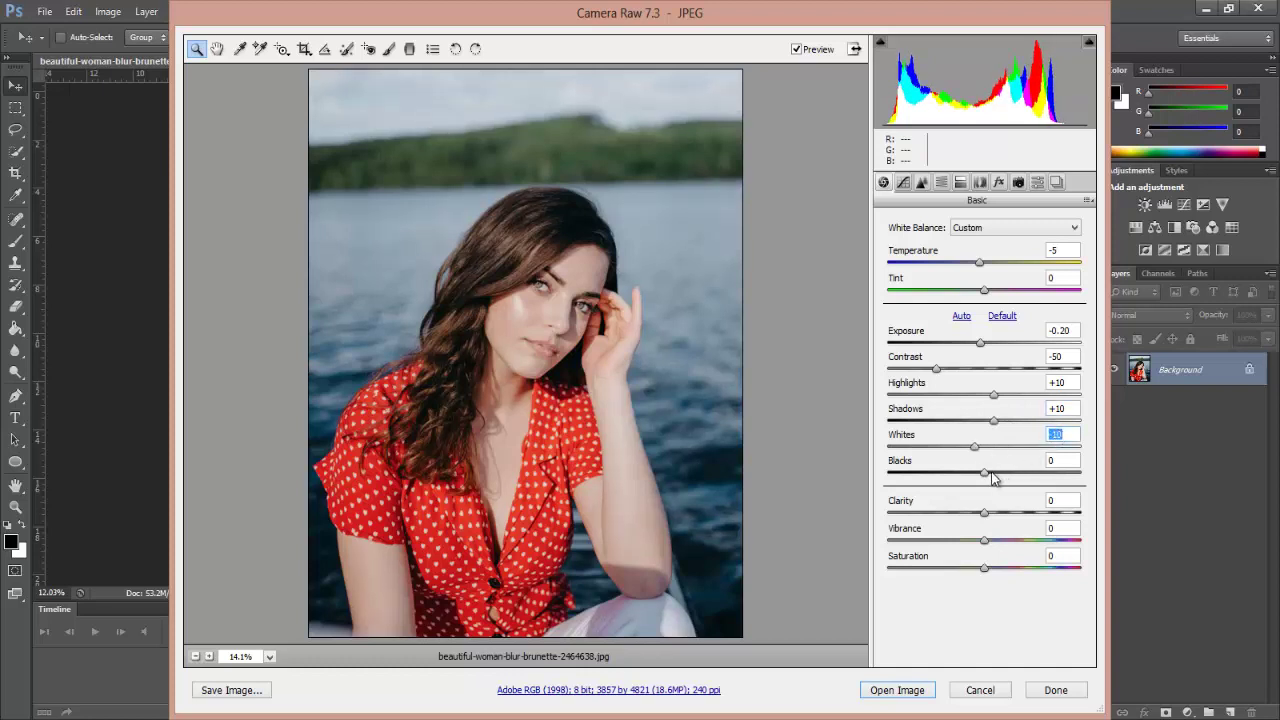
left_click_drag(988, 479, 1025, 477)
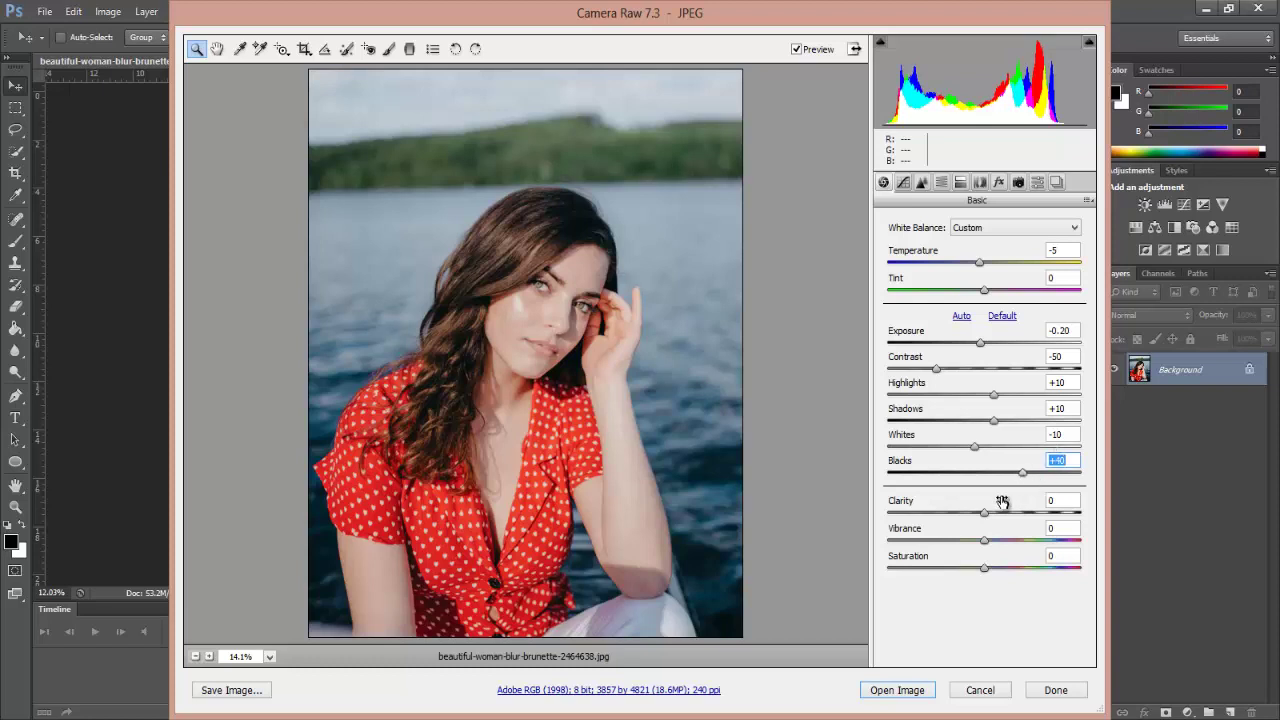
Step: Set Clarity to +10 and compare the photo with and without the adjustments using the preview
left_click_drag(987, 517, 997, 518)
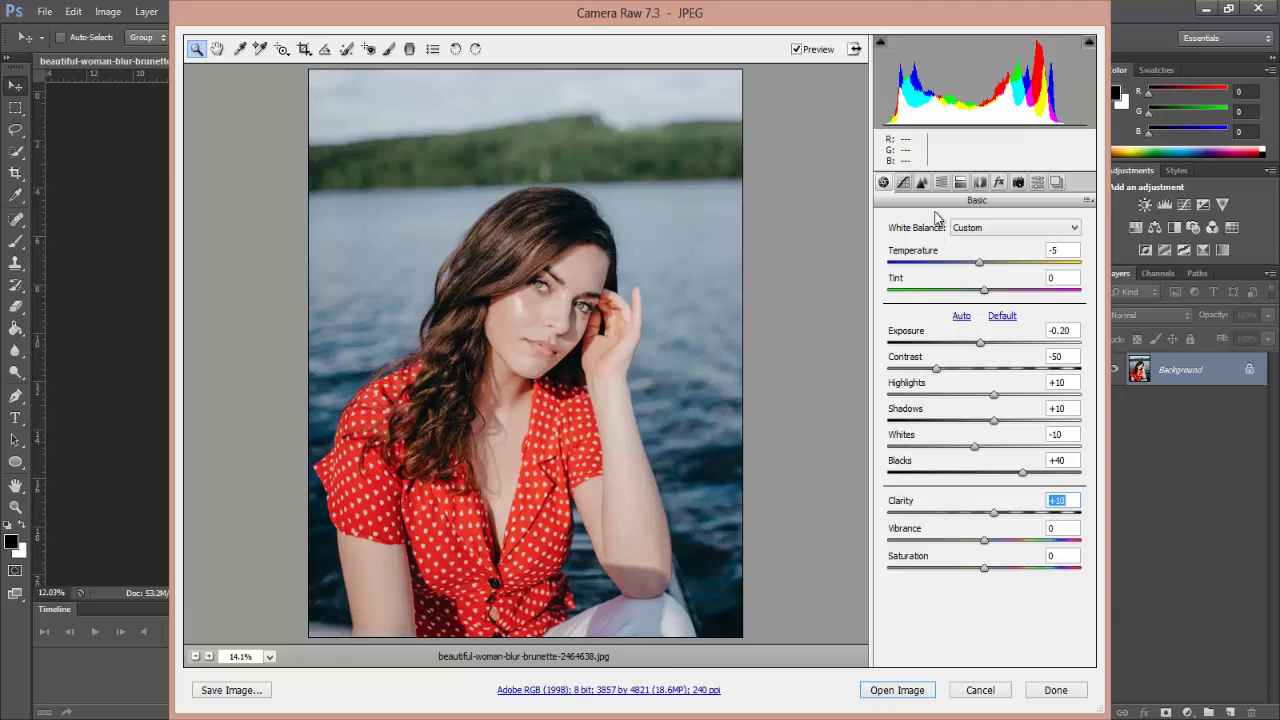
left_click(798, 50)
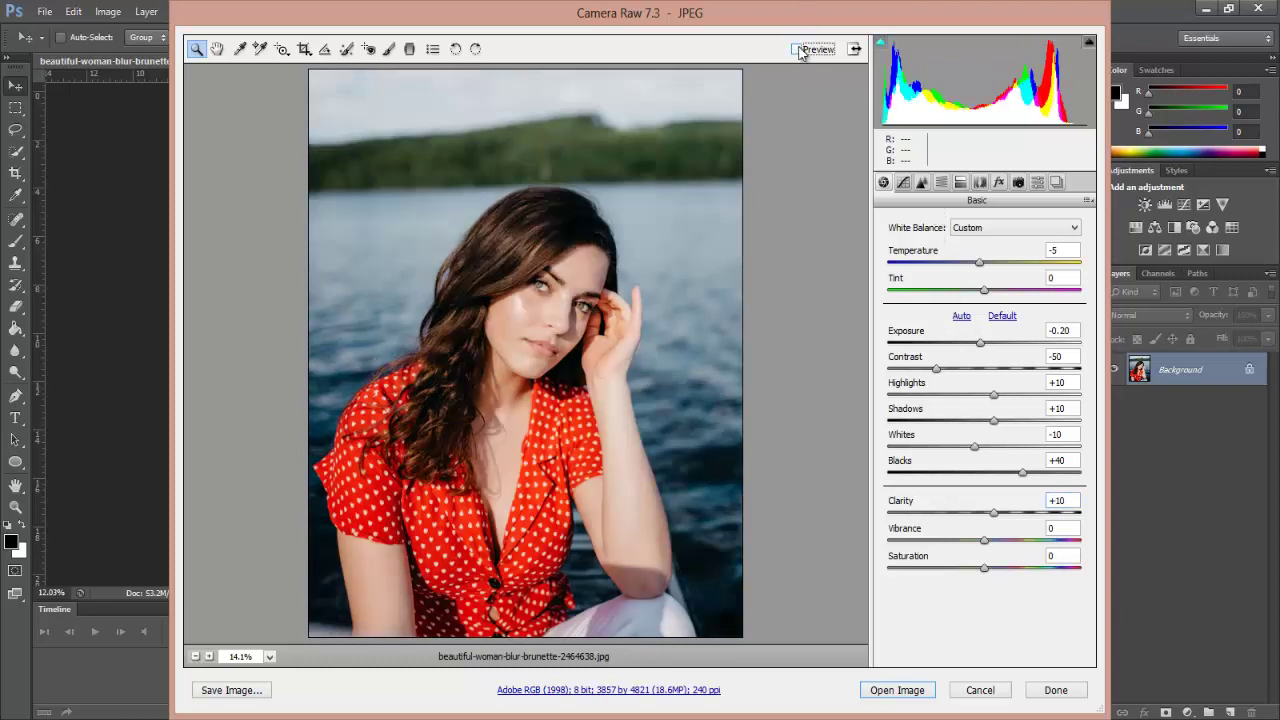
left_click(797, 50)
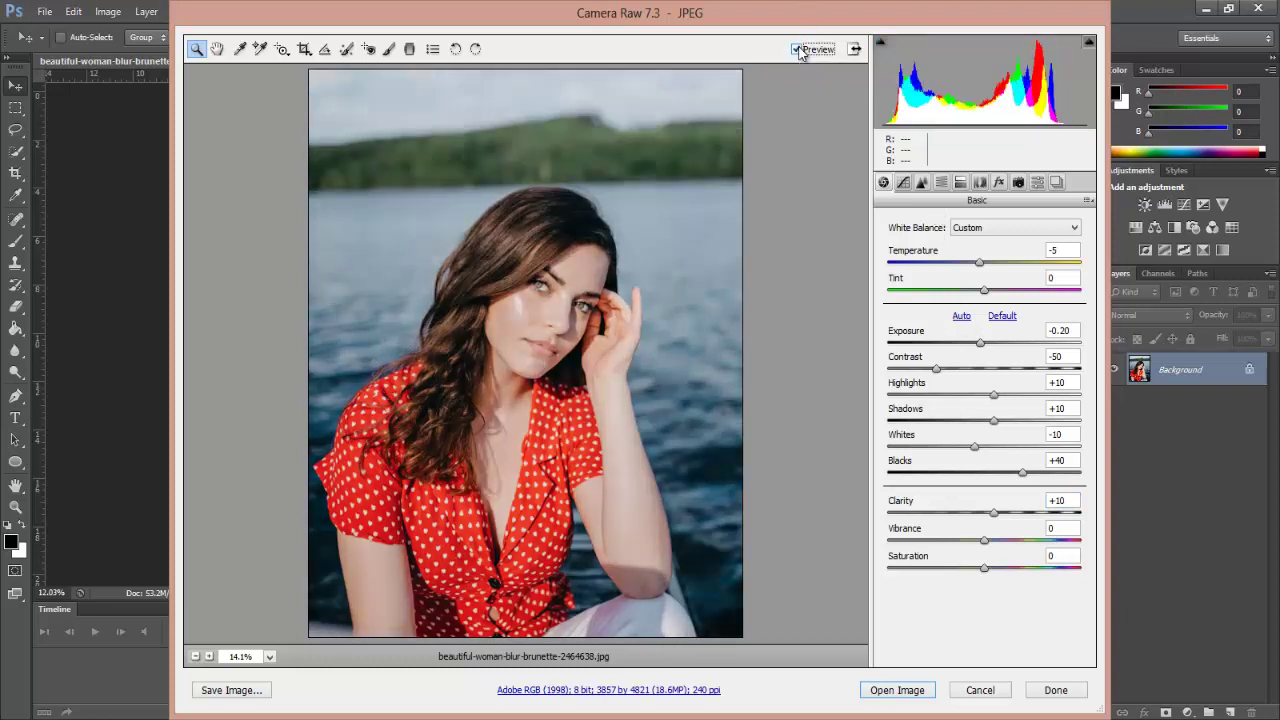
Step: Adjust the HSL hues to Reds +45, Greens -100, Aquas -100 and Blues -10
left_click(945, 185)
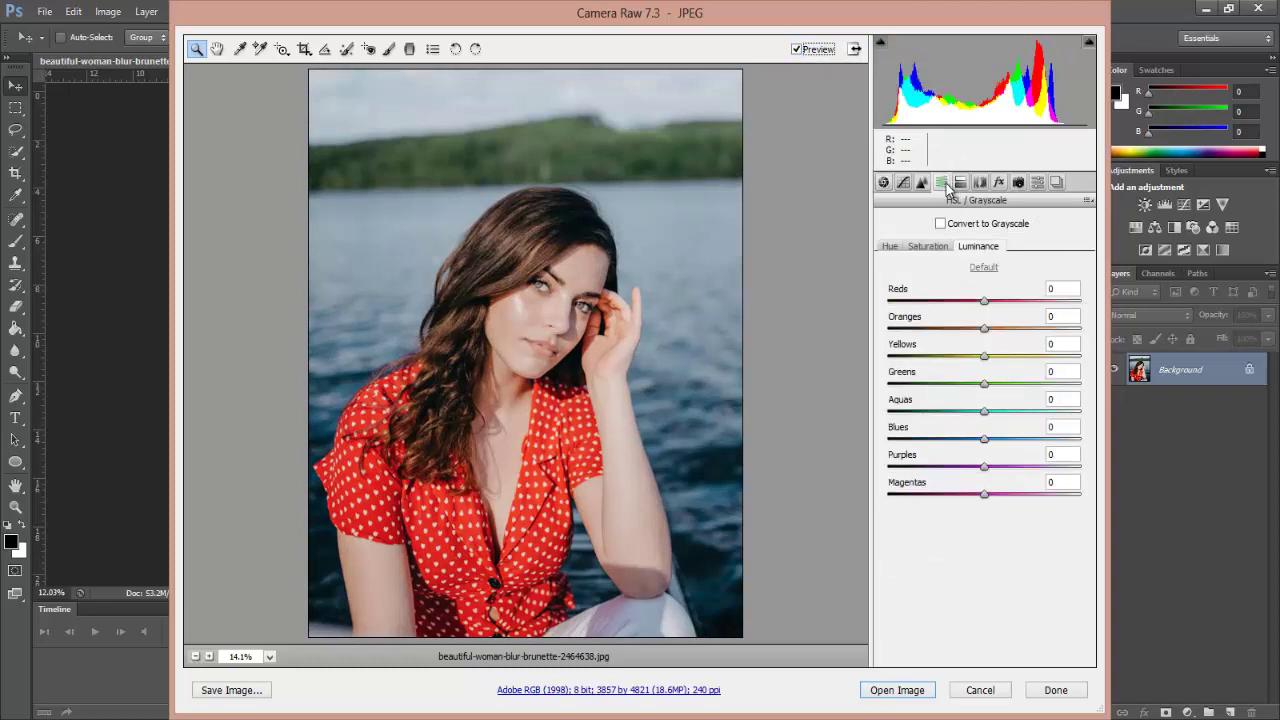
left_click(894, 247)
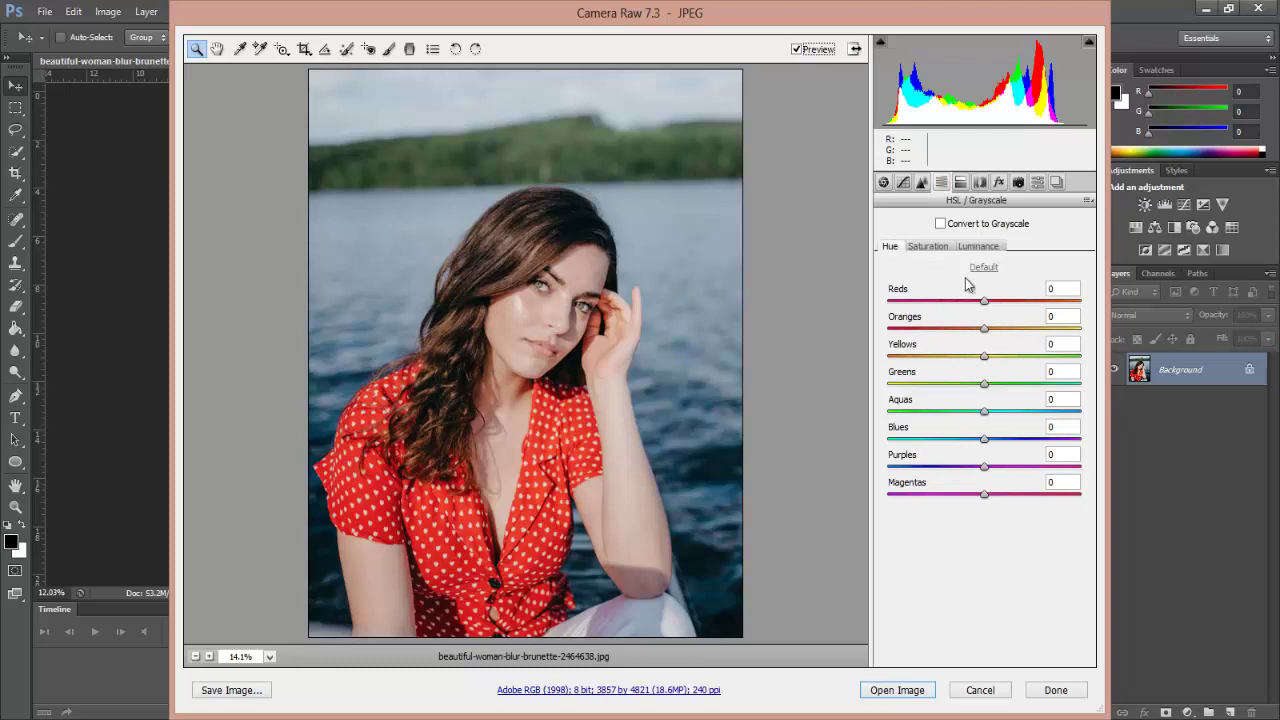
left_click_drag(985, 303, 1027, 306)
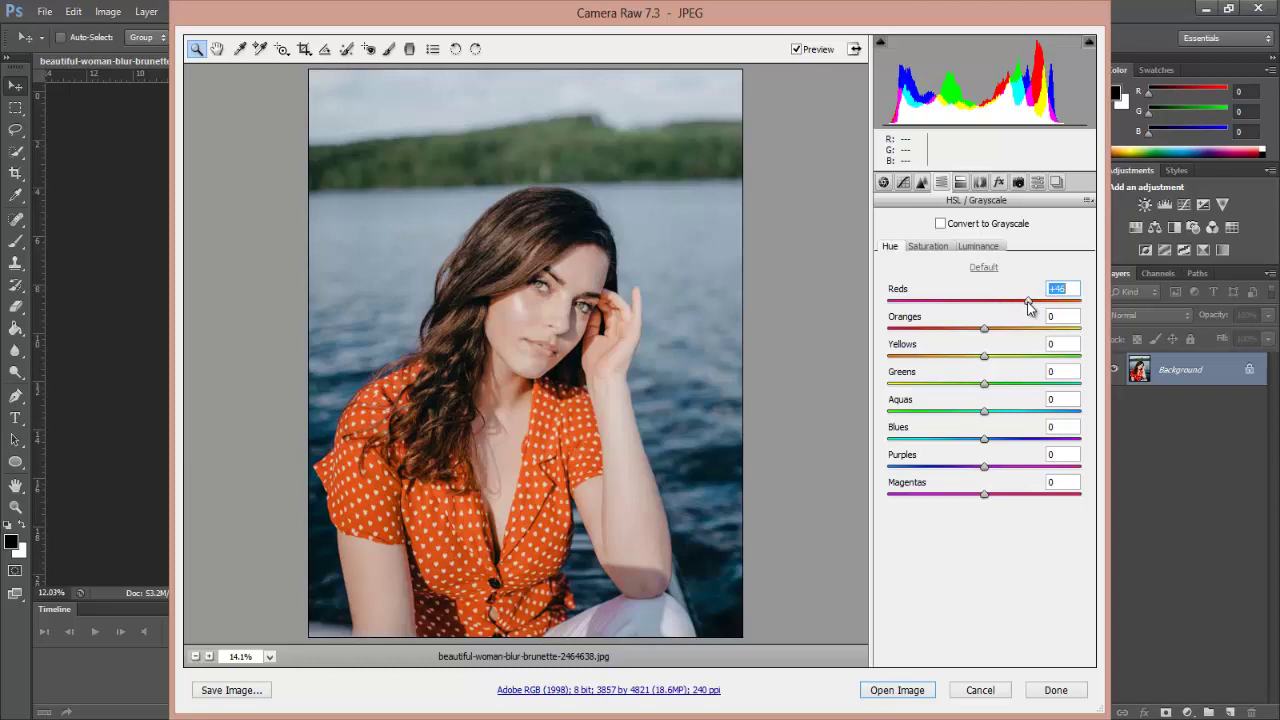
left_click_drag(1027, 306, 1031, 302)
left_click_drag(986, 390, 882, 397)
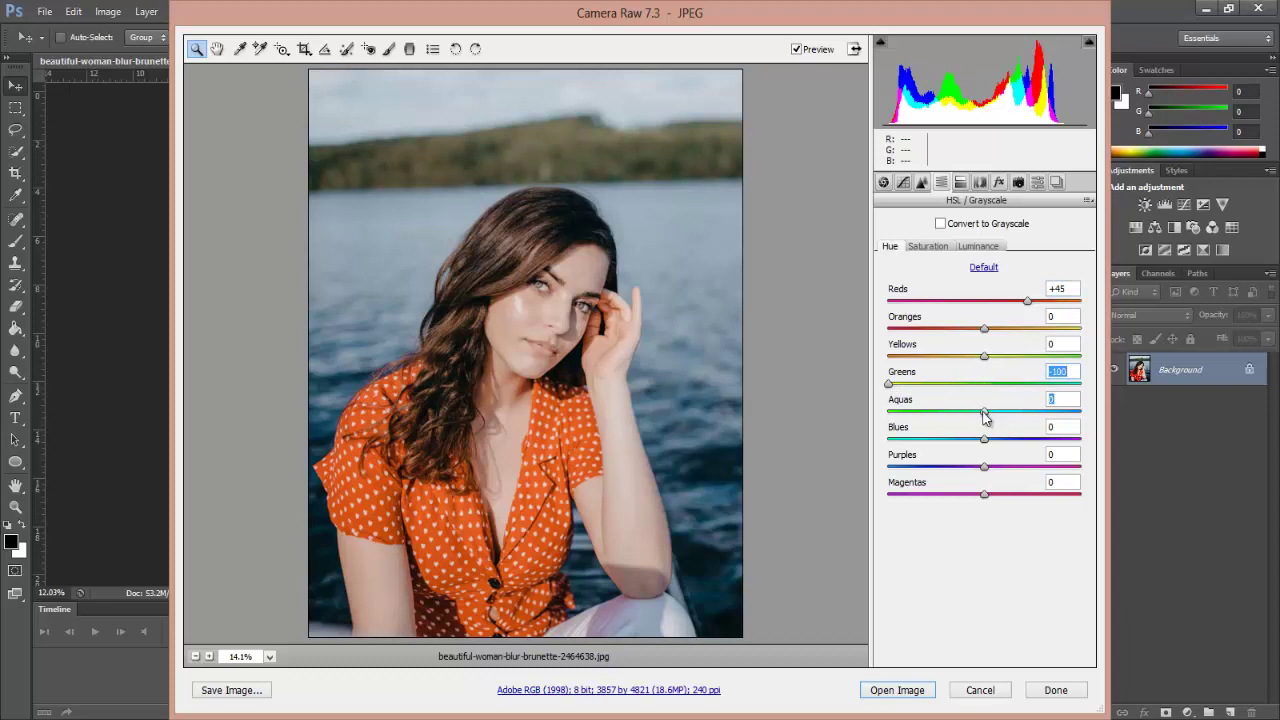
left_click_drag(984, 418, 888, 421)
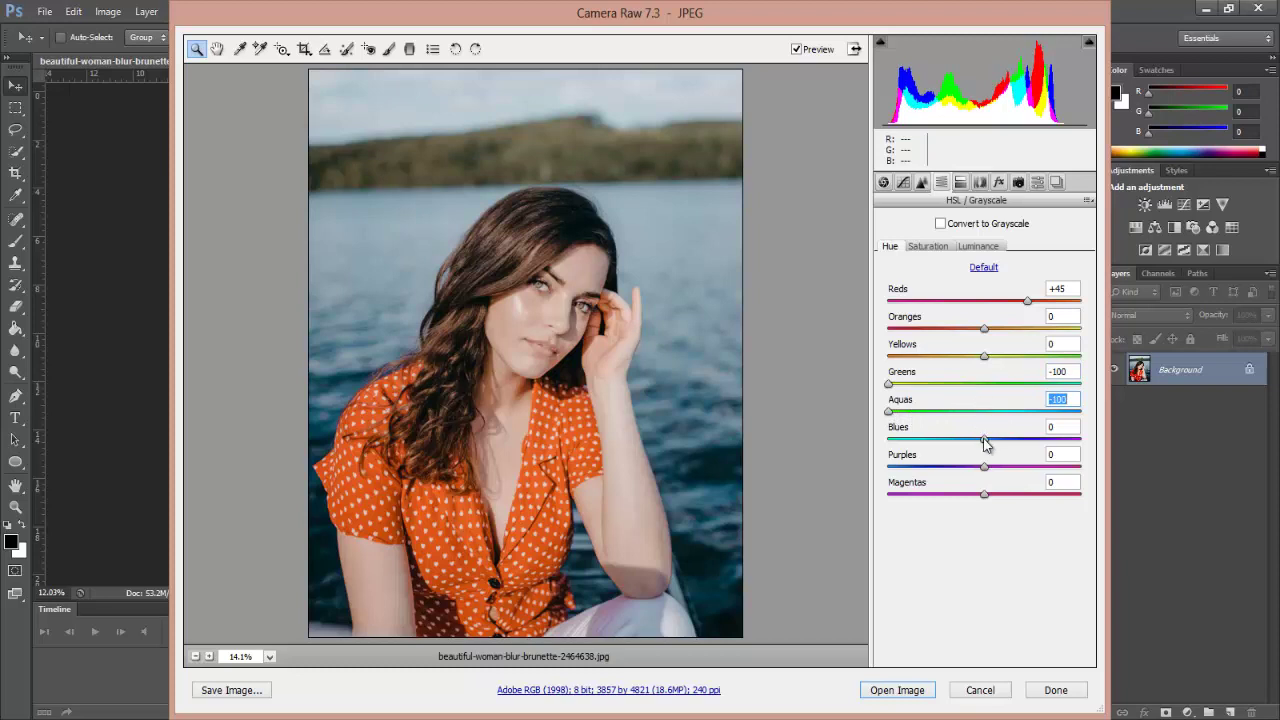
left_click_drag(985, 445, 975, 450)
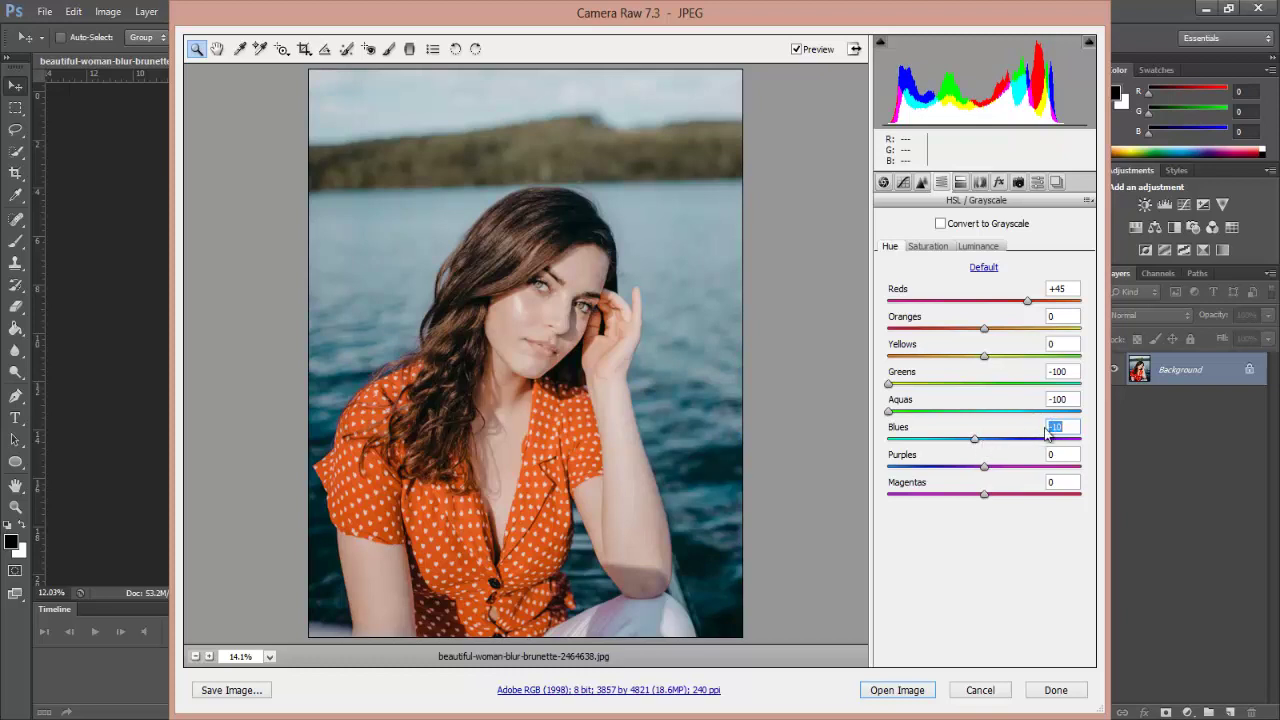
Step: Set the HSL saturation of Greens to +40 and Aquas to +20
left_click(930, 247)
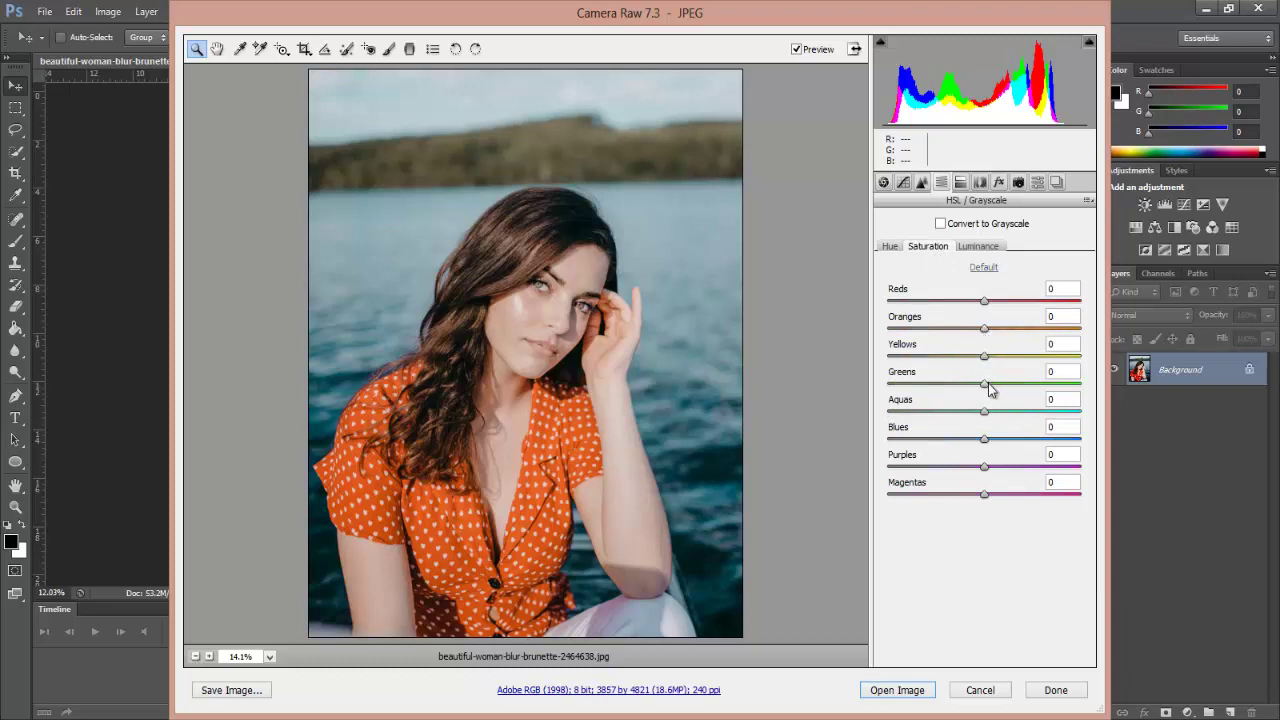
left_click_drag(985, 388, 1003, 391)
left_click_drag(1022, 383, 1023, 384)
left_click_drag(986, 417, 1002, 418)
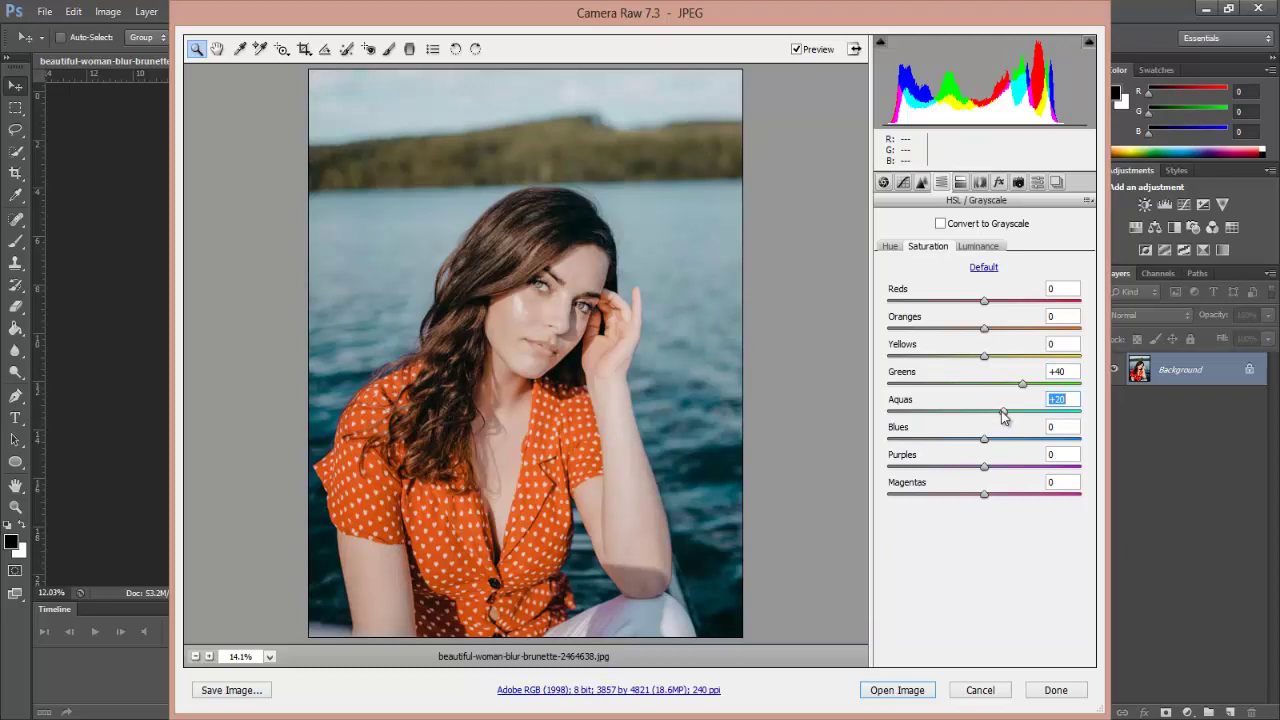
Step: Adjust the HSL luminance to Oranges +20, Greens +30 and Blues -20
left_click(966, 250)
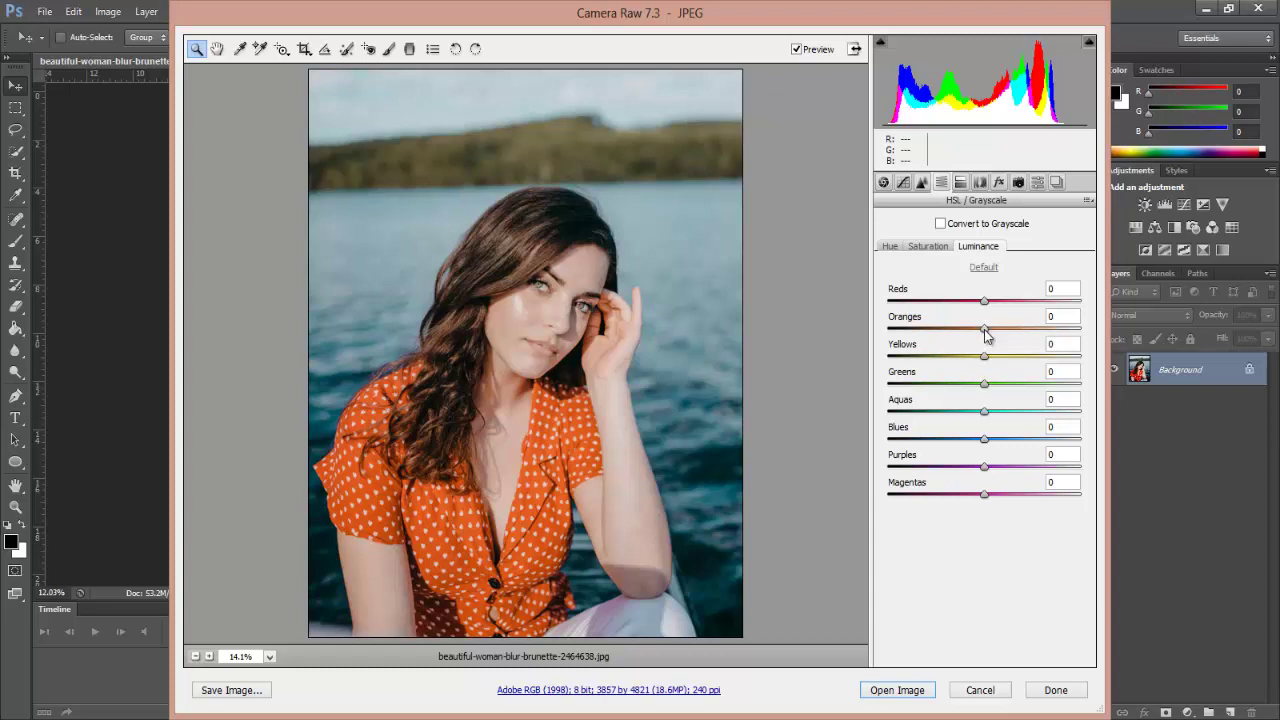
left_click_drag(986, 333, 996, 334)
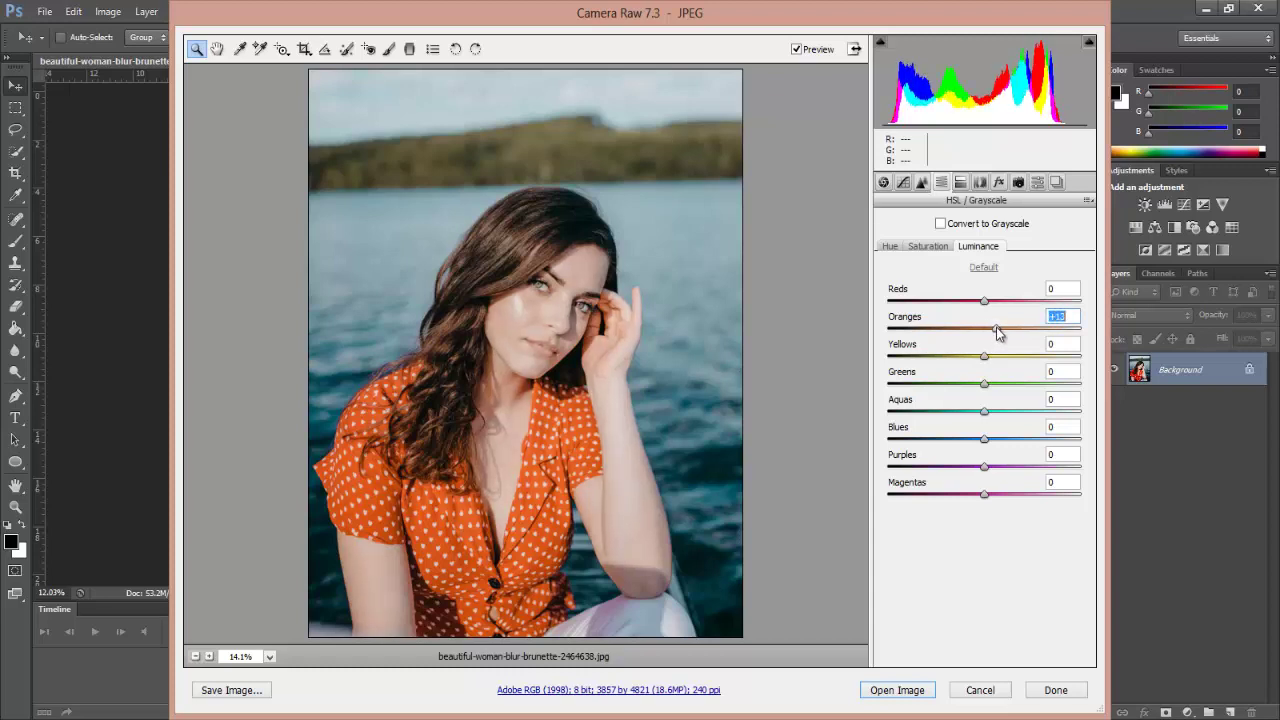
left_click_drag(999, 333, 1005, 335)
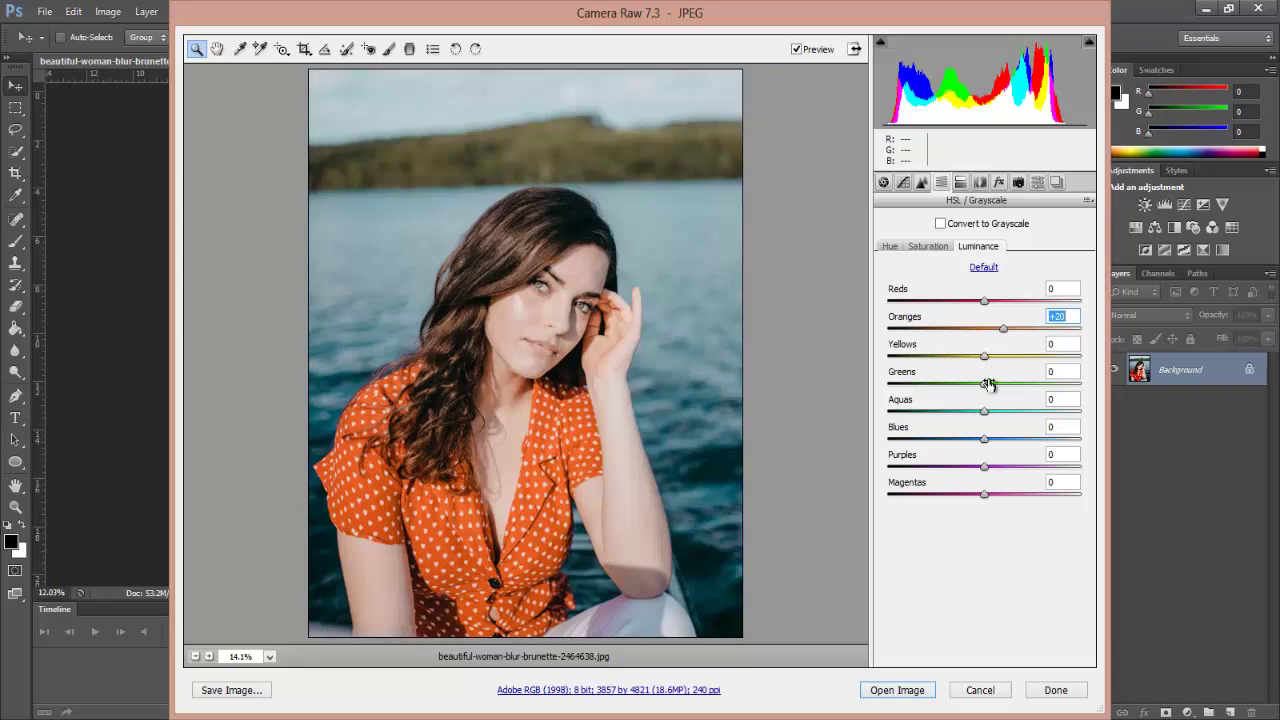
left_click_drag(987, 386, 1017, 386)
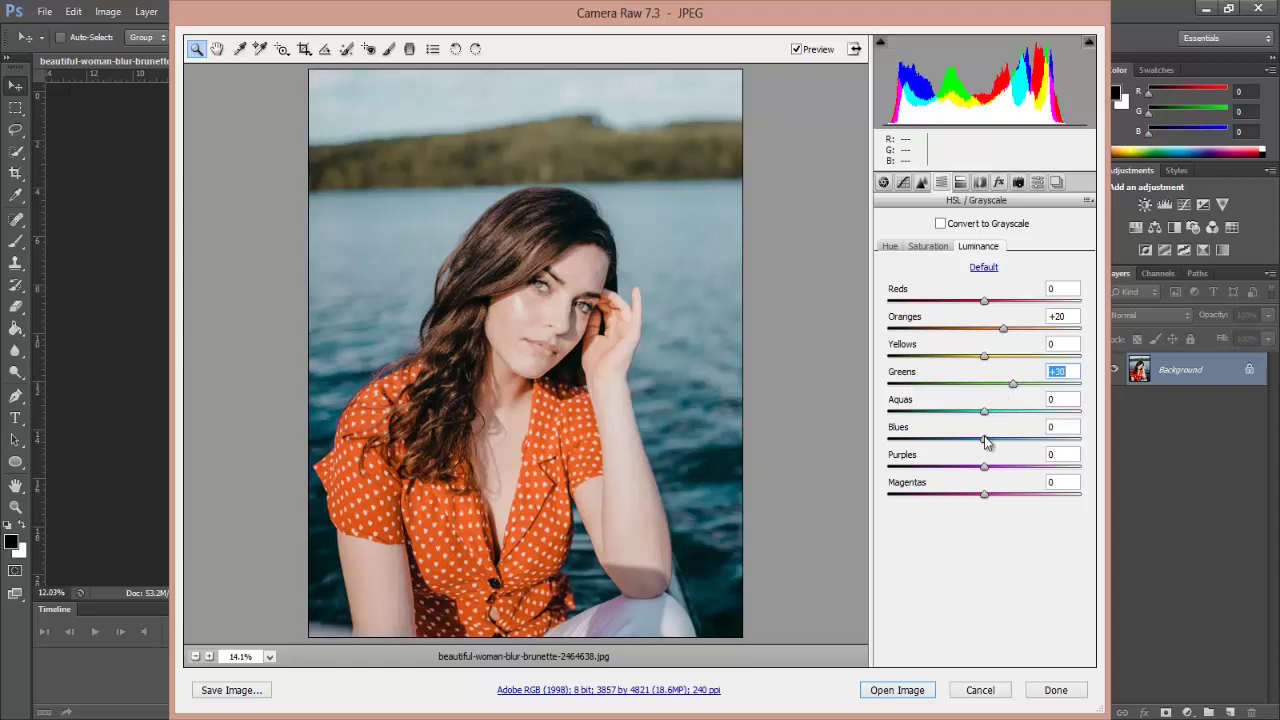
left_click_drag(985, 442, 966, 446)
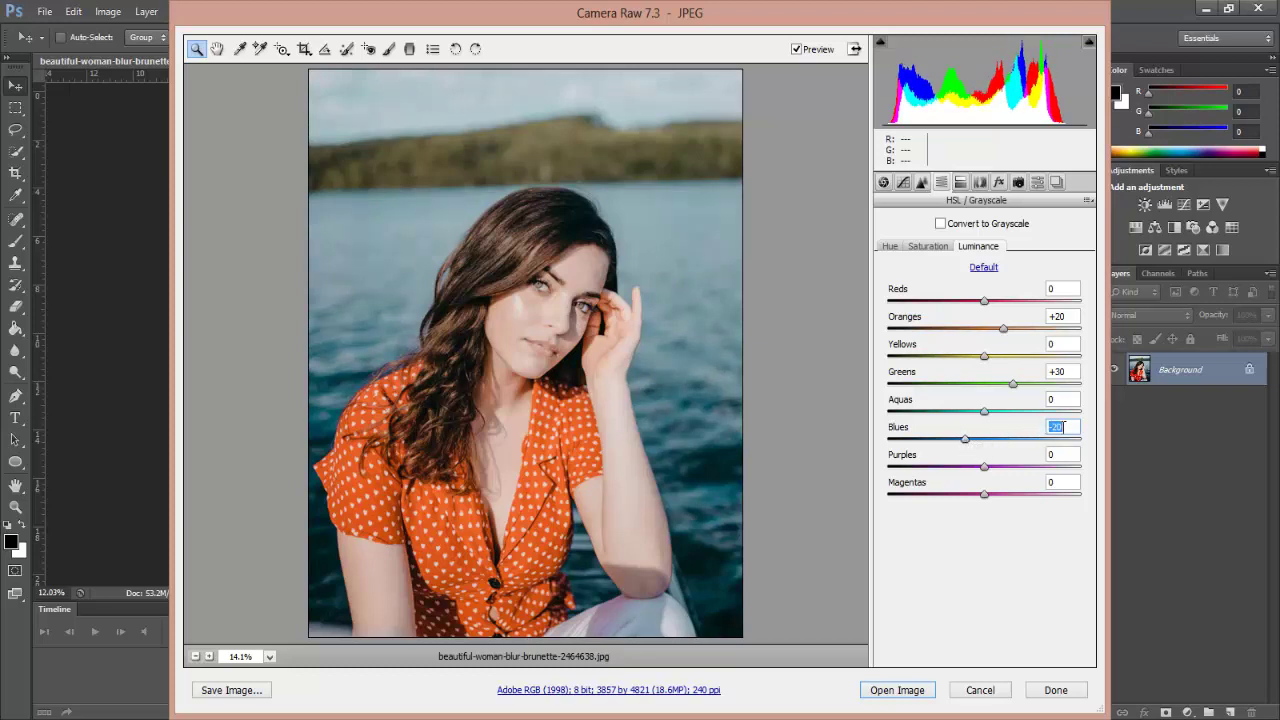
Step: Set the Blue Primary hue in Camera Calibration to -20, and open the image using its embedded color profile
left_click(1019, 183)
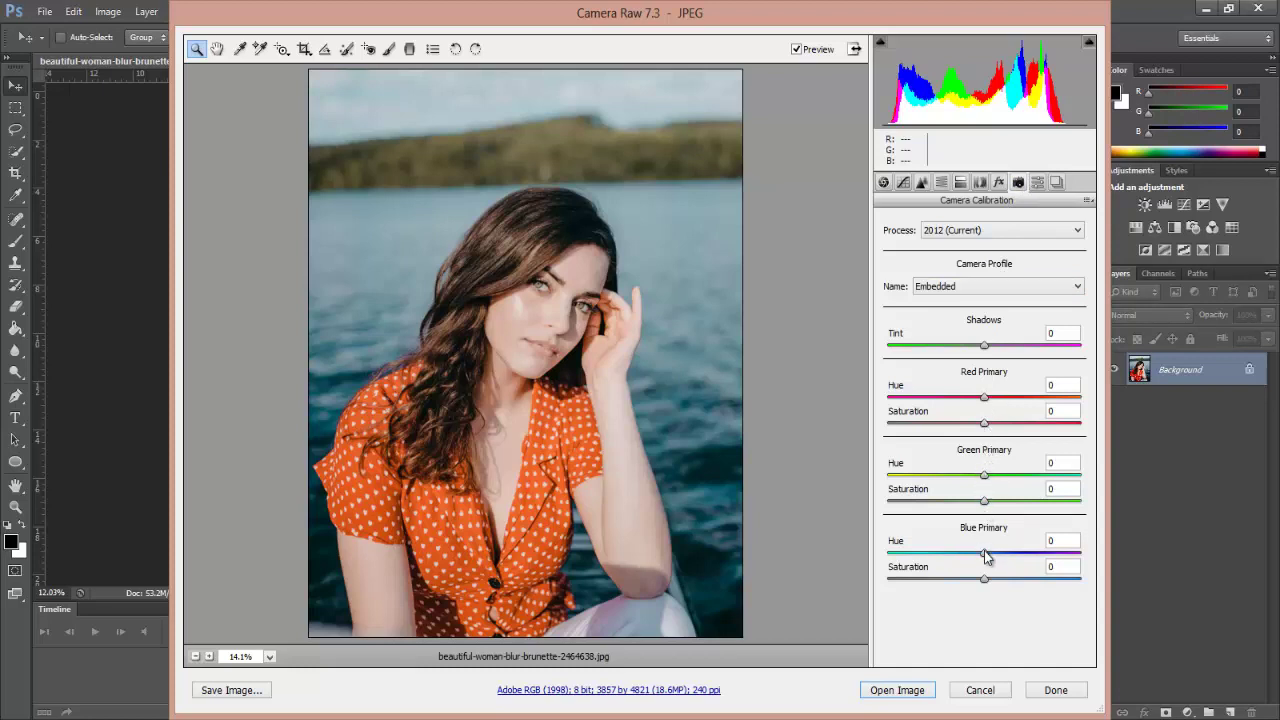
mouse_move(985, 557)
left_mouse_down()
mouse_move(997, 557)
mouse_move(966, 555)
left_mouse_up()
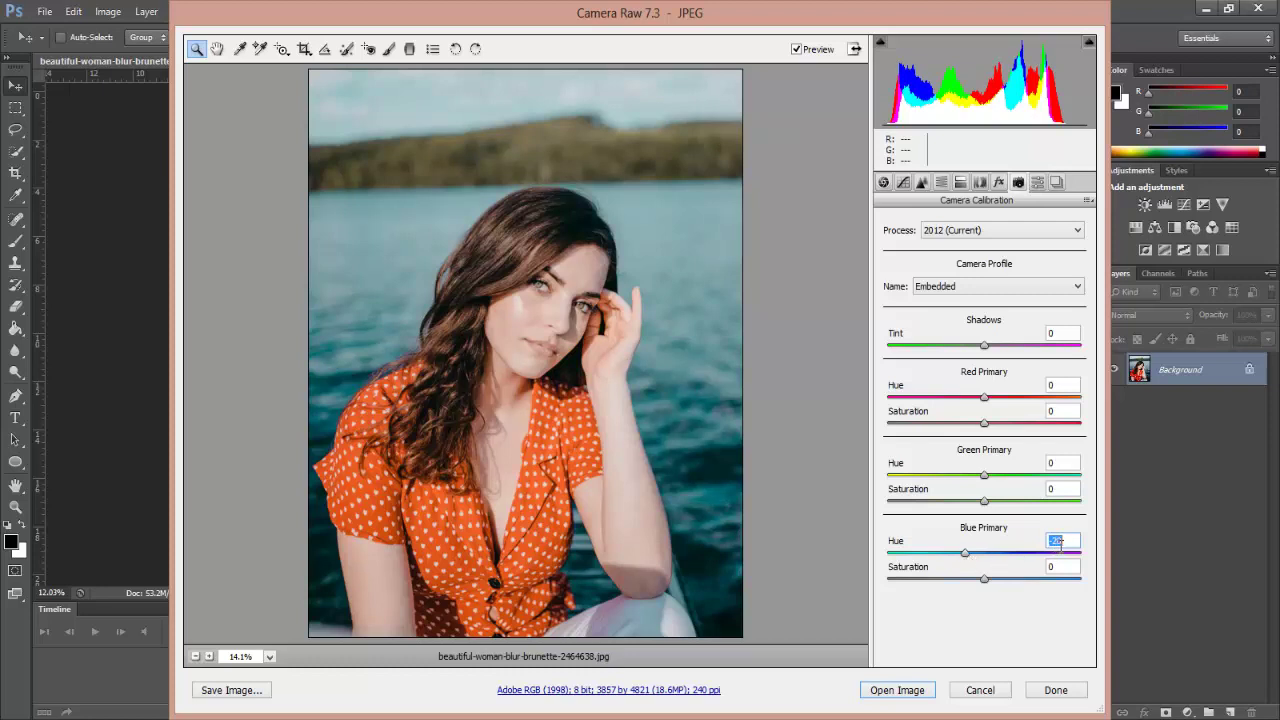
left_click(922, 691)
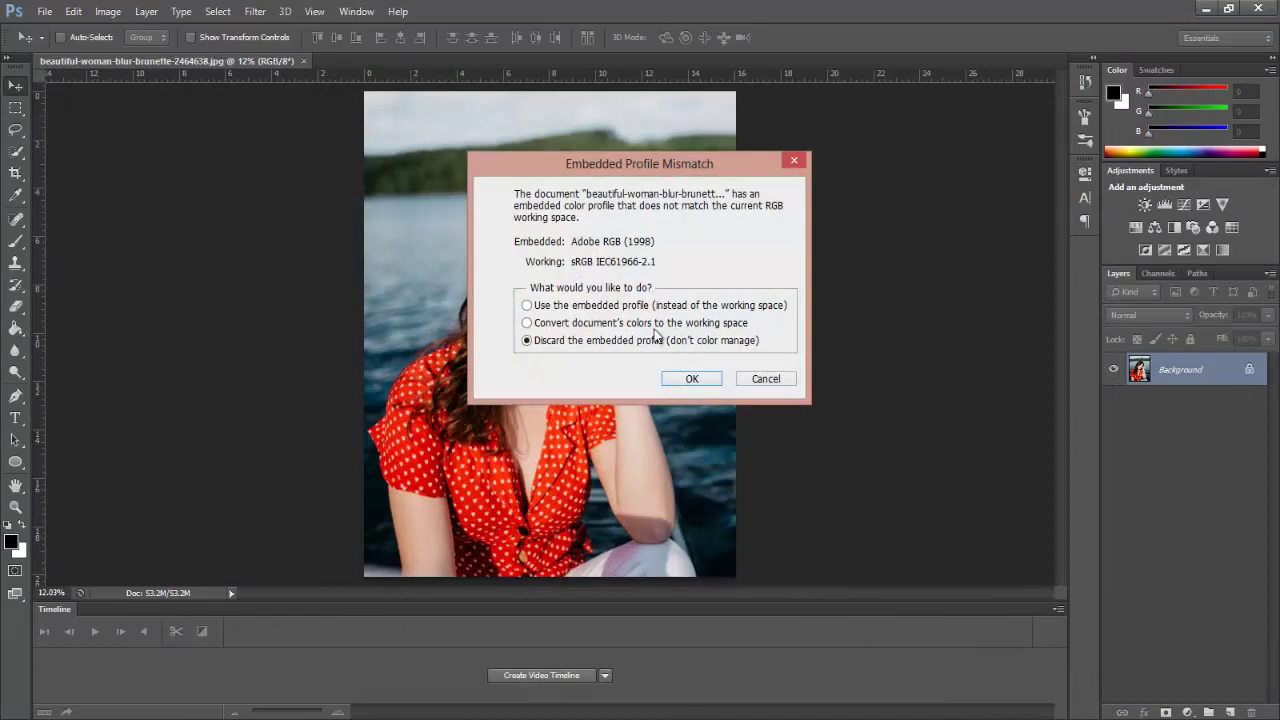
left_click(653, 306)
left_click(690, 380)
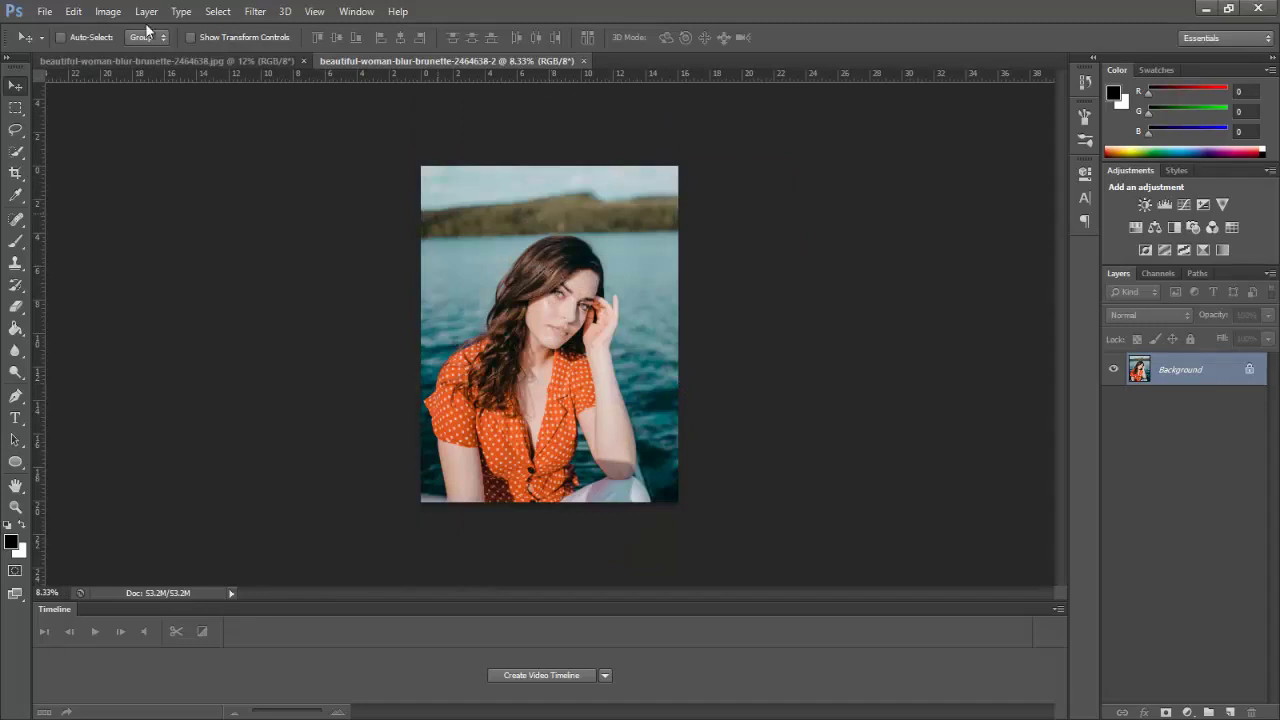
Step: Fit the graded photo on screen and compare it with the original document
left_click(15, 507)
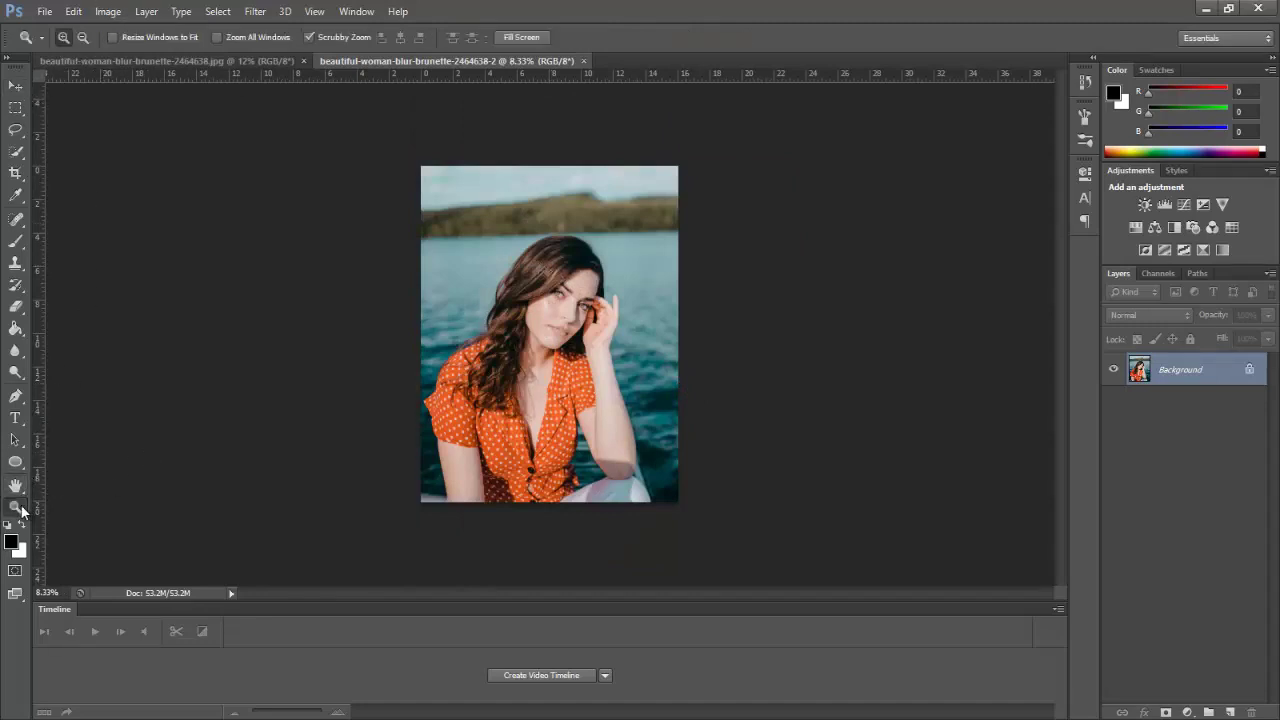
right_click(497, 303)
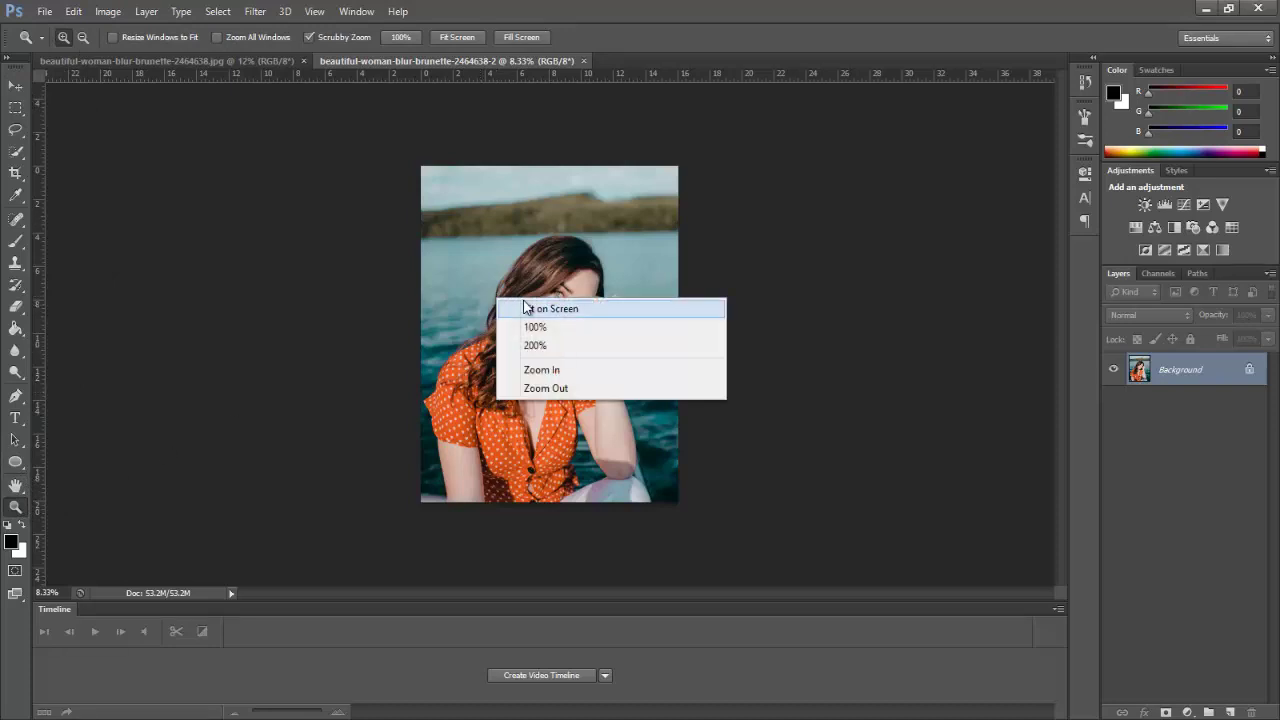
left_click(525, 307)
left_click(292, 61)
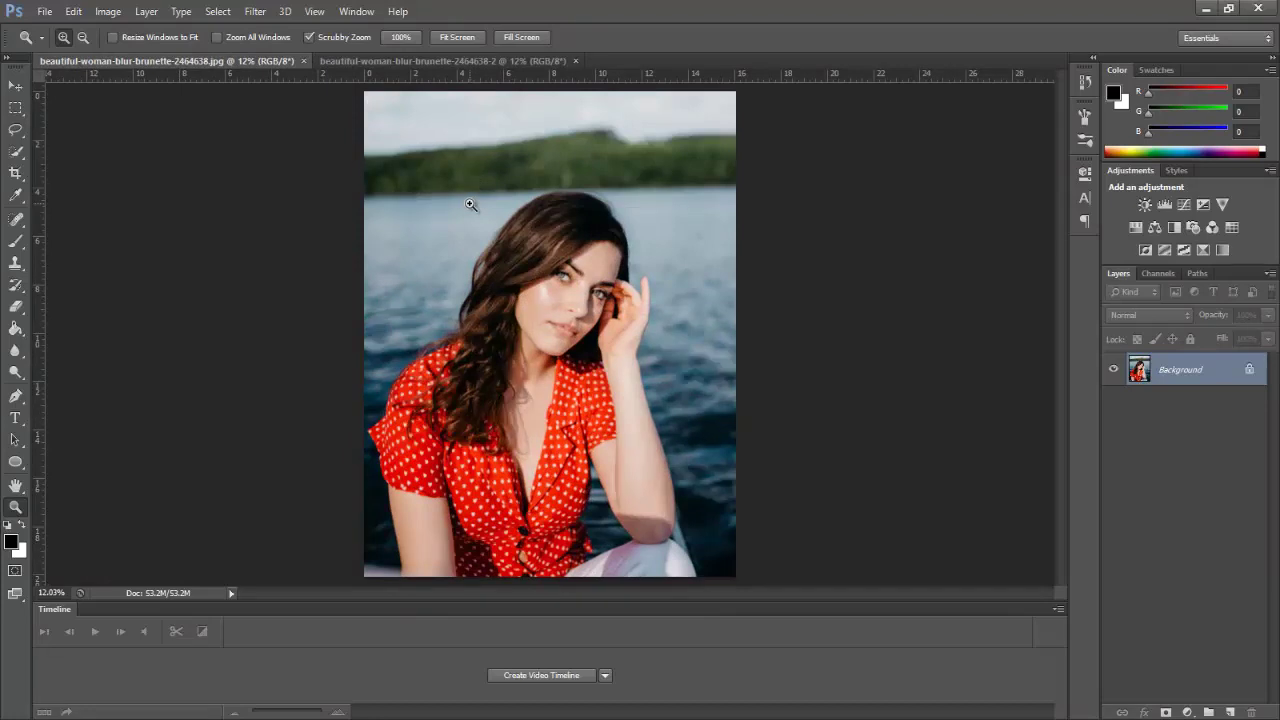
left_click(428, 62)
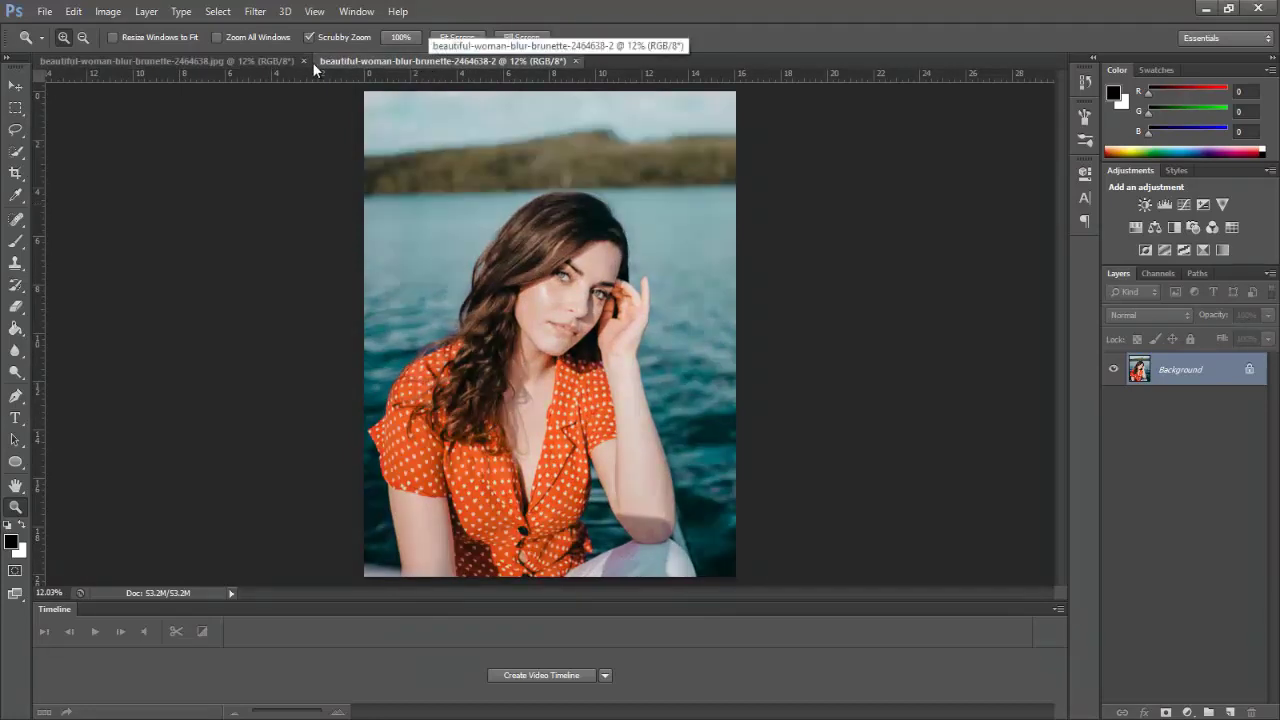
Step: Duplicate the Background layer of the graded photo
left_click(15, 86)
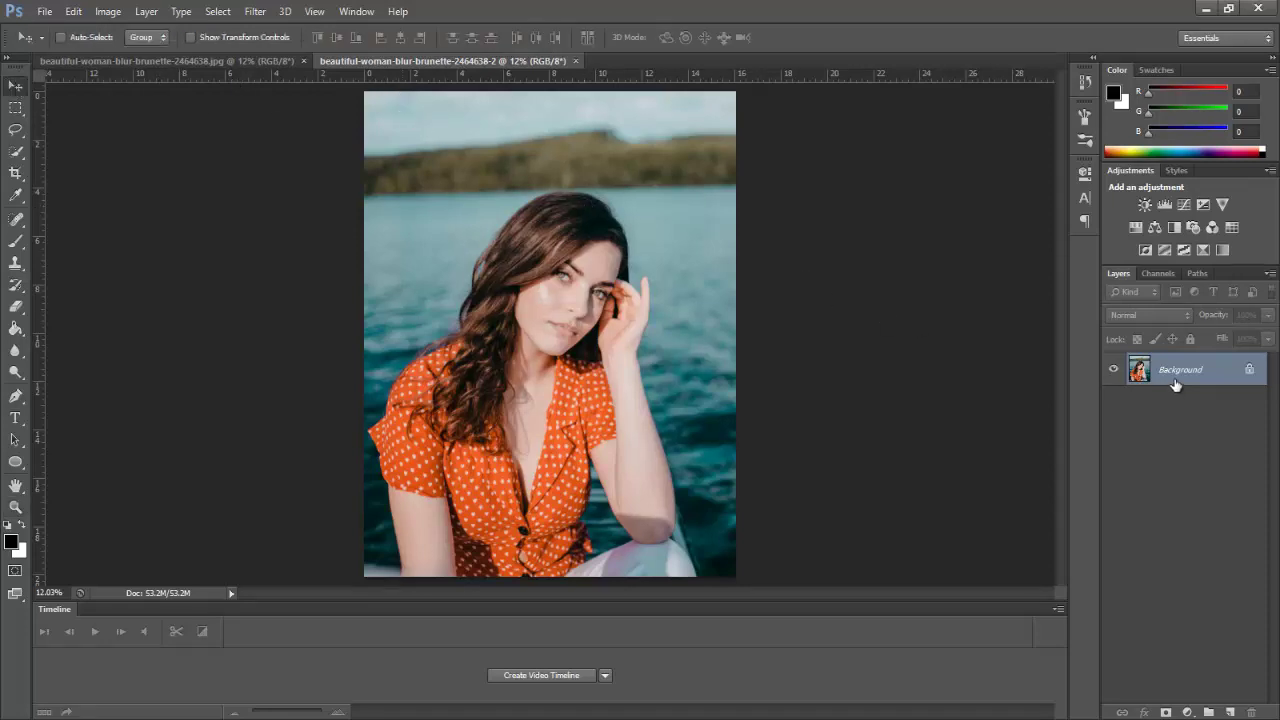
left_click_drag(1183, 382, 1230, 712)
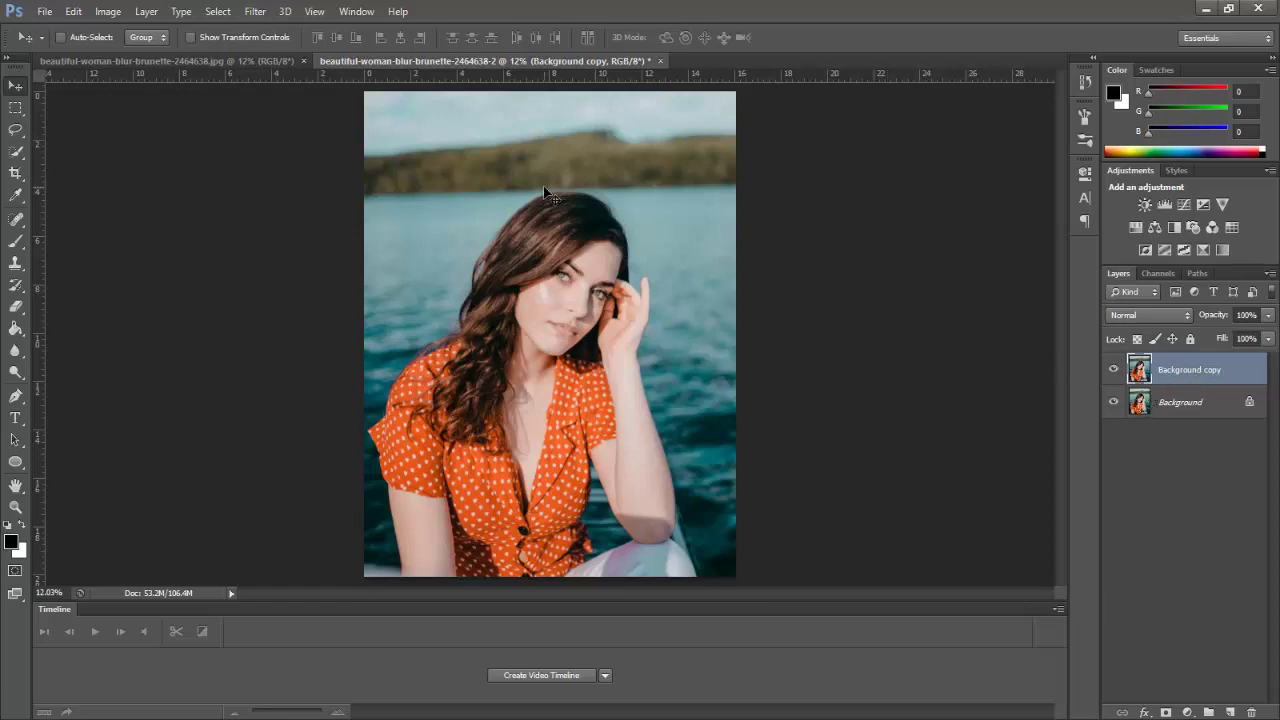
Step: Apply a High Pass filter with a 4.0-pixel radius to the Background copy and set its blend mode to Overlay
left_click(256, 11)
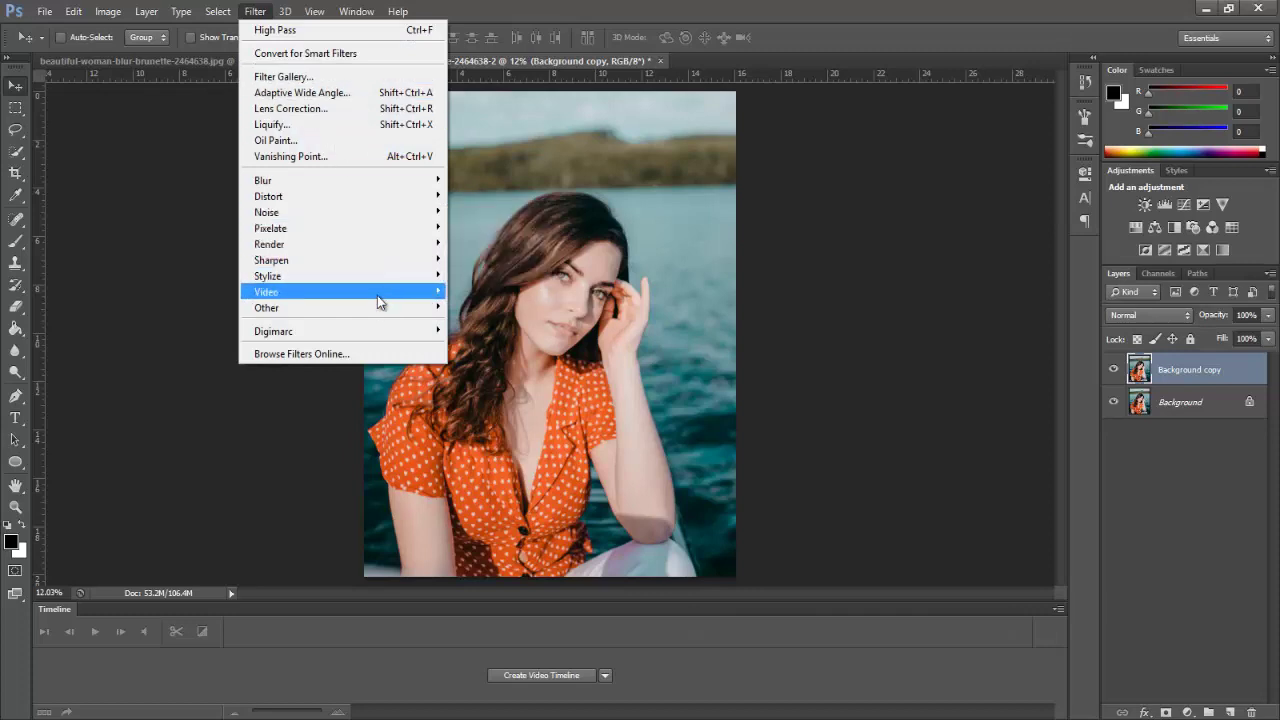
mouse_move(405, 310)
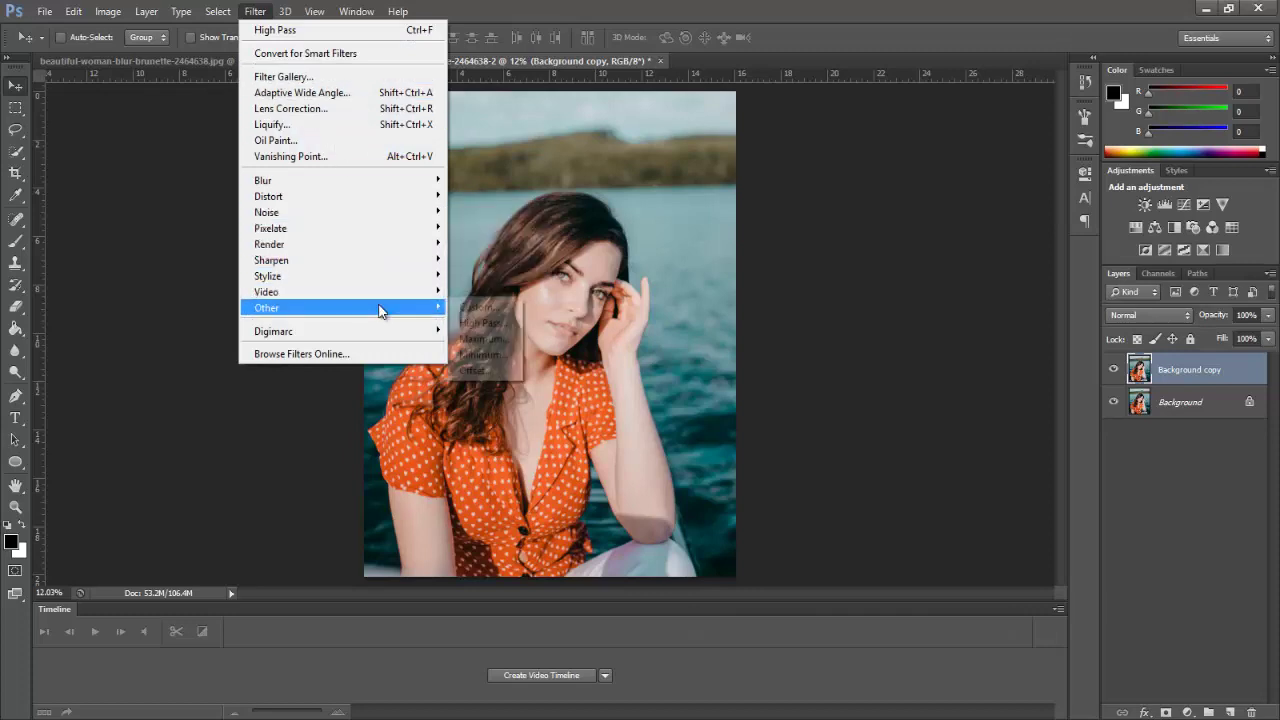
left_click(488, 328)
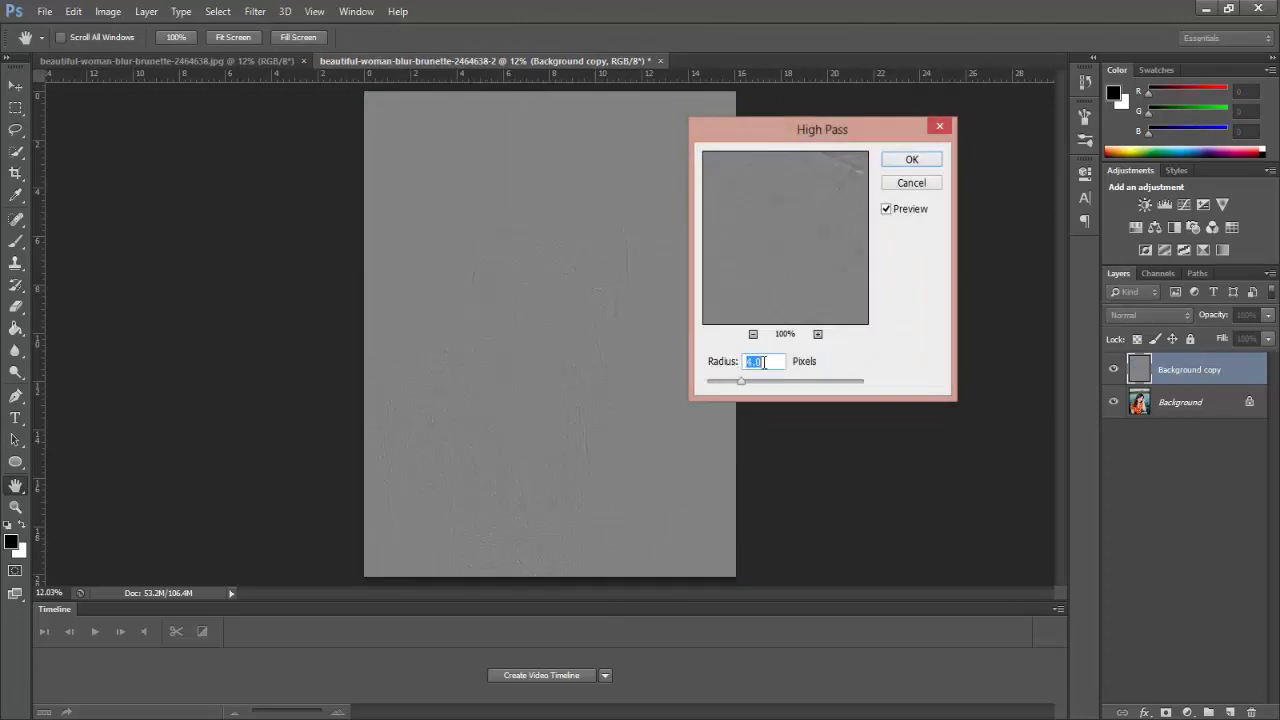
left_click(907, 164)
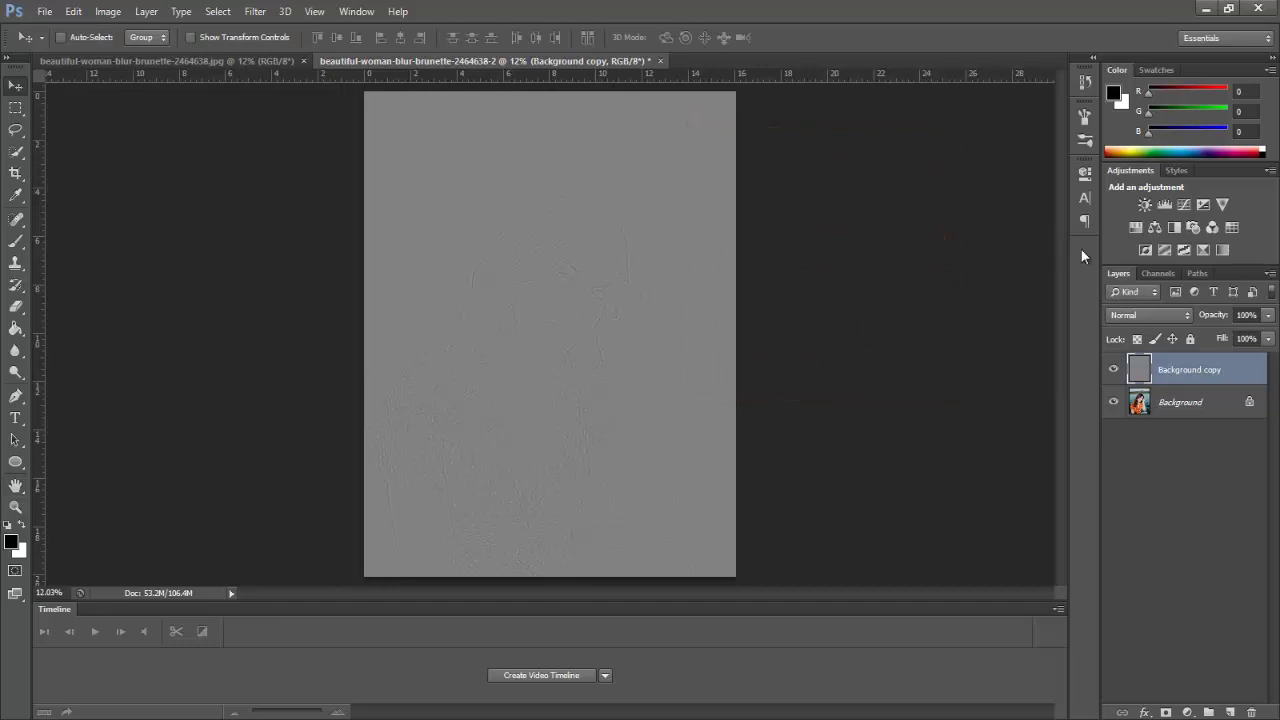
left_click(1145, 311)
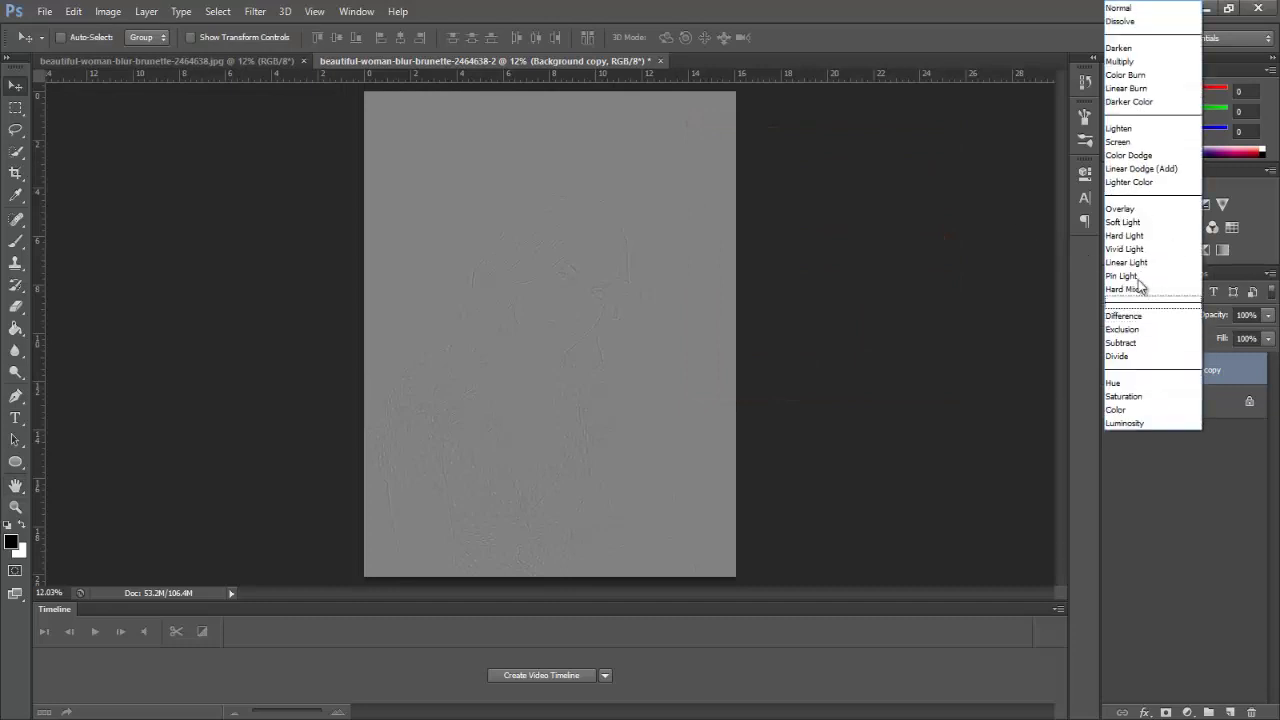
left_click(1145, 210)
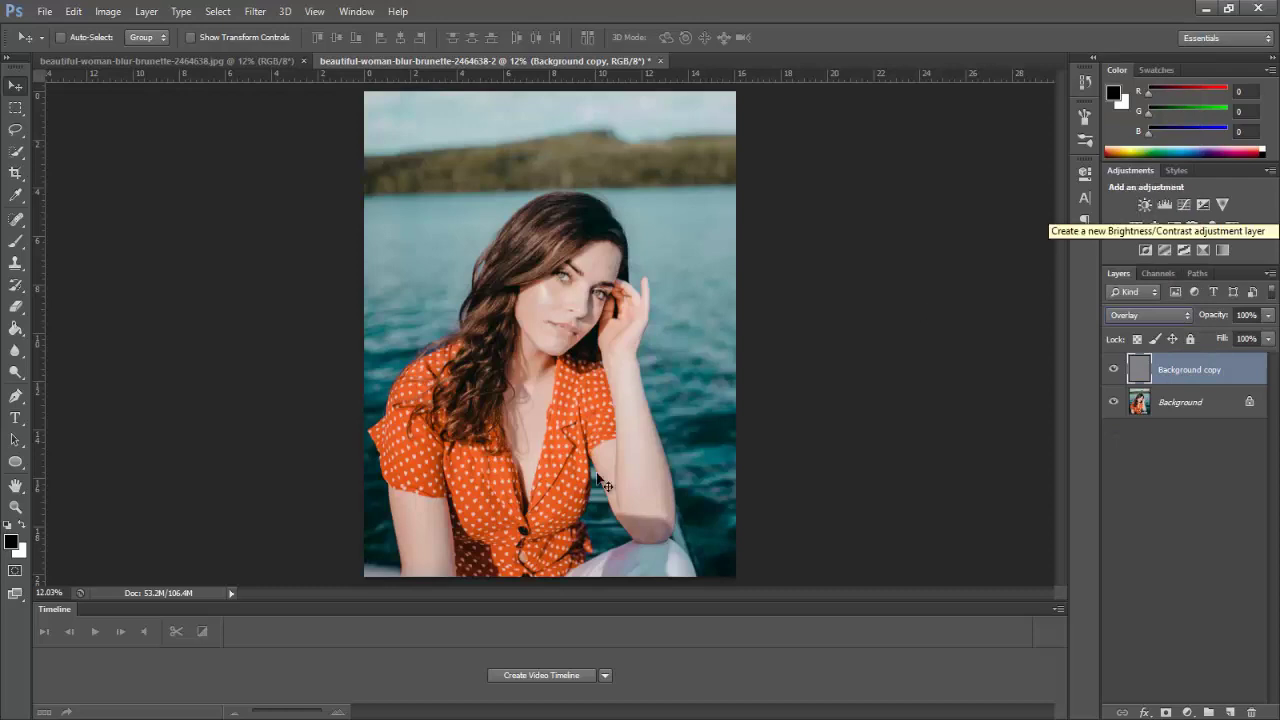
Step: Examine the sharpening on the woman's face up close with the Background copy layer hidden and shown, and return to the full photo
left_click(15, 507)
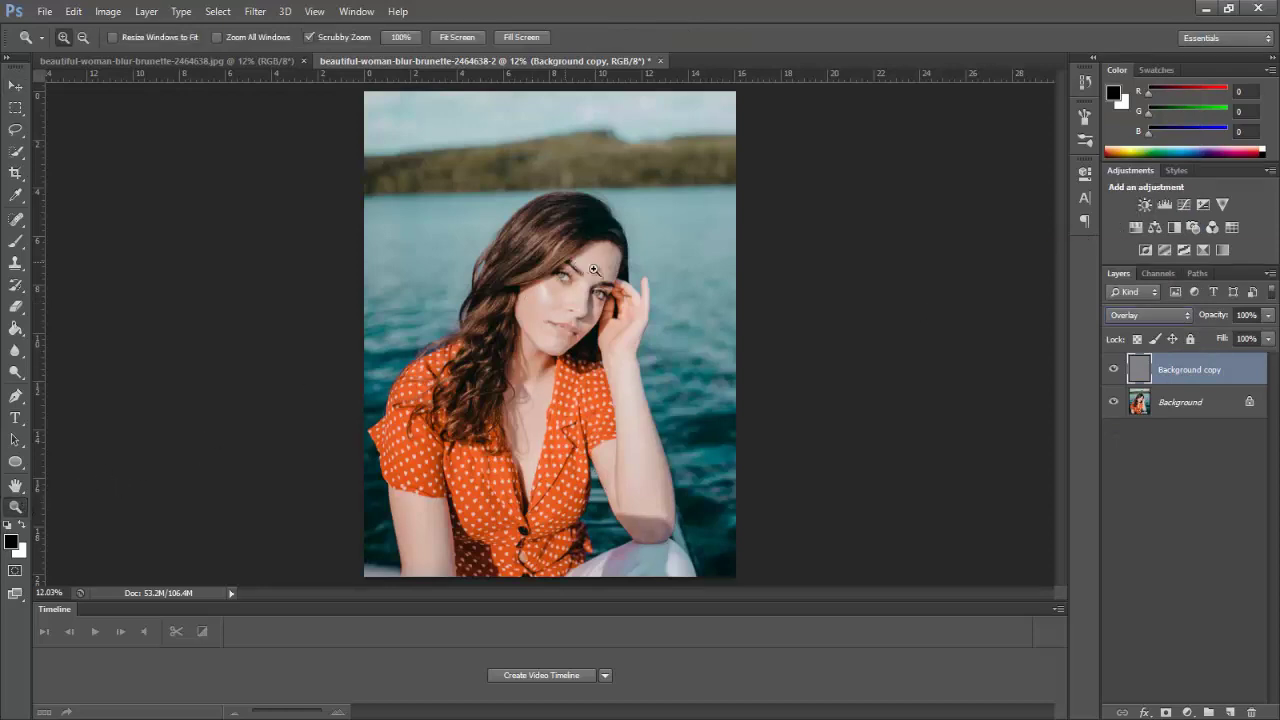
left_click_drag(590, 270, 669, 302)
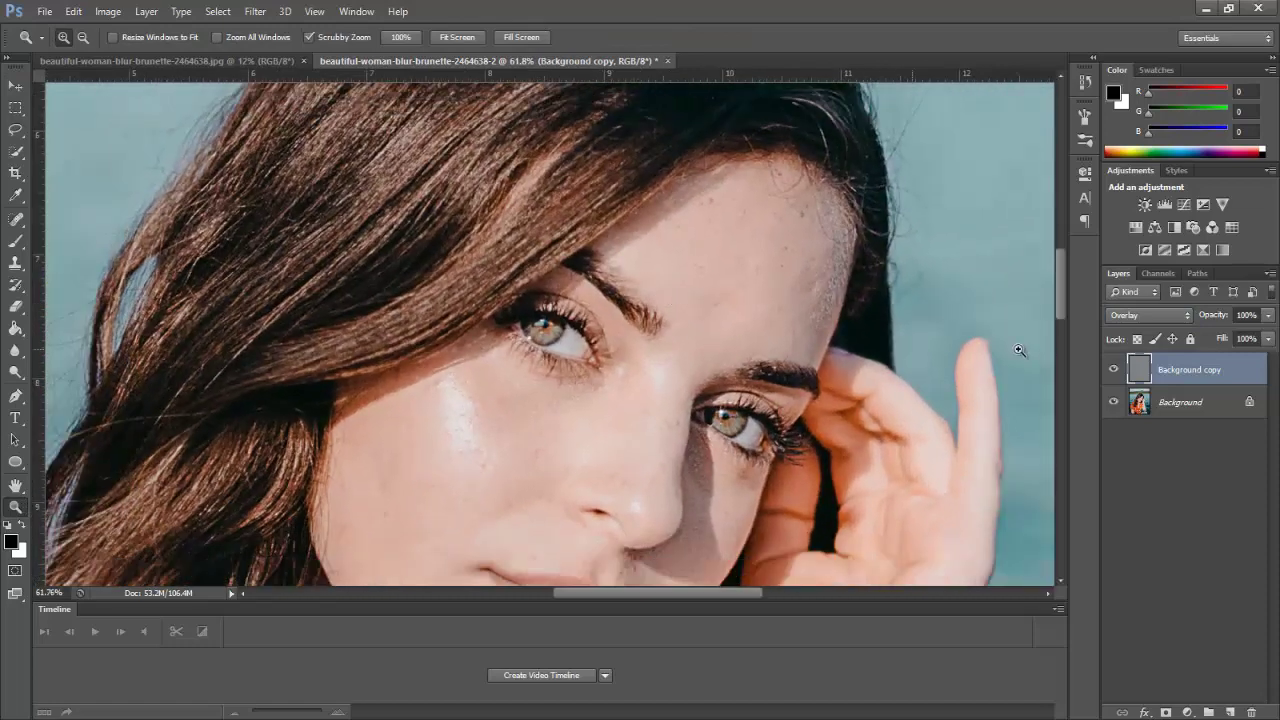
left_click(1114, 371)
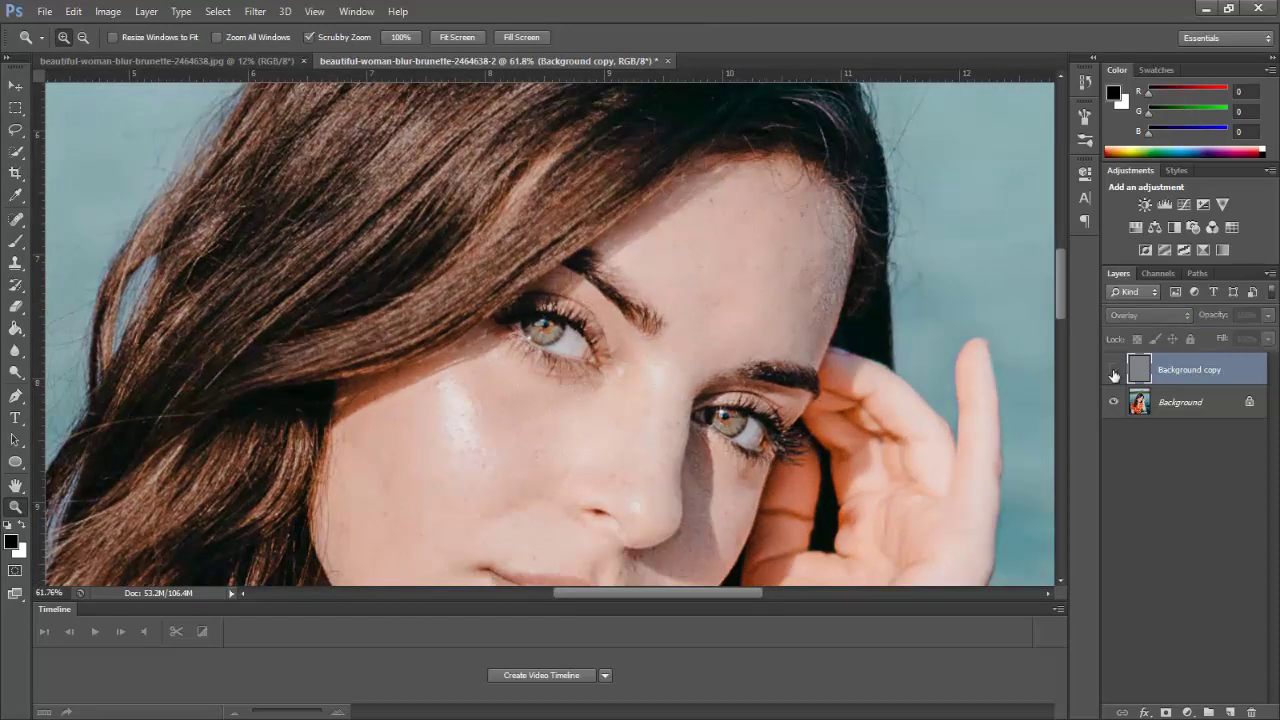
left_click(1114, 371)
left_click(1114, 371)
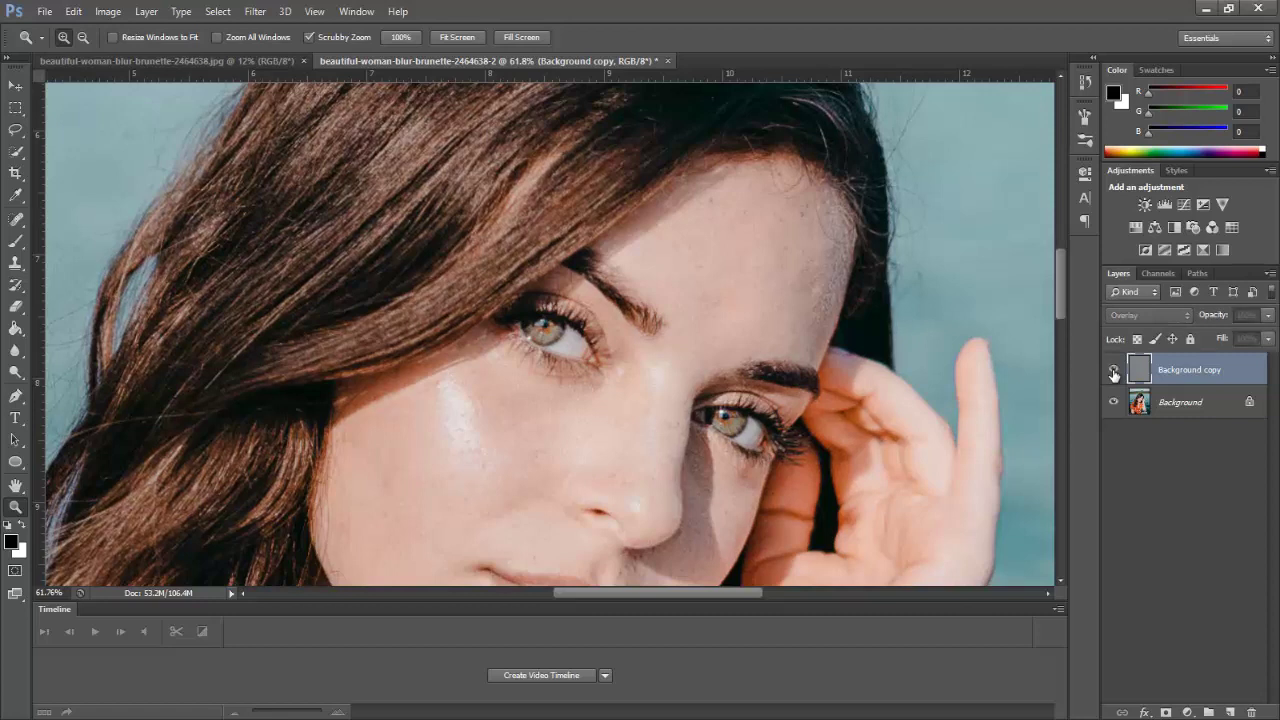
left_click(1114, 371)
left_click(1114, 372)
left_click(1114, 372)
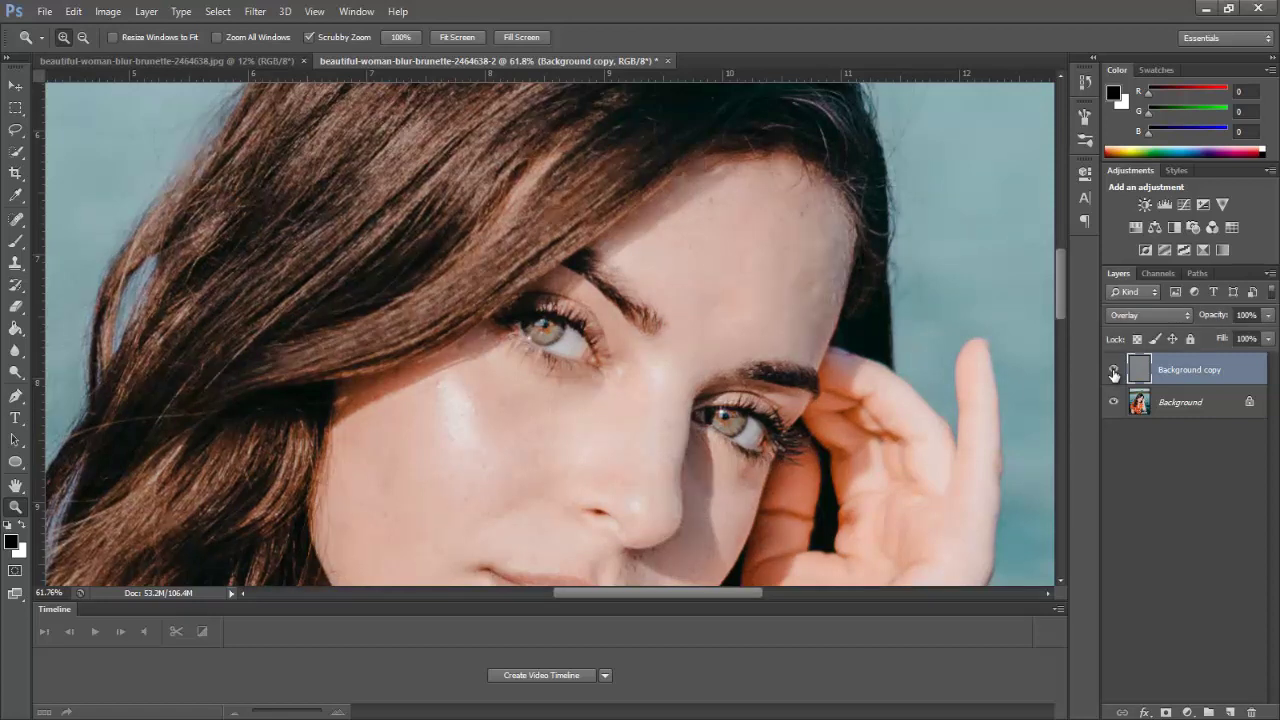
left_click(1114, 372)
left_click(1114, 372)
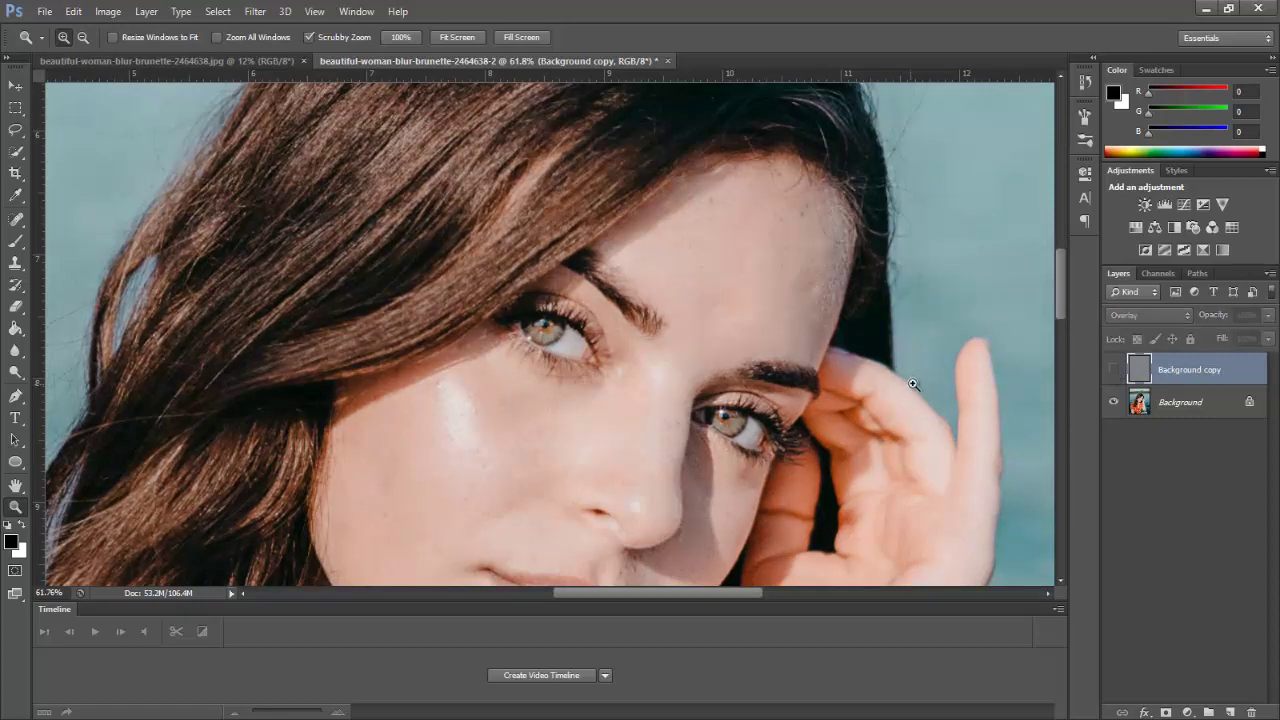
left_click(1114, 371)
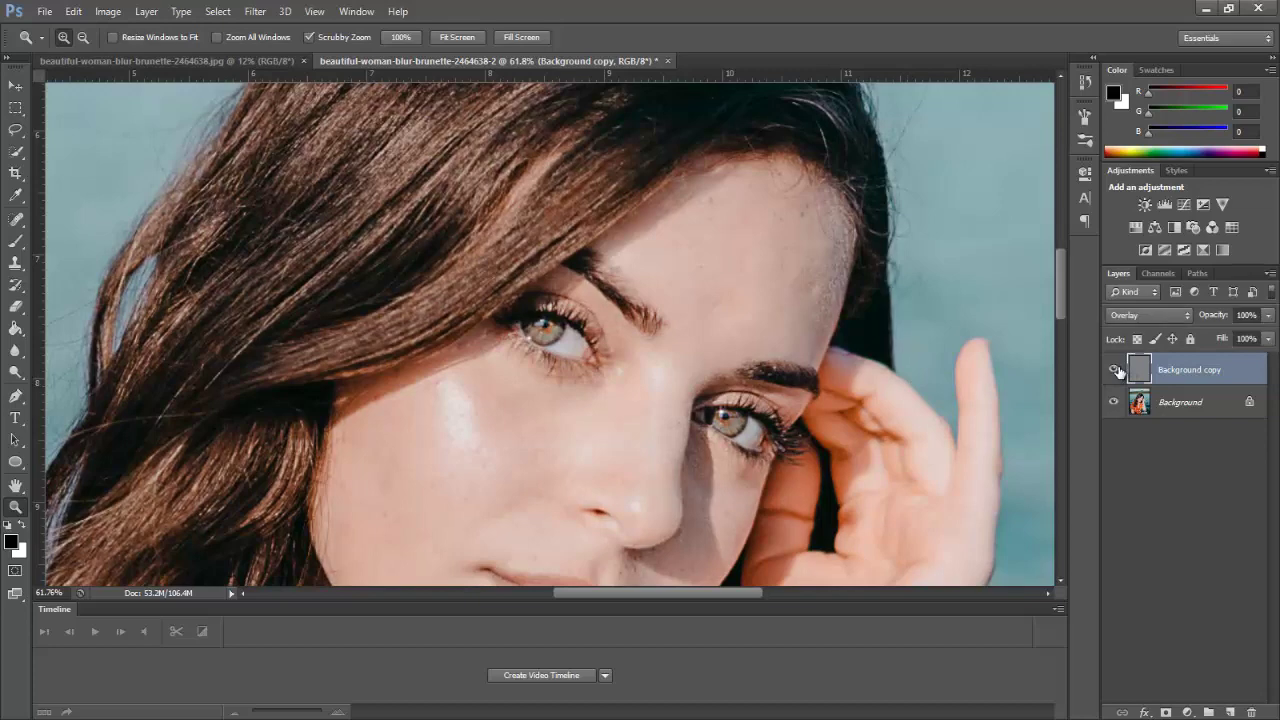
right_click(616, 252)
left_click(634, 262)
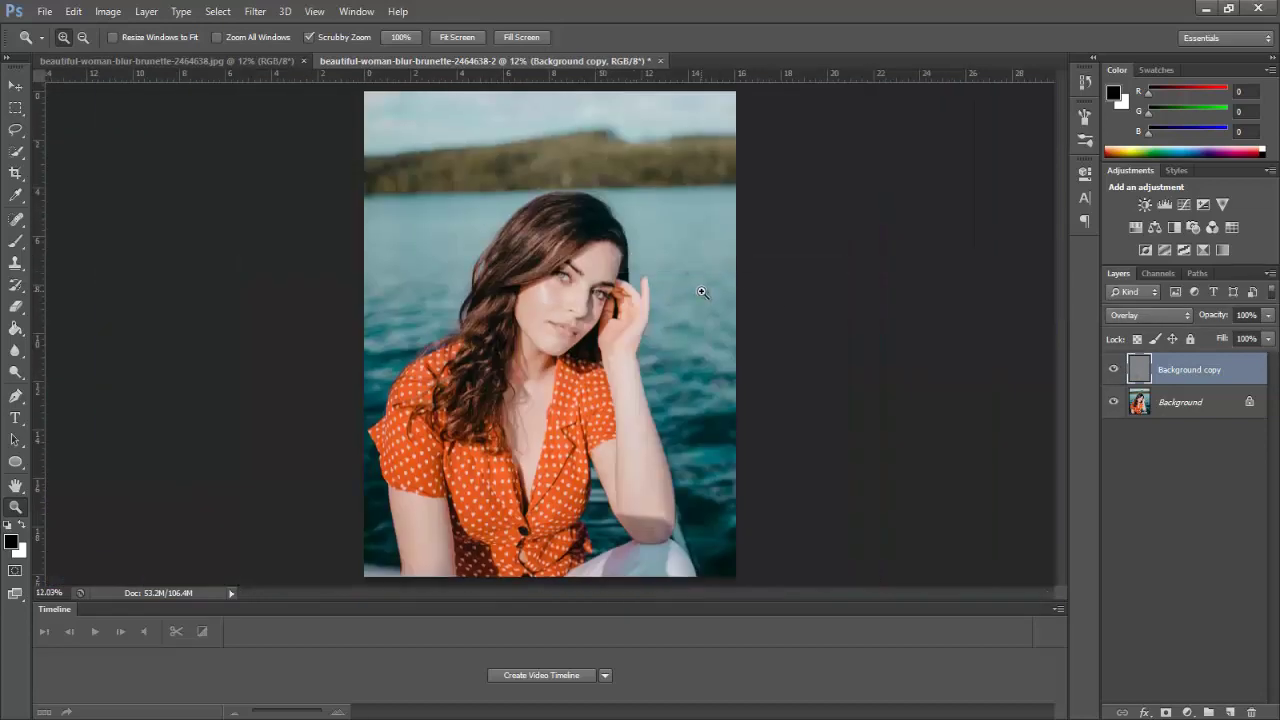
left_click(14, 84)
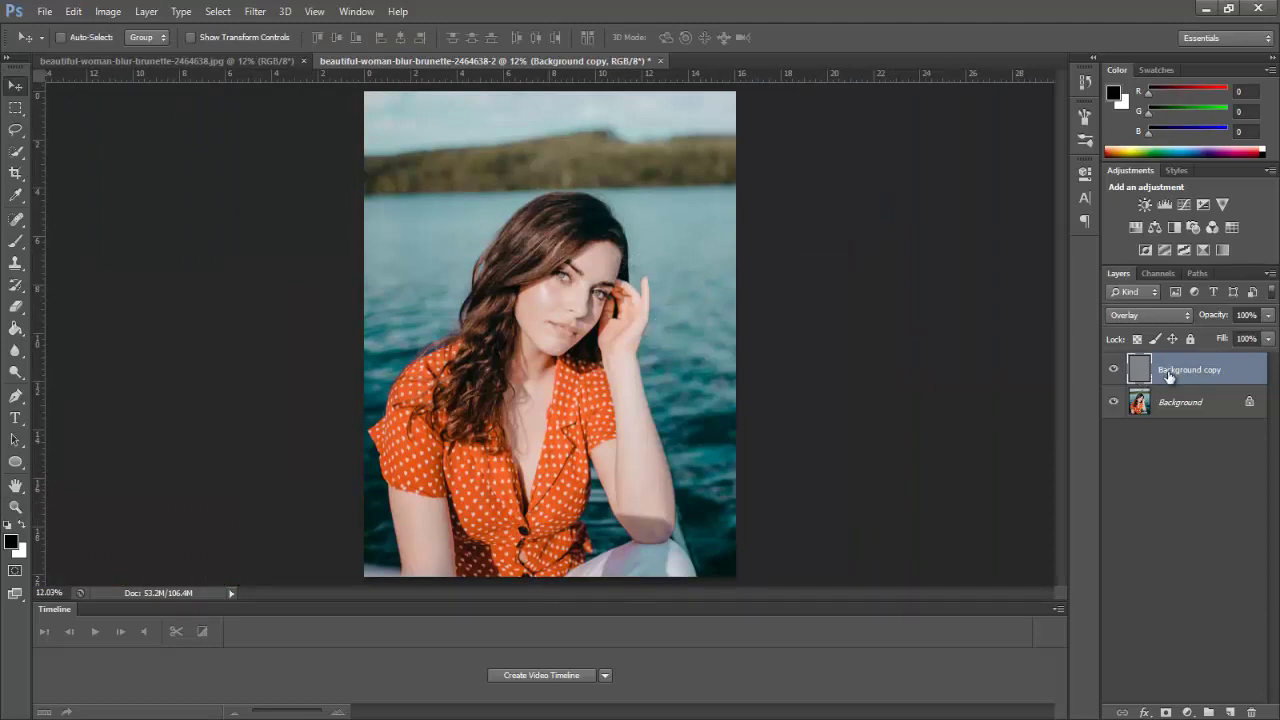
Step: Add a Gradient Map adjustment layer above the Background copy
left_click(1179, 434)
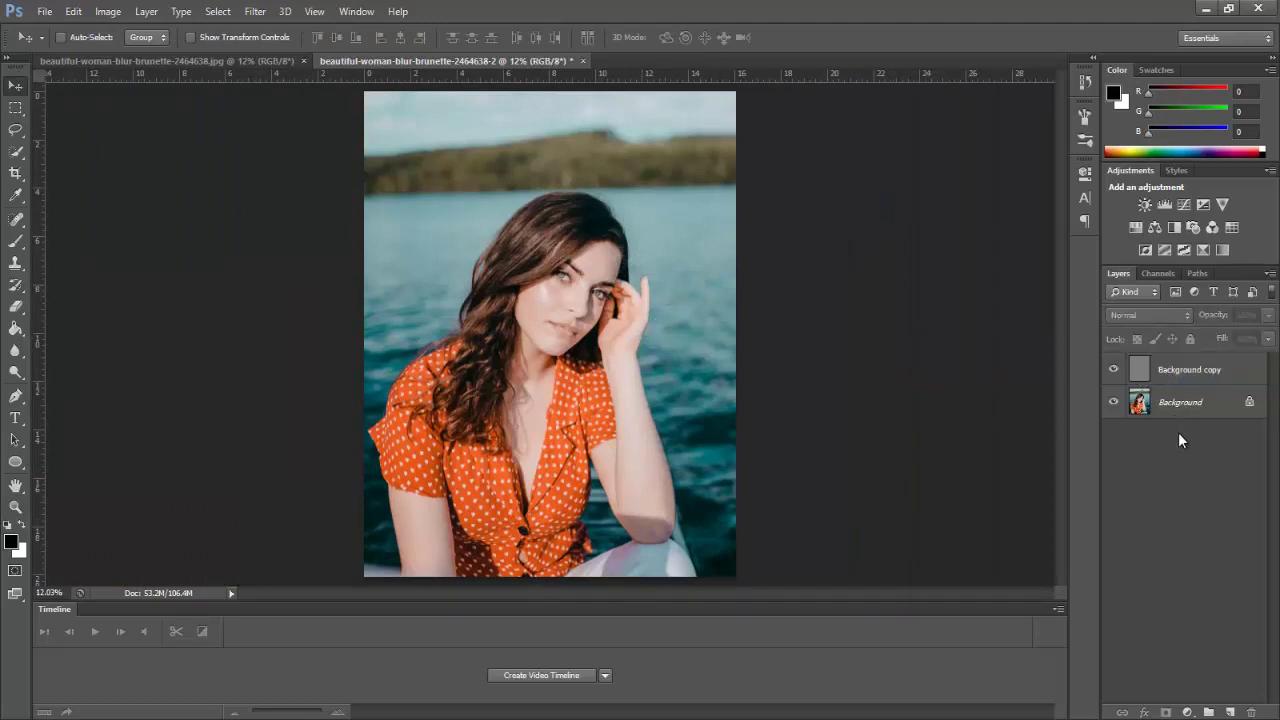
left_click(1187, 712)
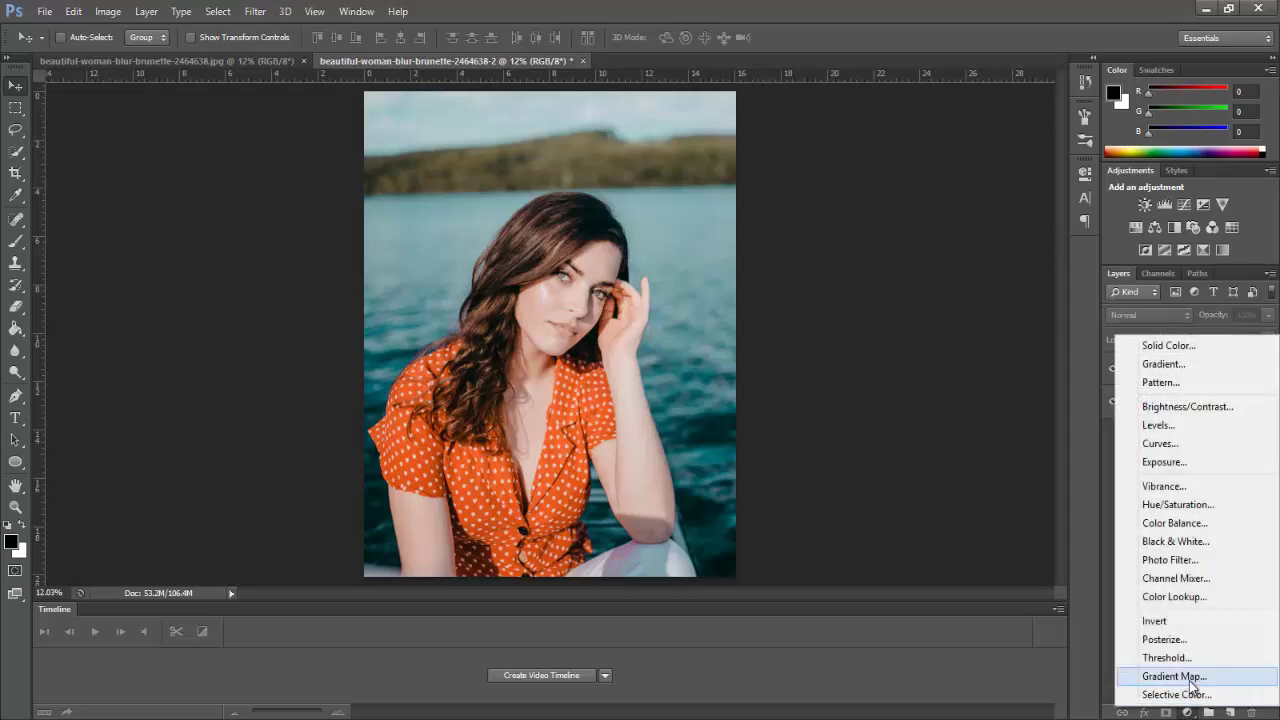
left_click(1188, 677)
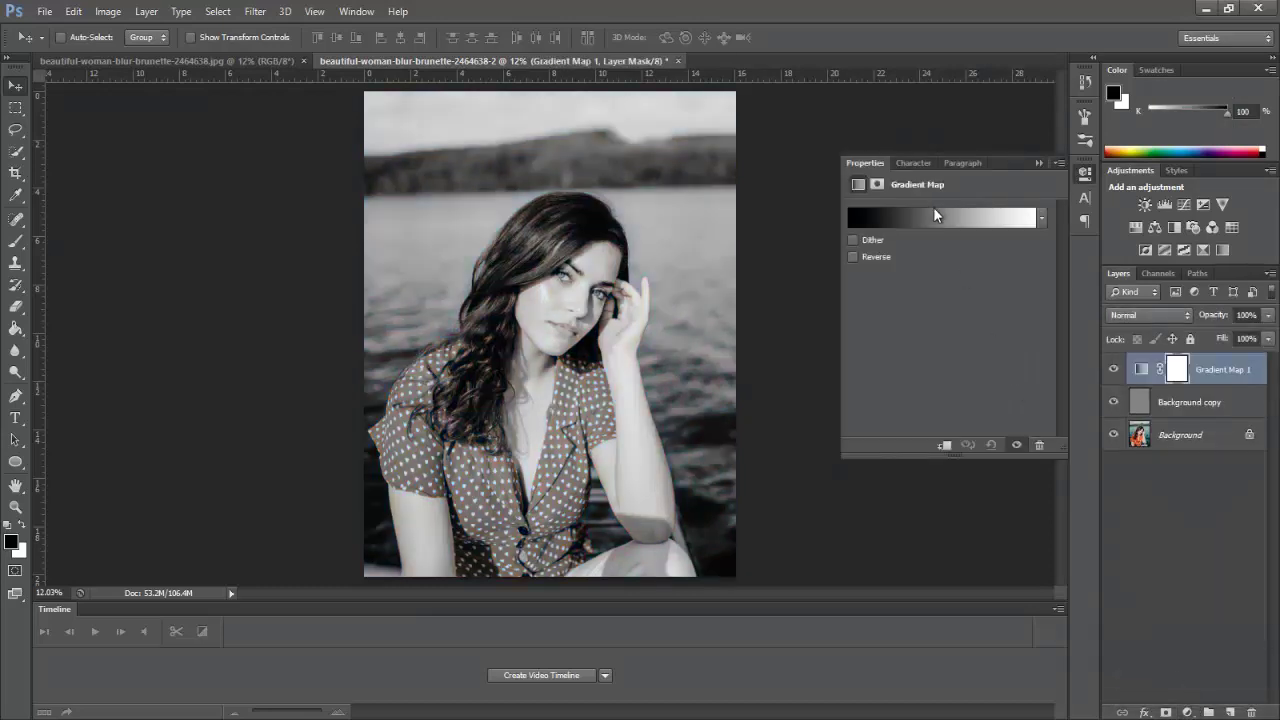
Step: Apply the custom brown-to-green preset to the Gradient Map, using stop colors #846c2b and #29816d
left_click(935, 215)
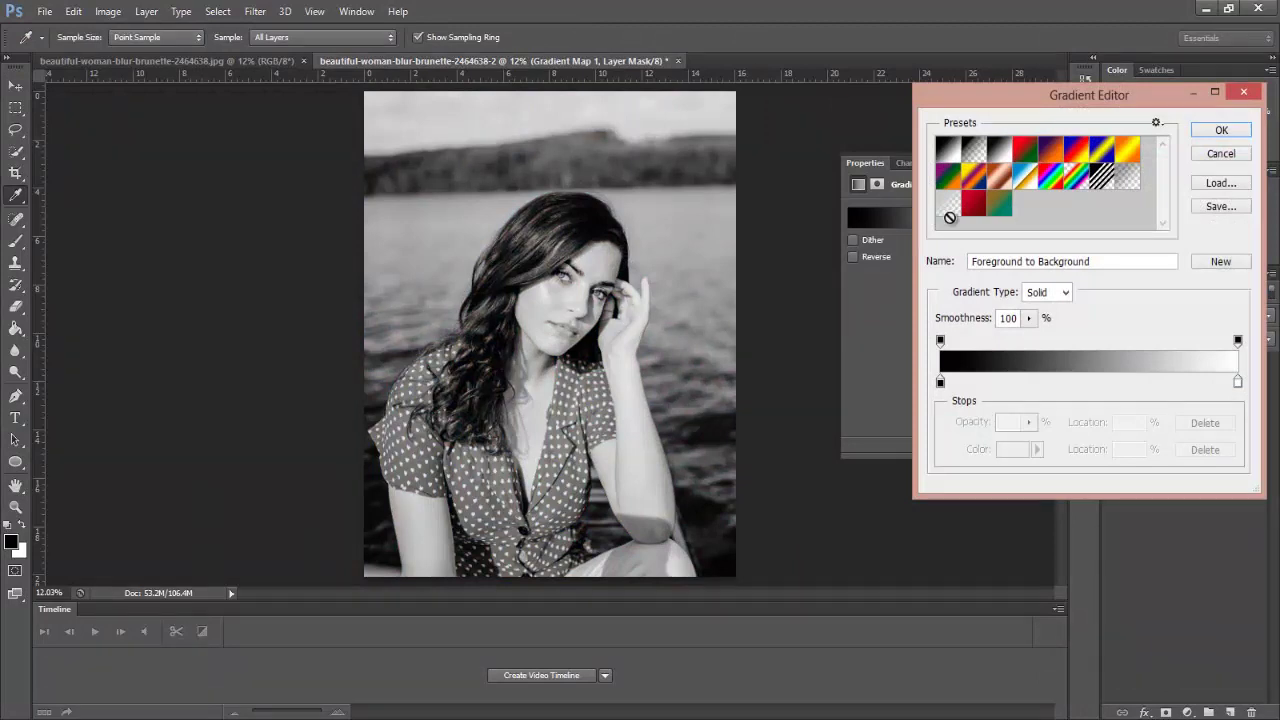
left_click(995, 212)
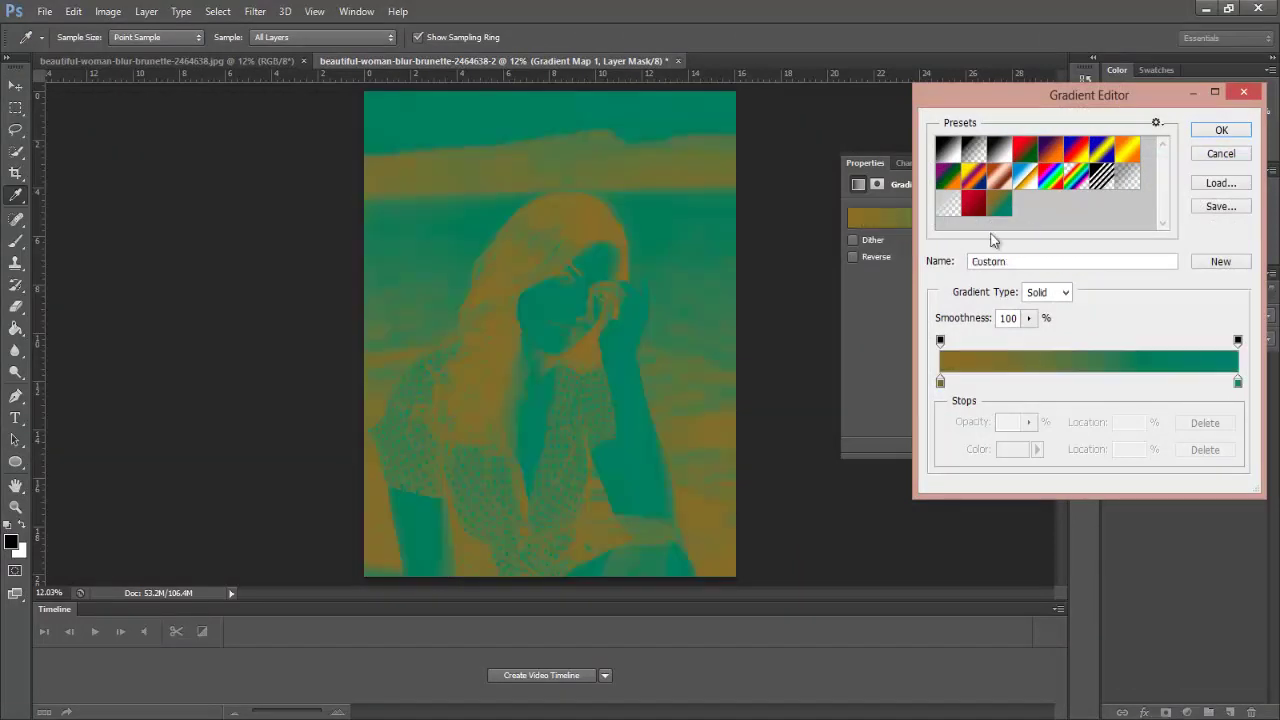
left_click(940, 384)
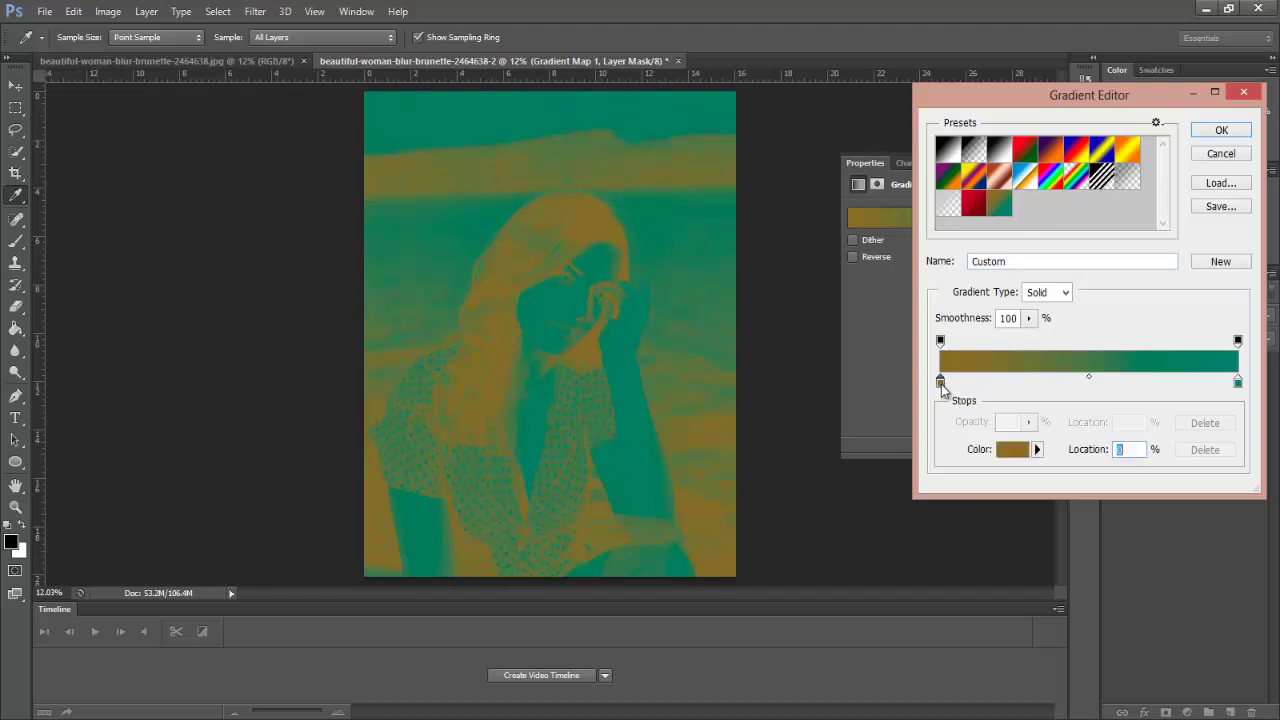
left_click(1005, 450)
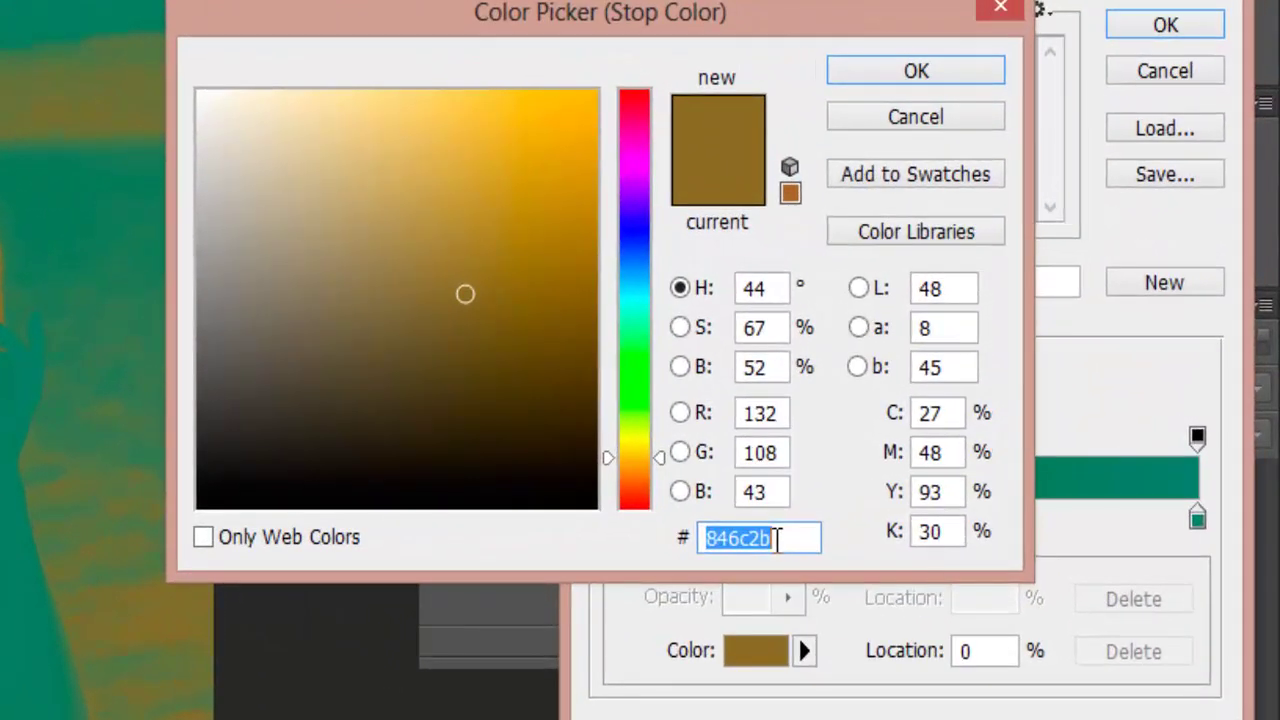
left_click(868, 82)
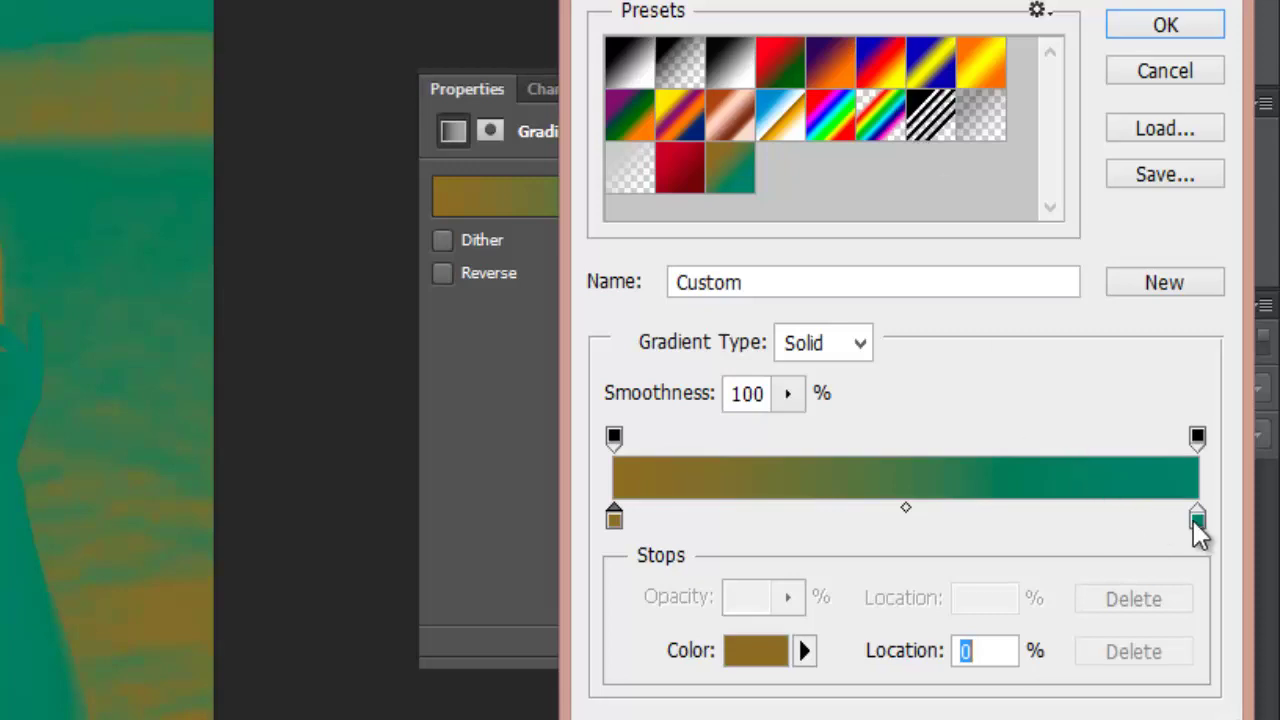
left_click(1197, 518)
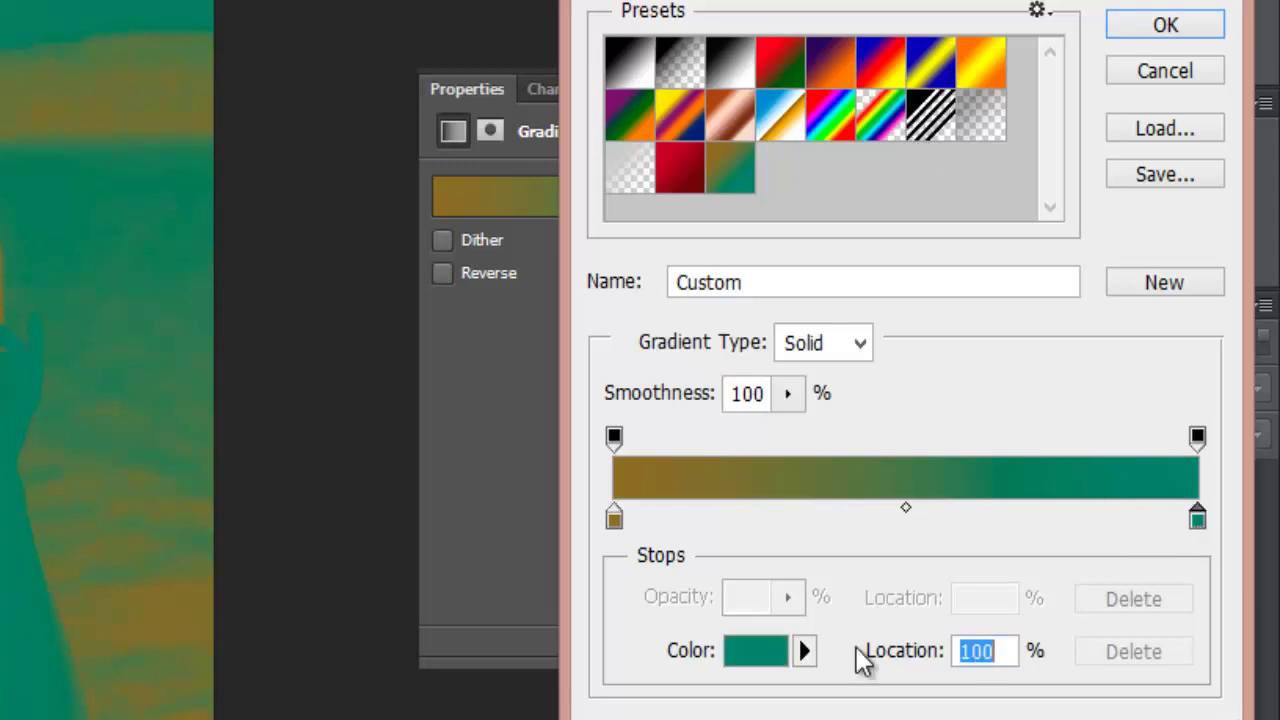
left_click(771, 656)
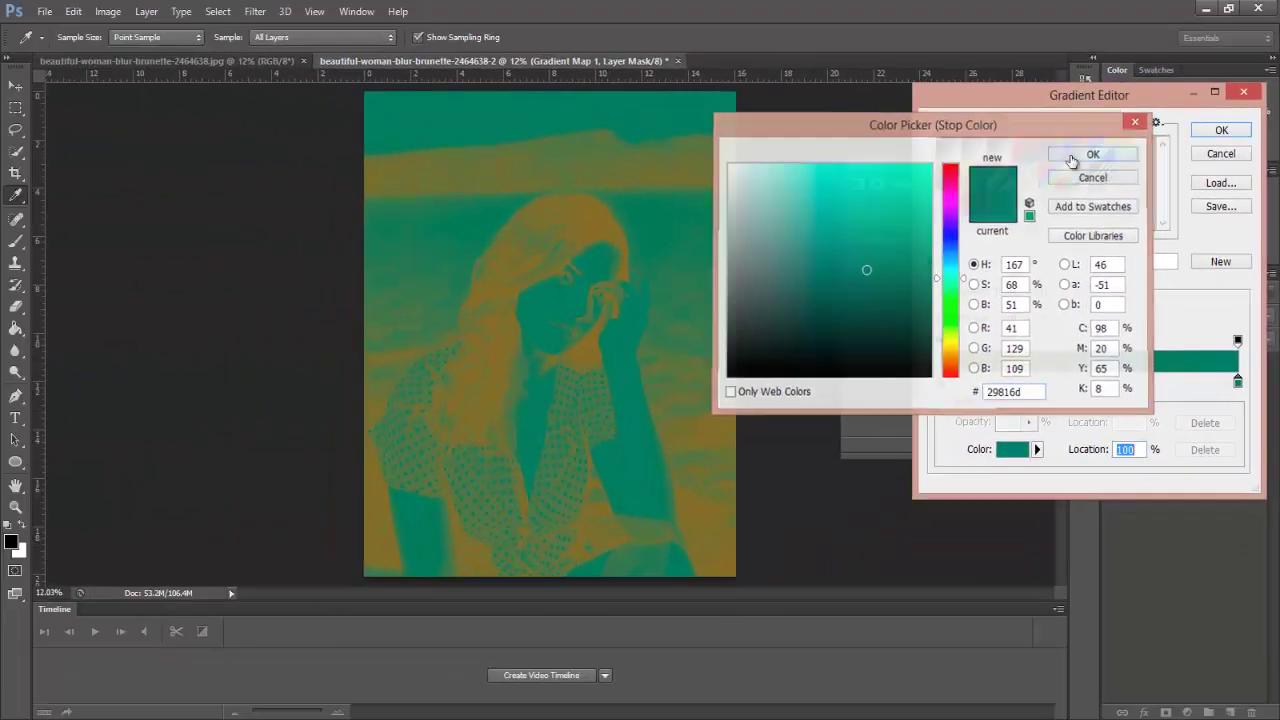
left_click(958, 90)
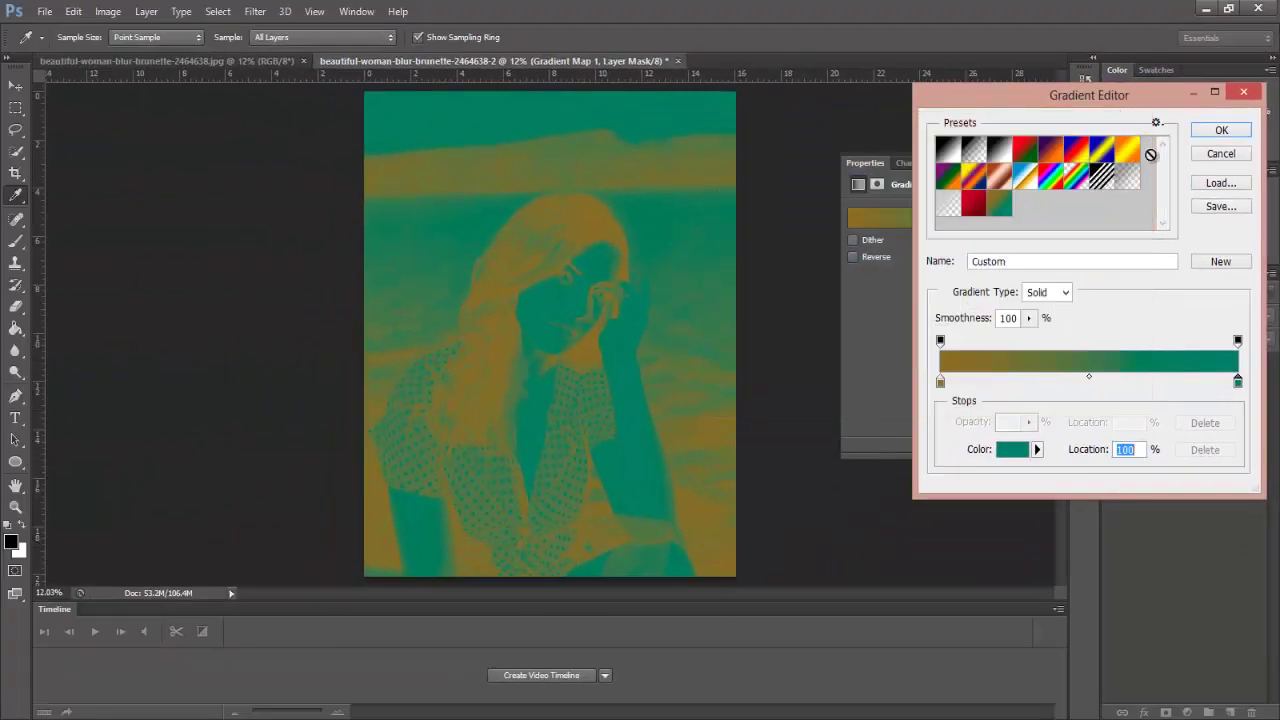
left_click(1201, 137)
left_click(1085, 178)
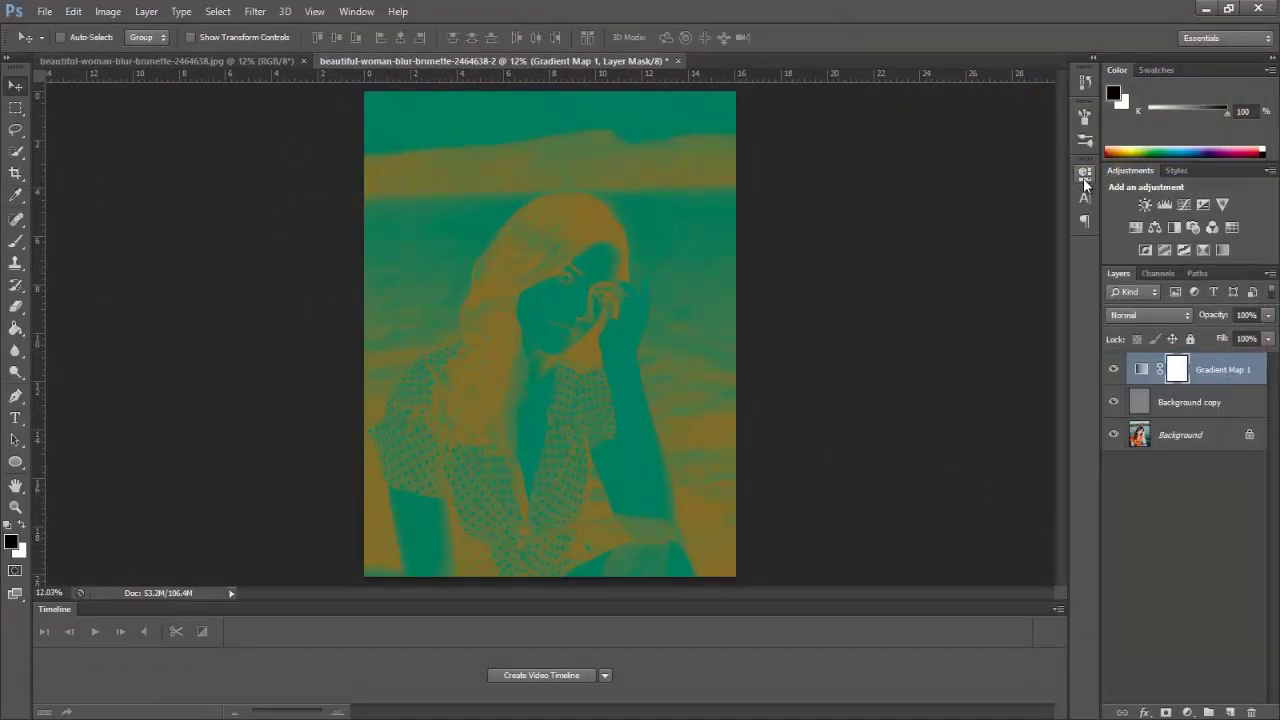
Step: Set the Gradient Map layer's blend mode to Soft Light and its opacity to 70%
left_click(1150, 313)
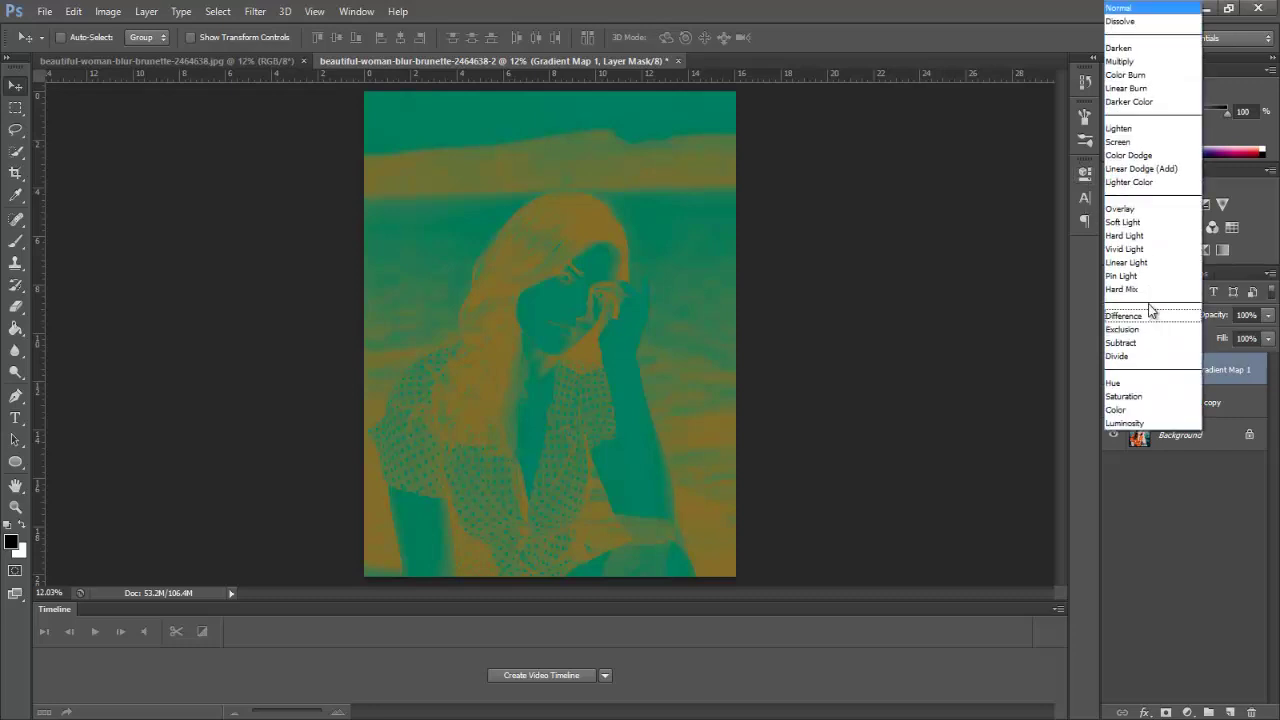
left_click(1152, 221)
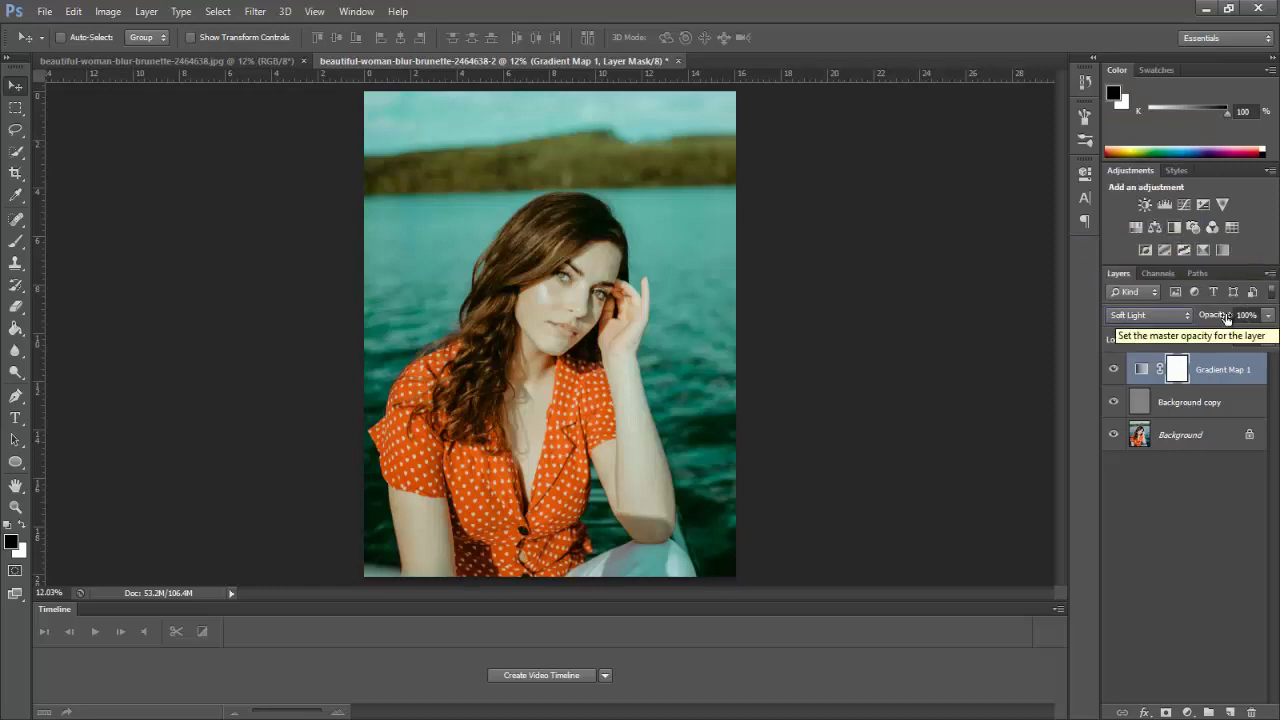
mouse_move(1220, 318)
left_mouse_down()
mouse_move(1206, 318)
mouse_move(1217, 319)
left_mouse_up()
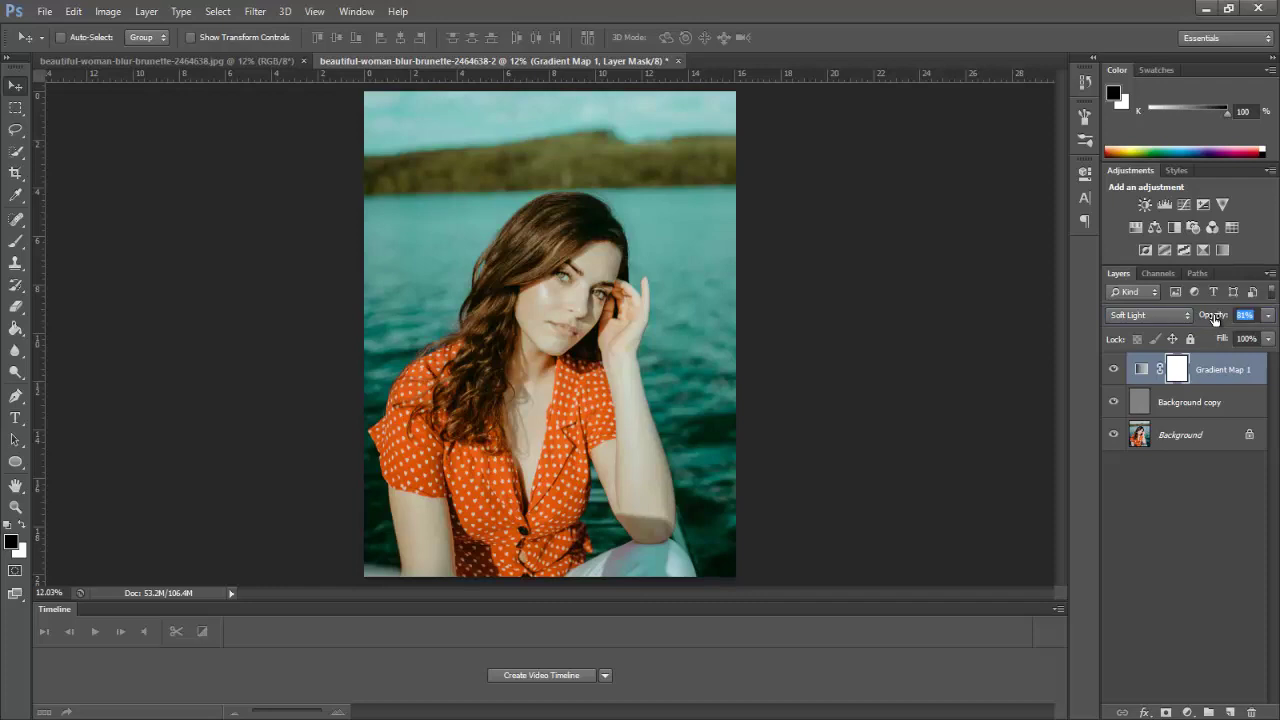
left_click_drag(1220, 319, 1217, 319)
left_click_drag(1213, 319, 1205, 319)
Step: Compare the photo with the Gradient Map 1 layer hidden and shown
left_click(1114, 369)
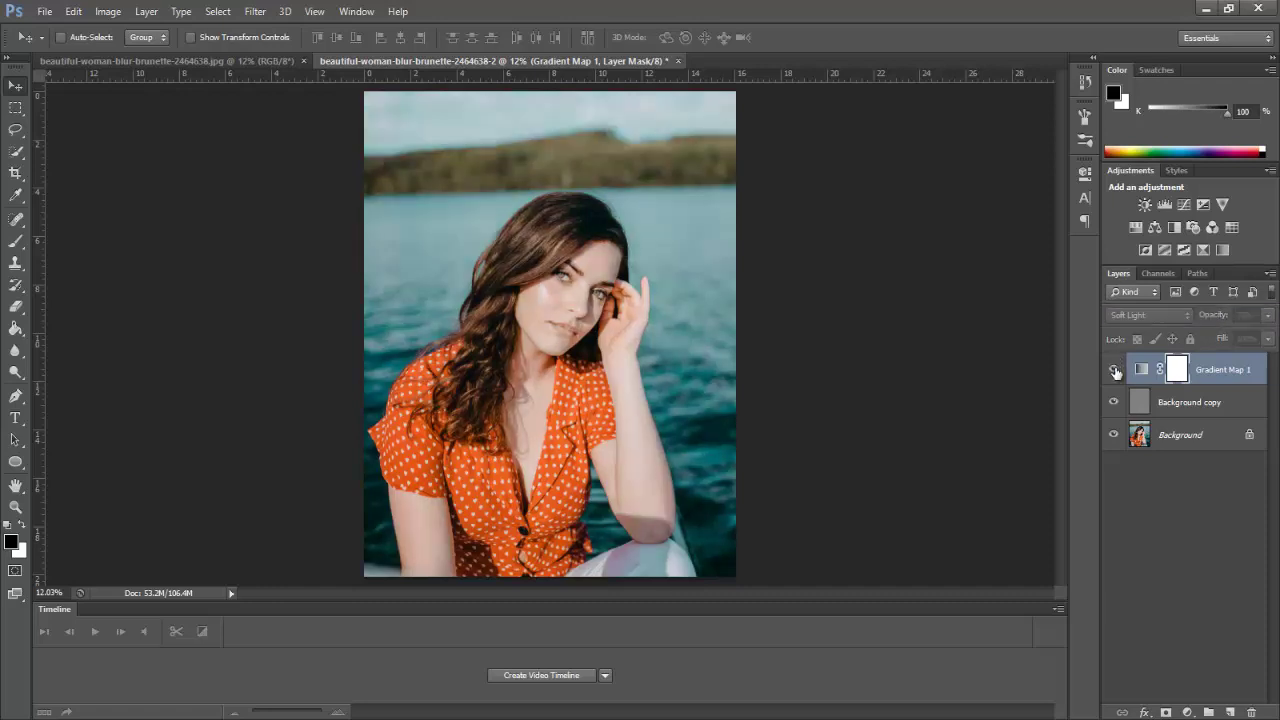
left_click(1114, 369)
left_click(1114, 369)
left_click(1114, 369)
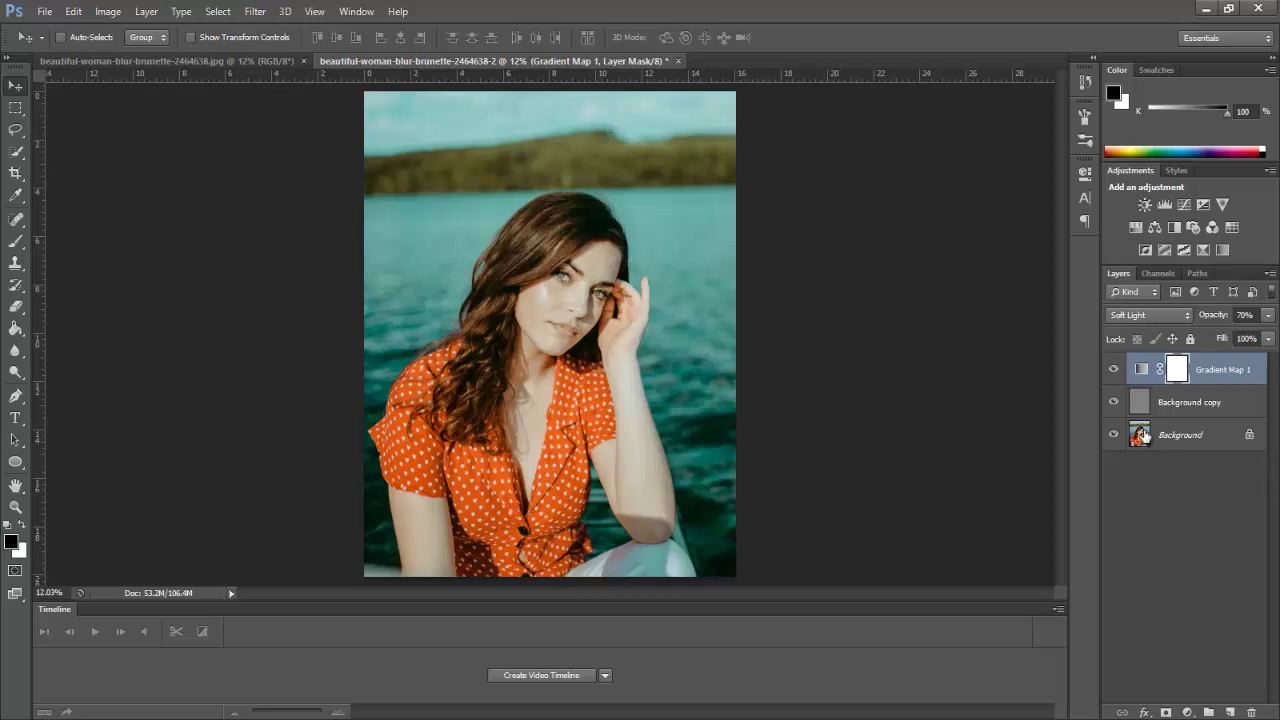
Step: Hide Gradient Map 1 and add a second Gradient Map adjustment layer with the custom brown-to-green preset
left_click(1113, 369)
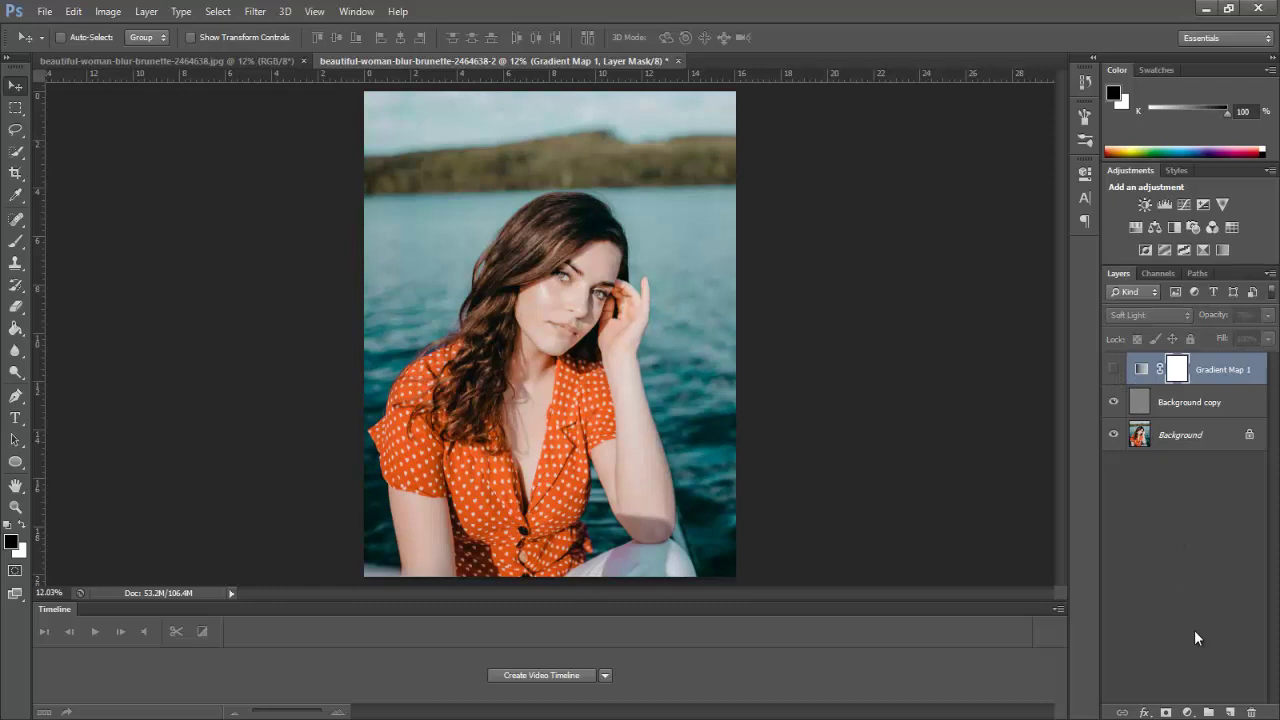
left_click(1188, 712)
left_click(1180, 679)
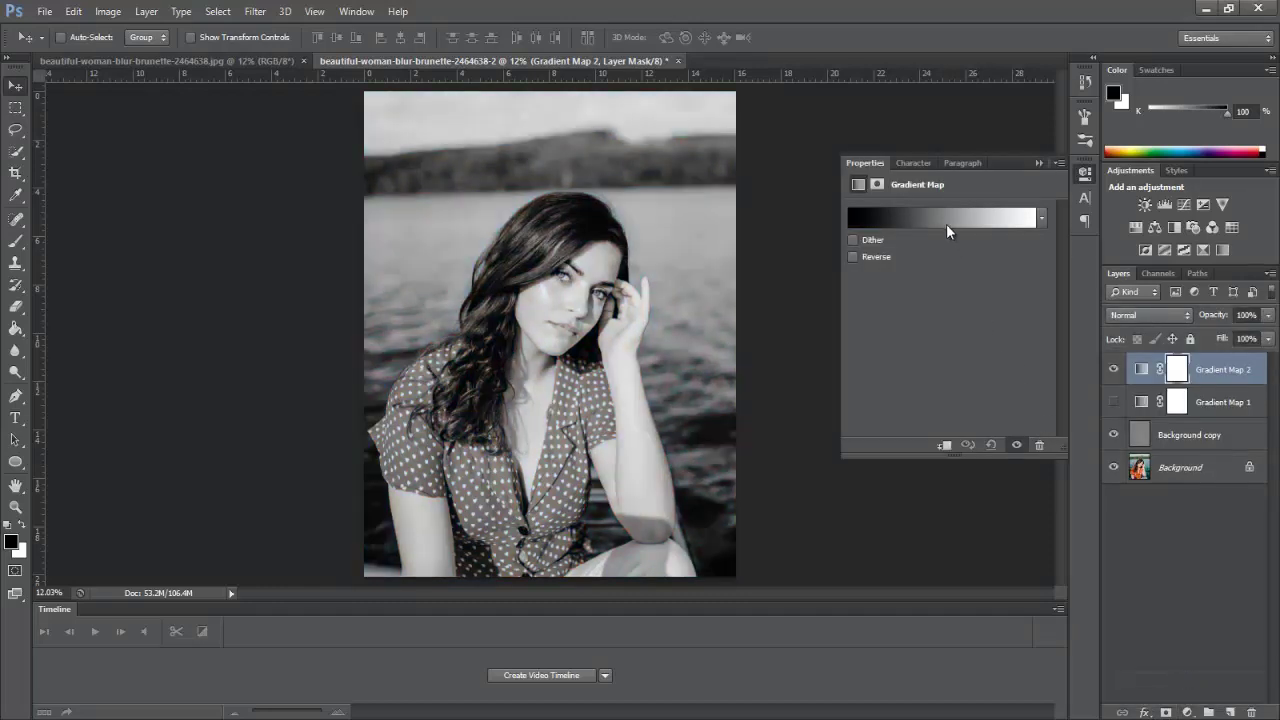
left_click(948, 226)
left_click(1004, 206)
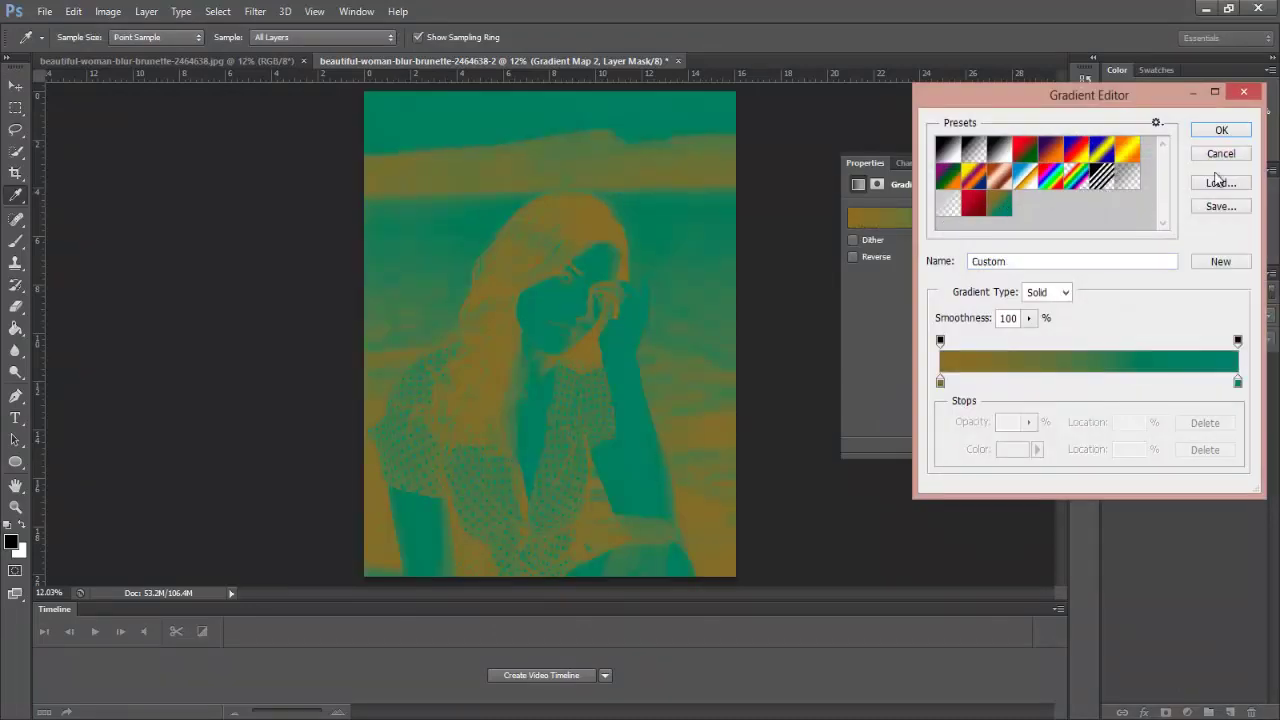
left_click(1221, 131)
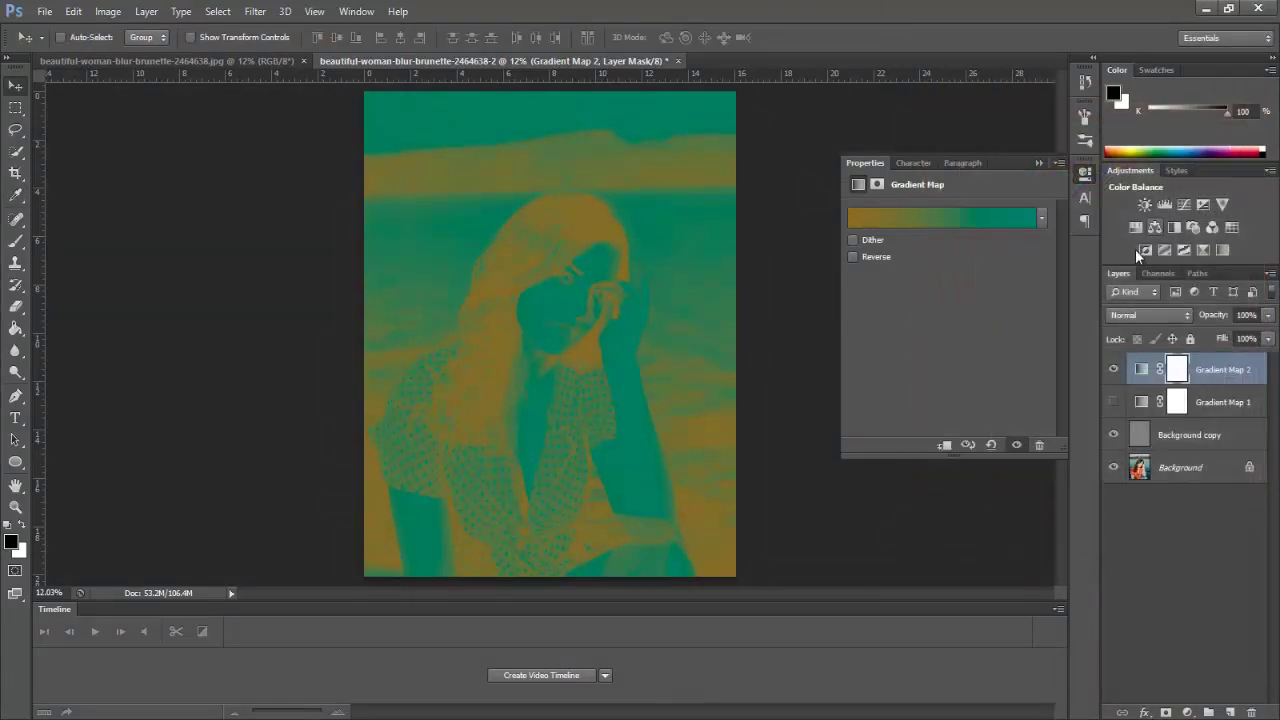
left_click(1084, 174)
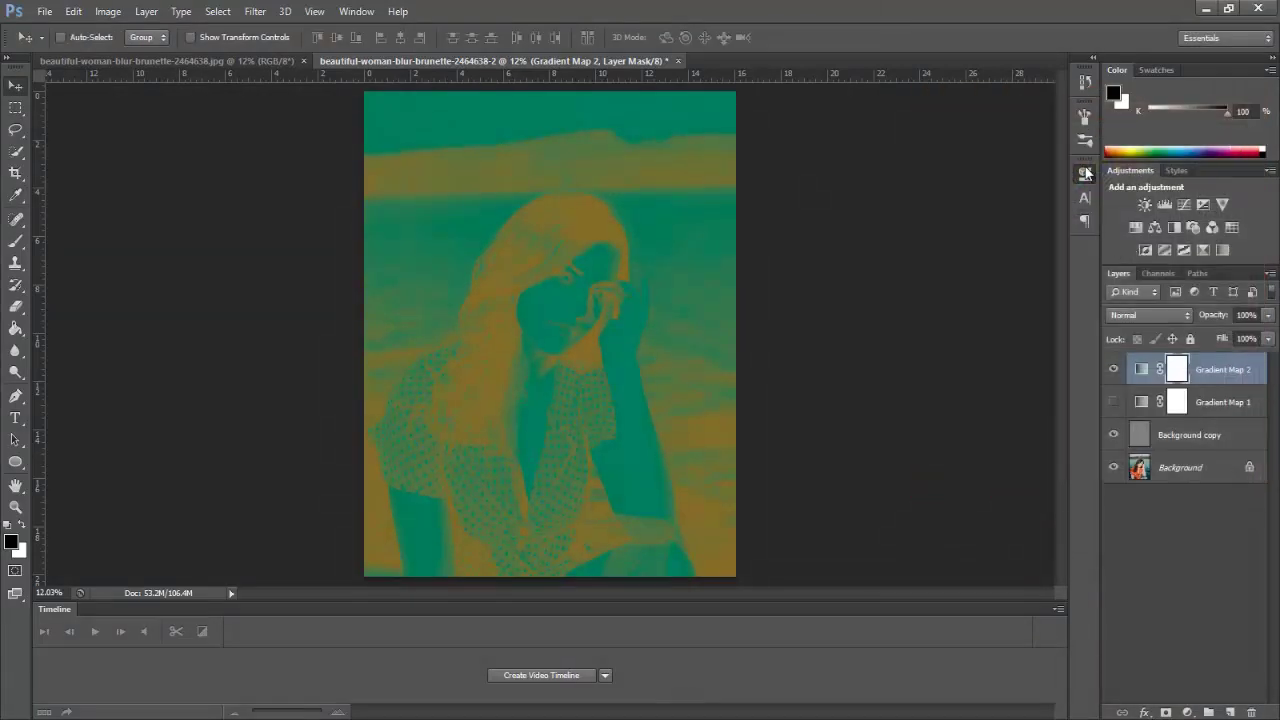
Step: Set Gradient Map 2's blend mode to Lighter Color and its opacity to 51%
left_click(1164, 318)
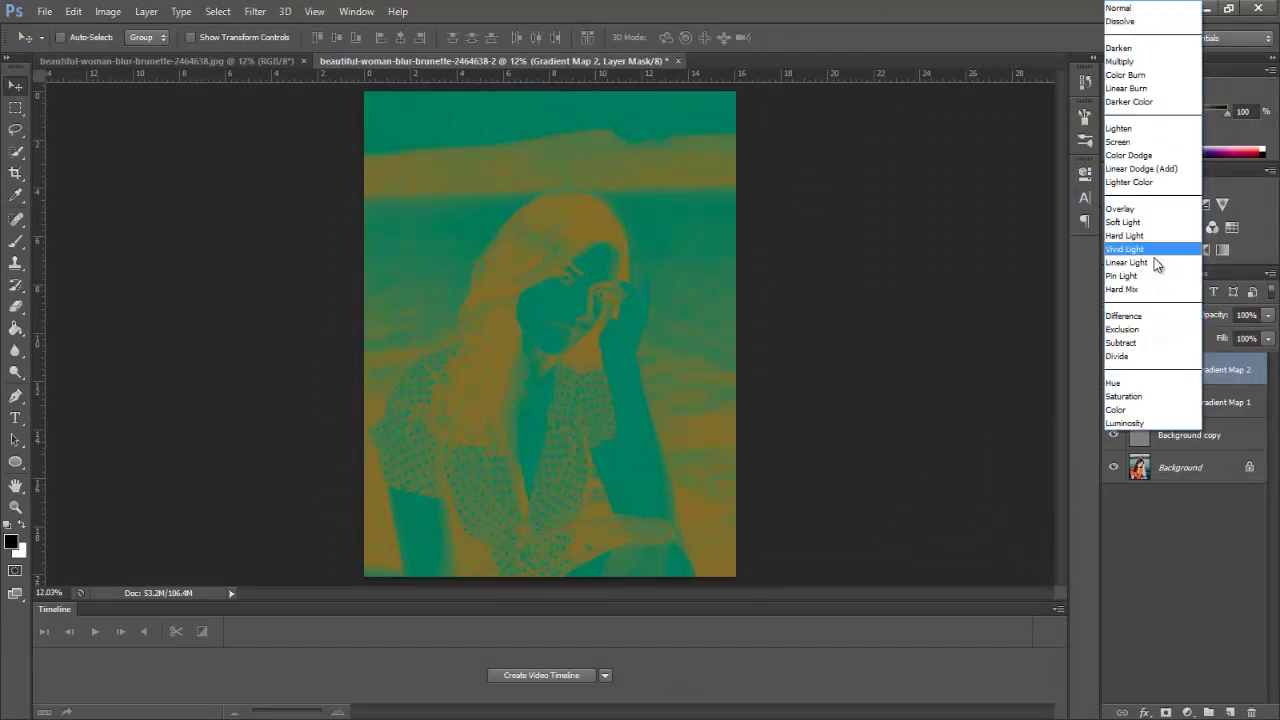
left_click(1152, 185)
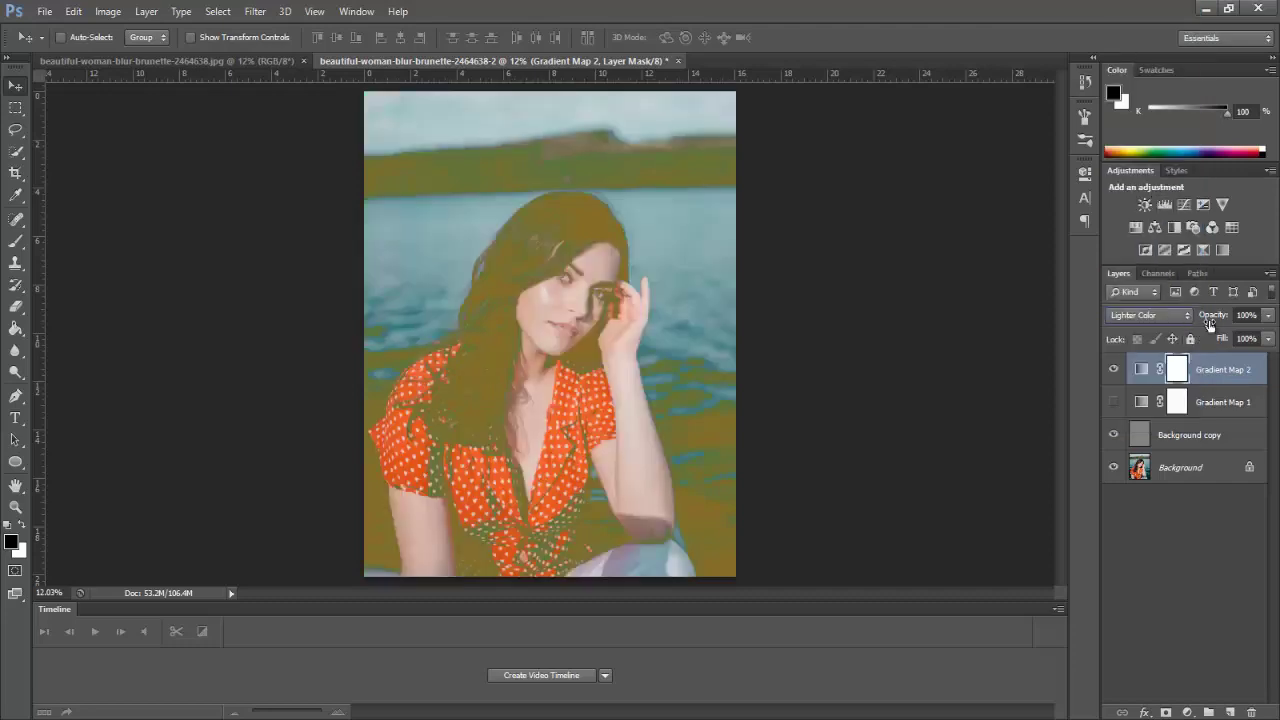
left_click_drag(1216, 319, 1183, 318)
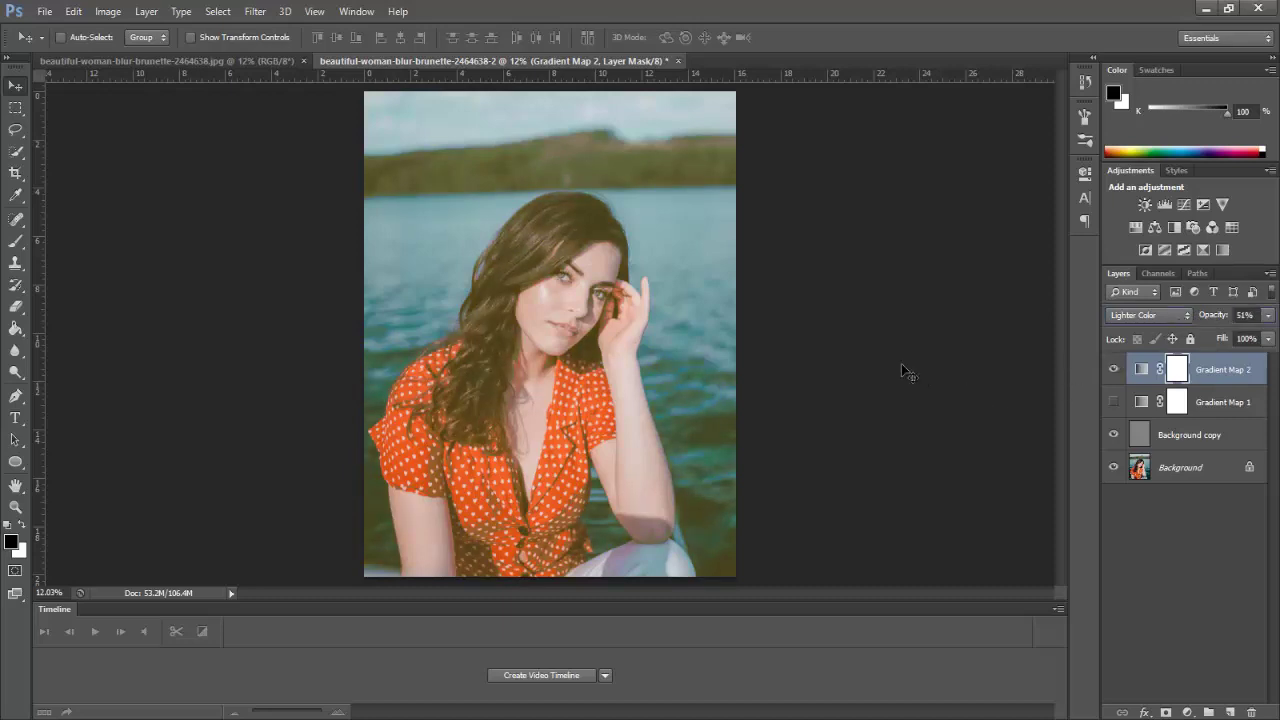
Step: Compare the Gradient Map 2 version of the photo with the original document
left_click(286, 62)
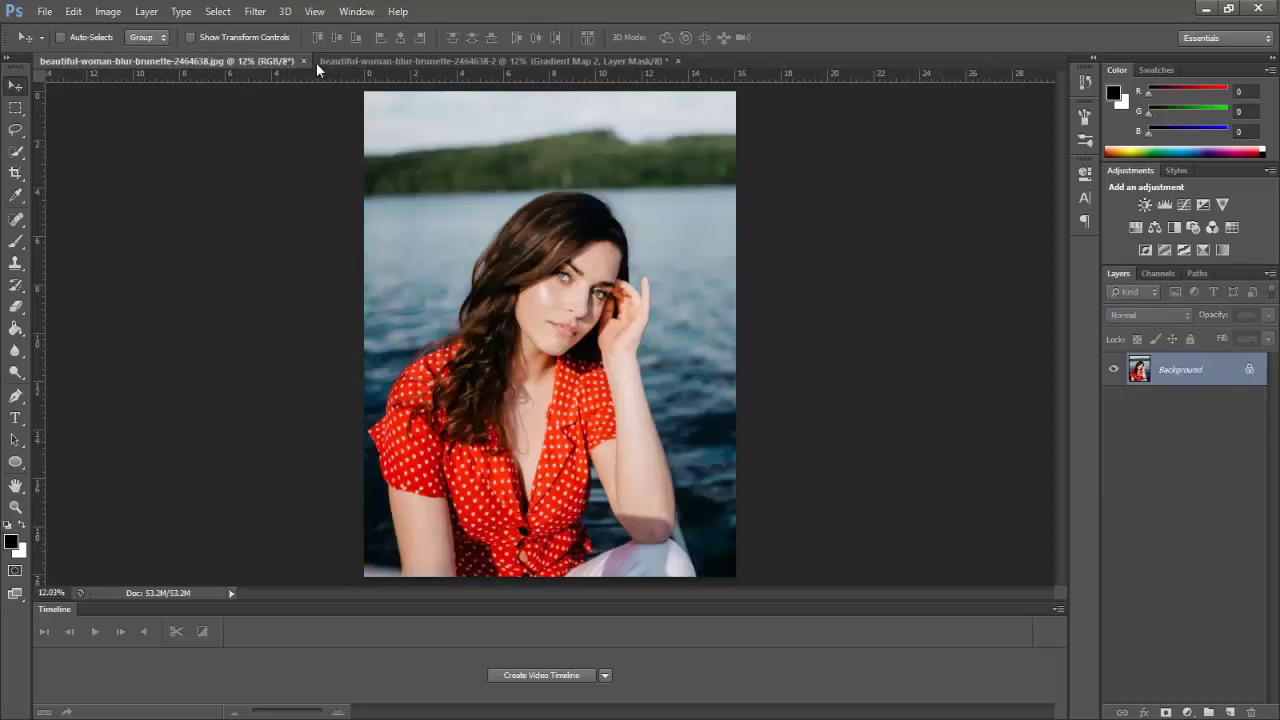
left_click(331, 60)
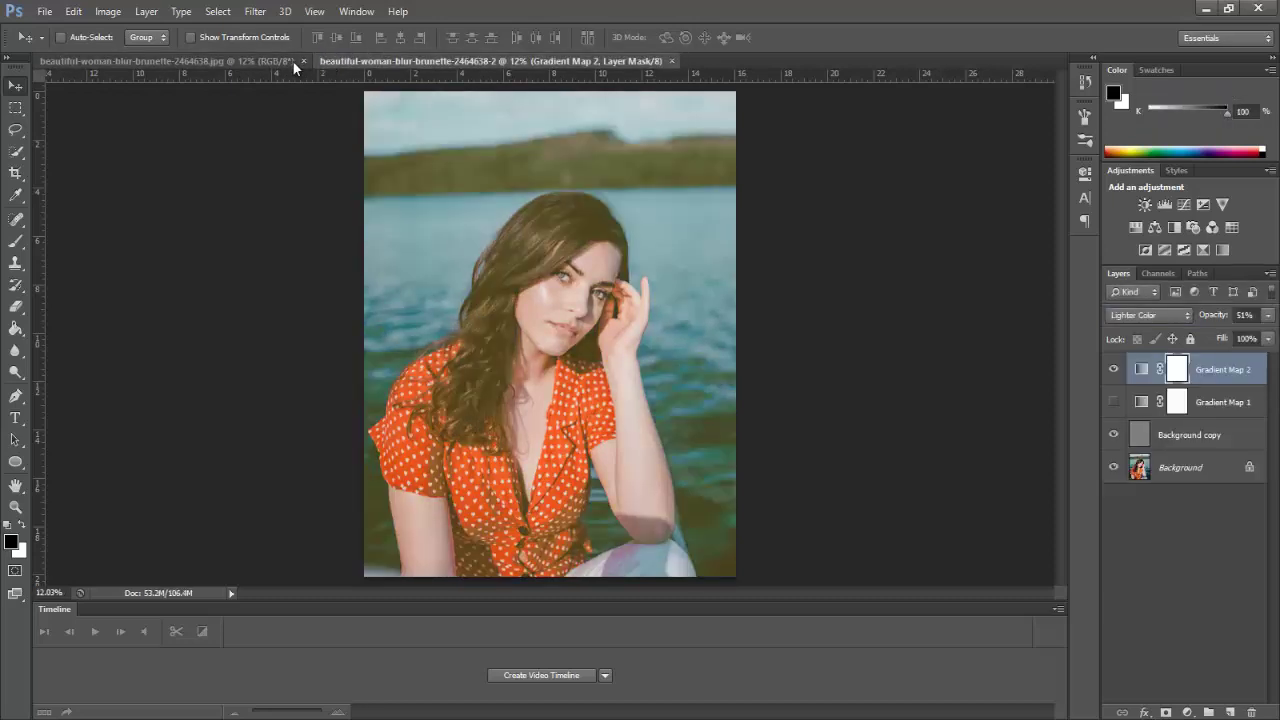
left_click(292, 60)
left_click(329, 60)
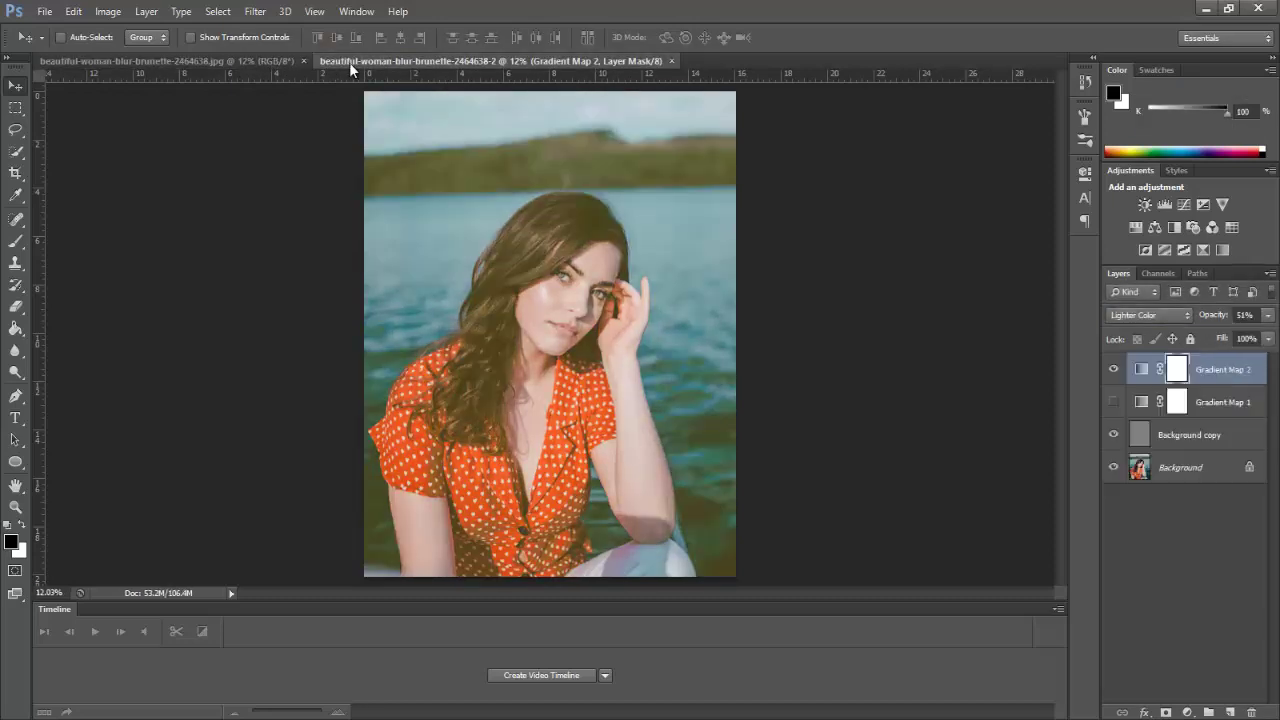
Step: Hide Gradient Map 2, show Gradient Map 1, and compare this version with the original photo
left_click(1113, 369)
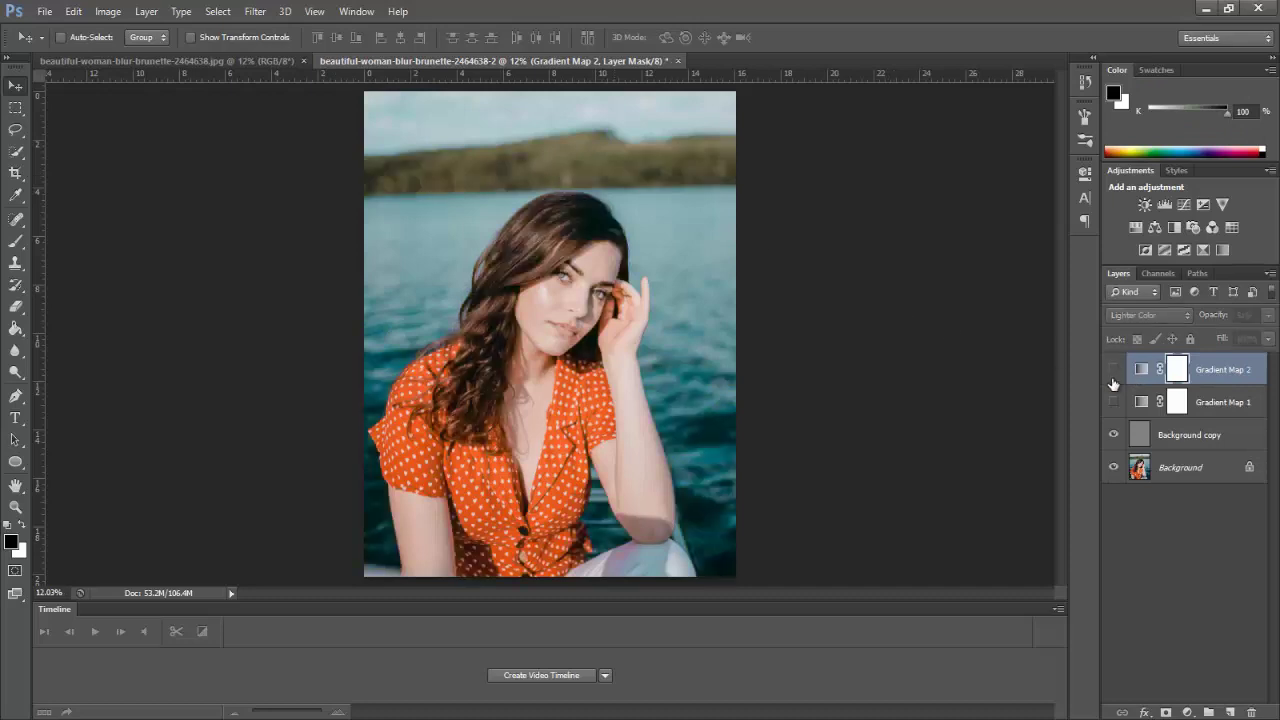
left_click(1113, 402)
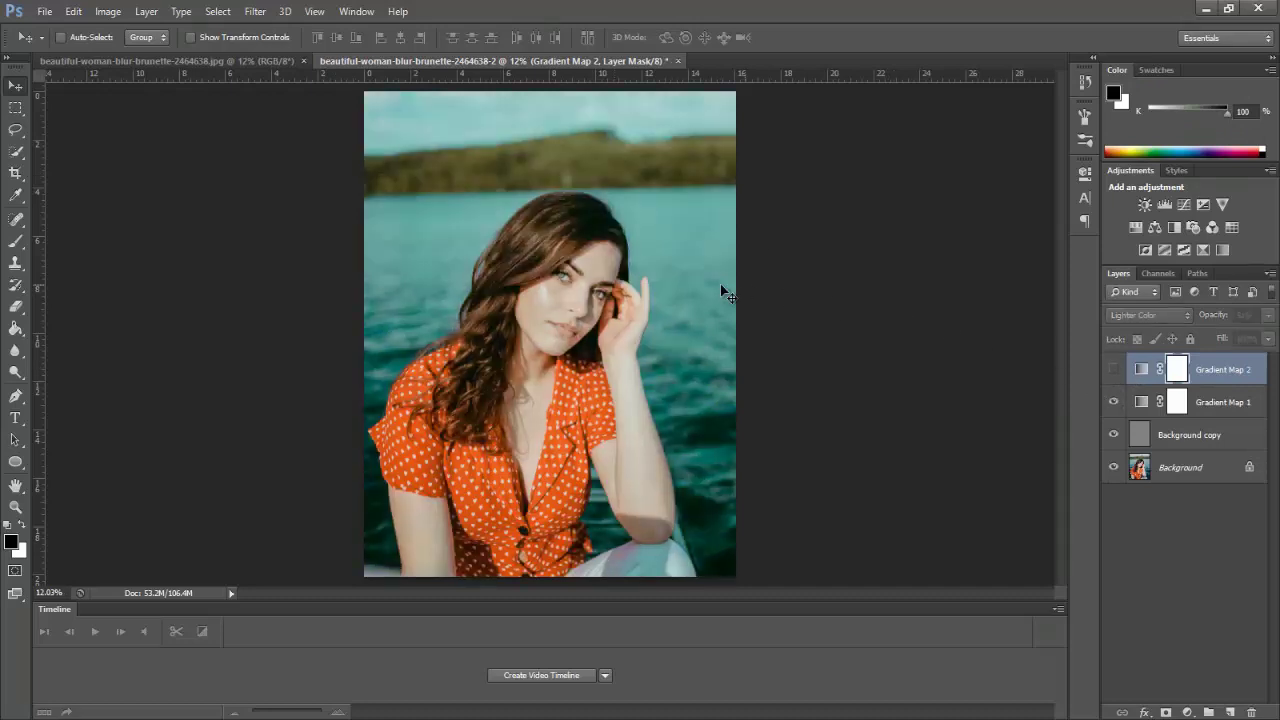
left_click(287, 62)
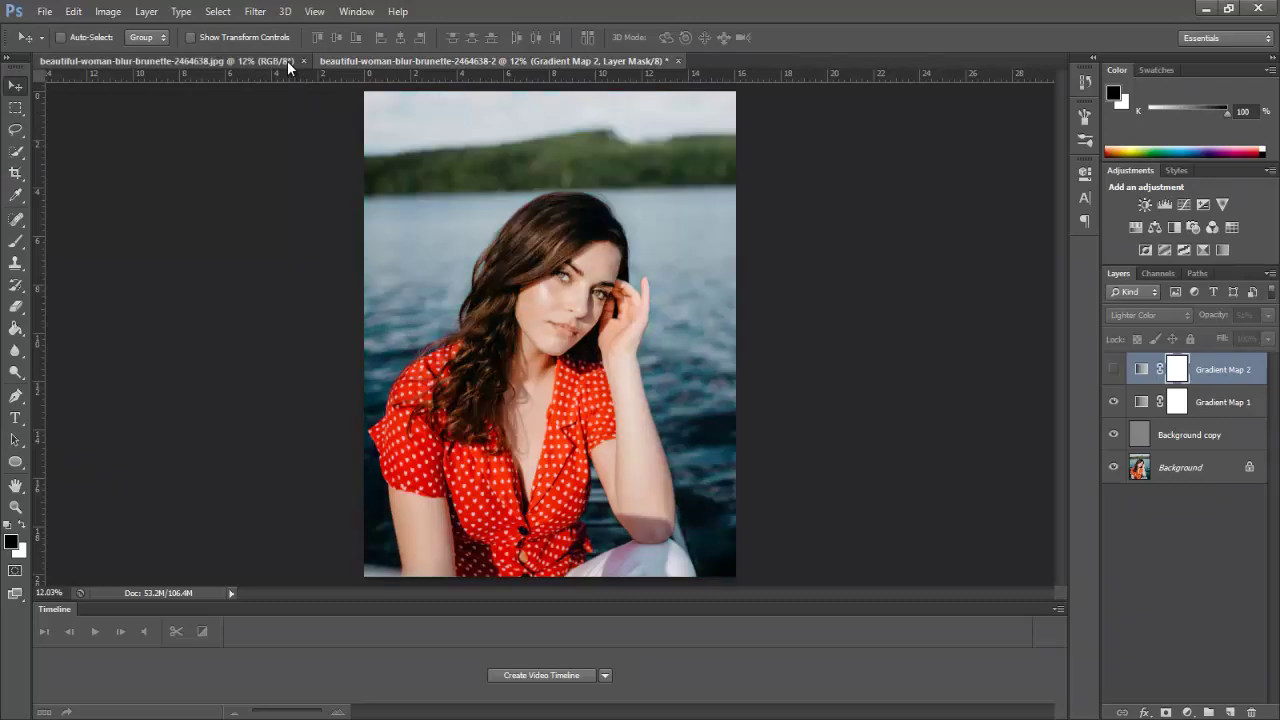
left_click(331, 60)
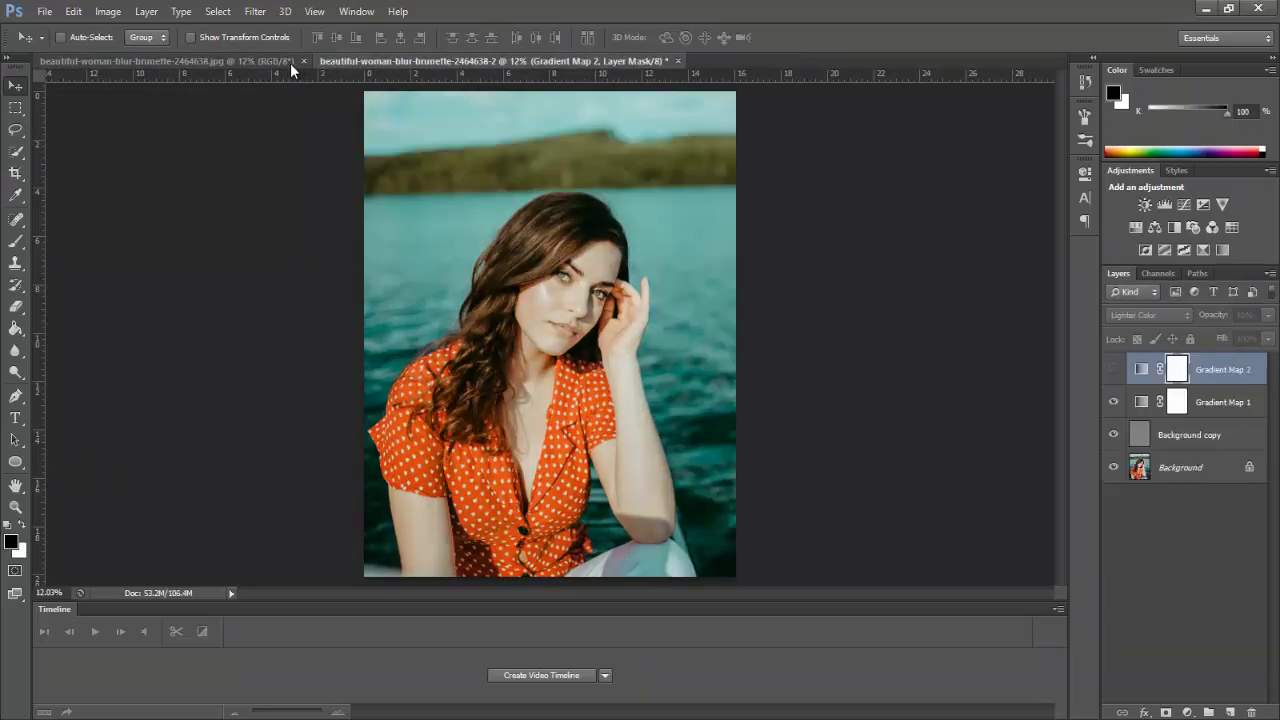
left_click(290, 62)
left_click(329, 61)
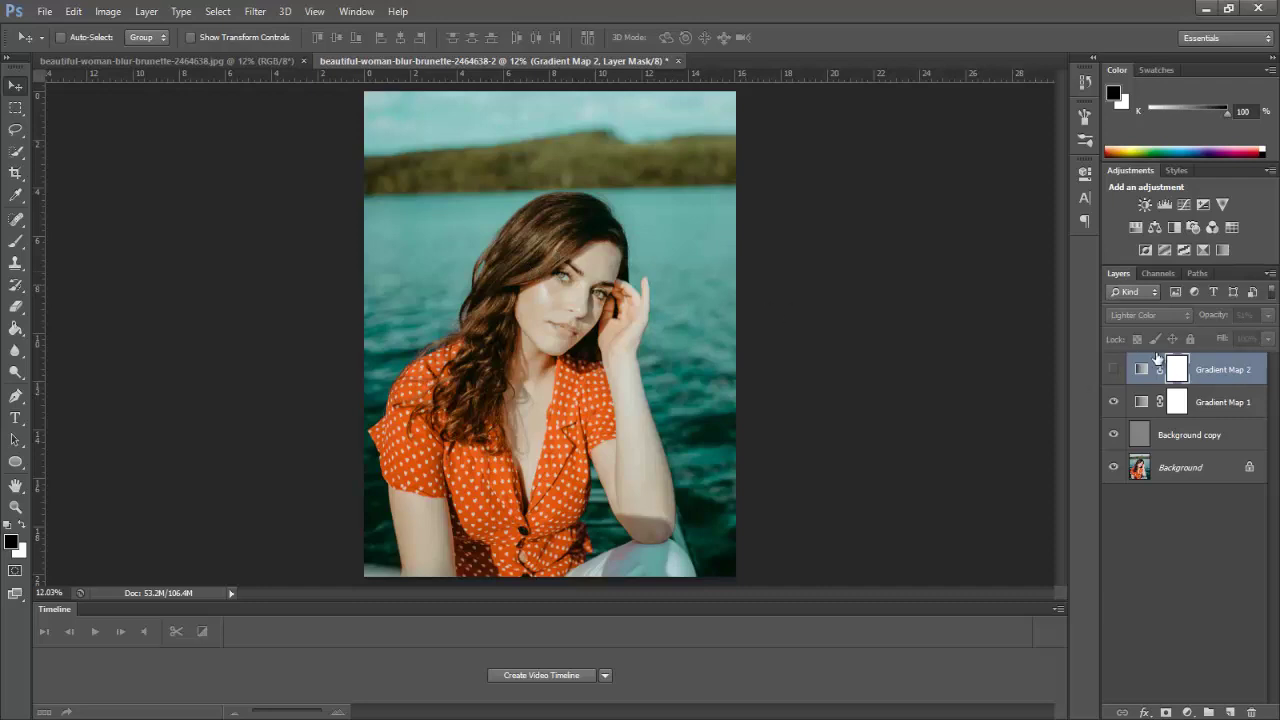
Step: Delete the Gradient Map 2 layer
right_click(1222, 378)
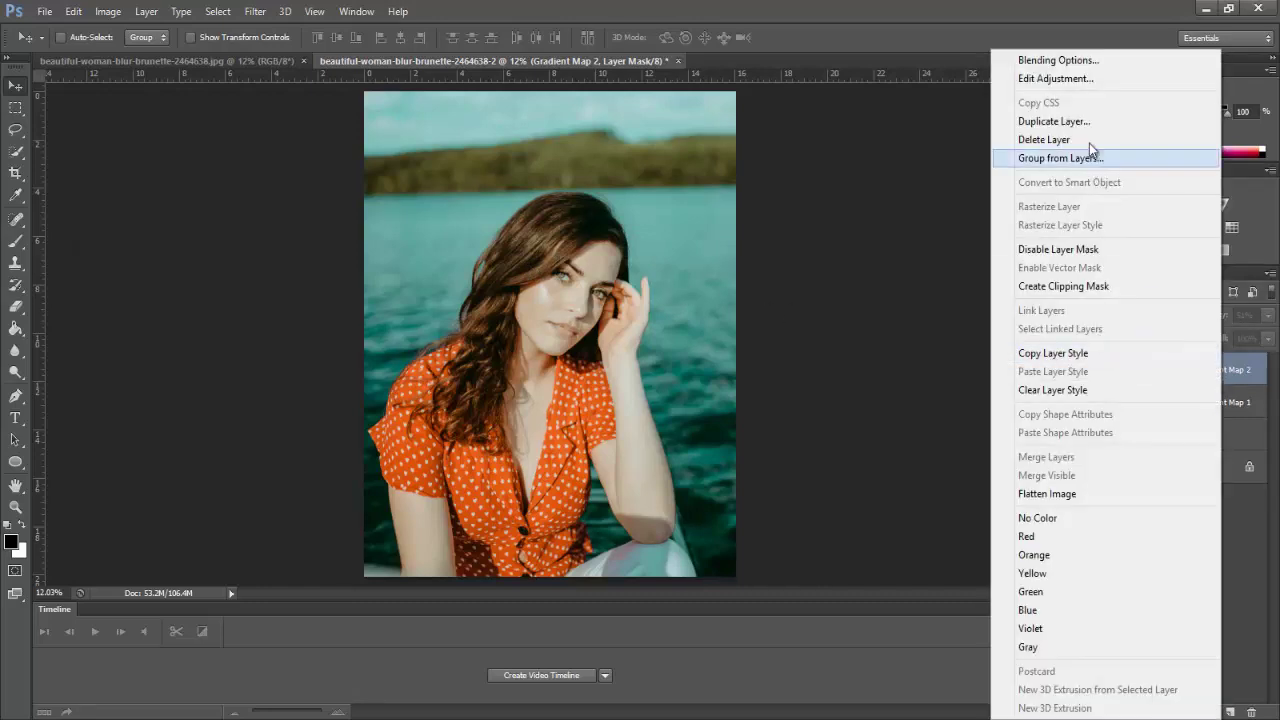
left_click(1090, 140)
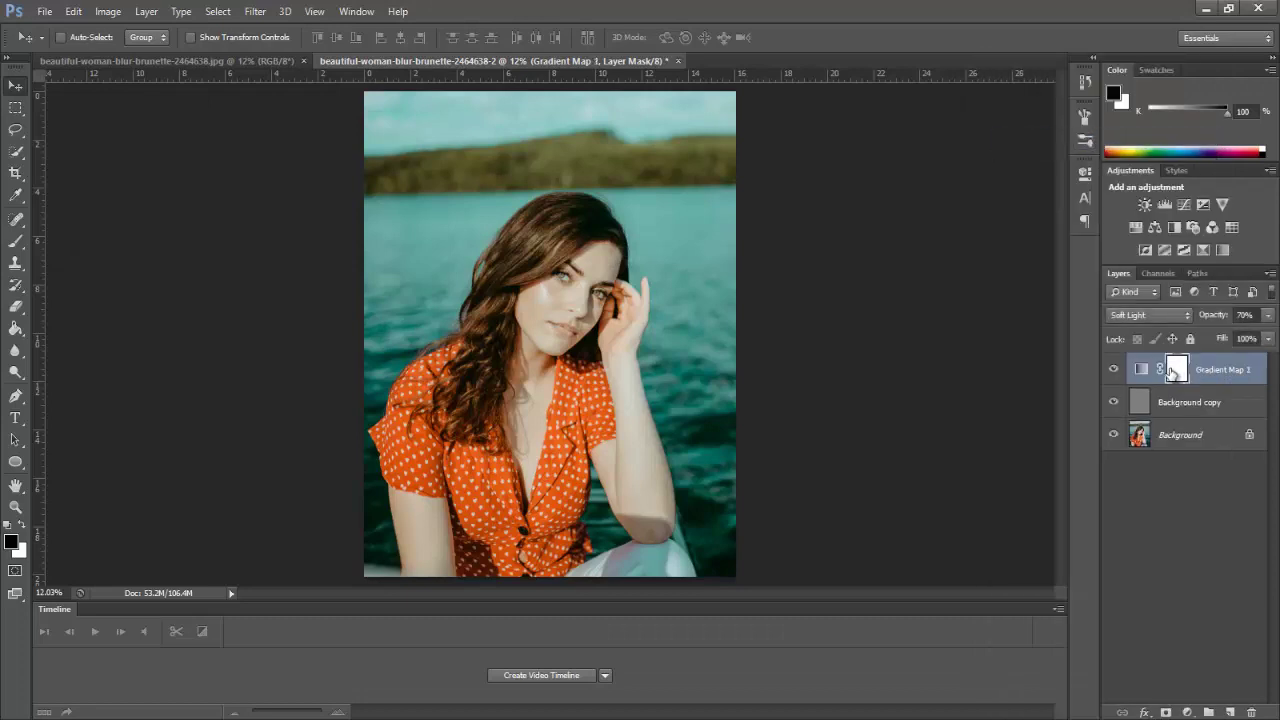
Step: Add a Levels adjustment layer above Gradient Map 1 and brighten the midtones to 1.14
left_click(1161, 207)
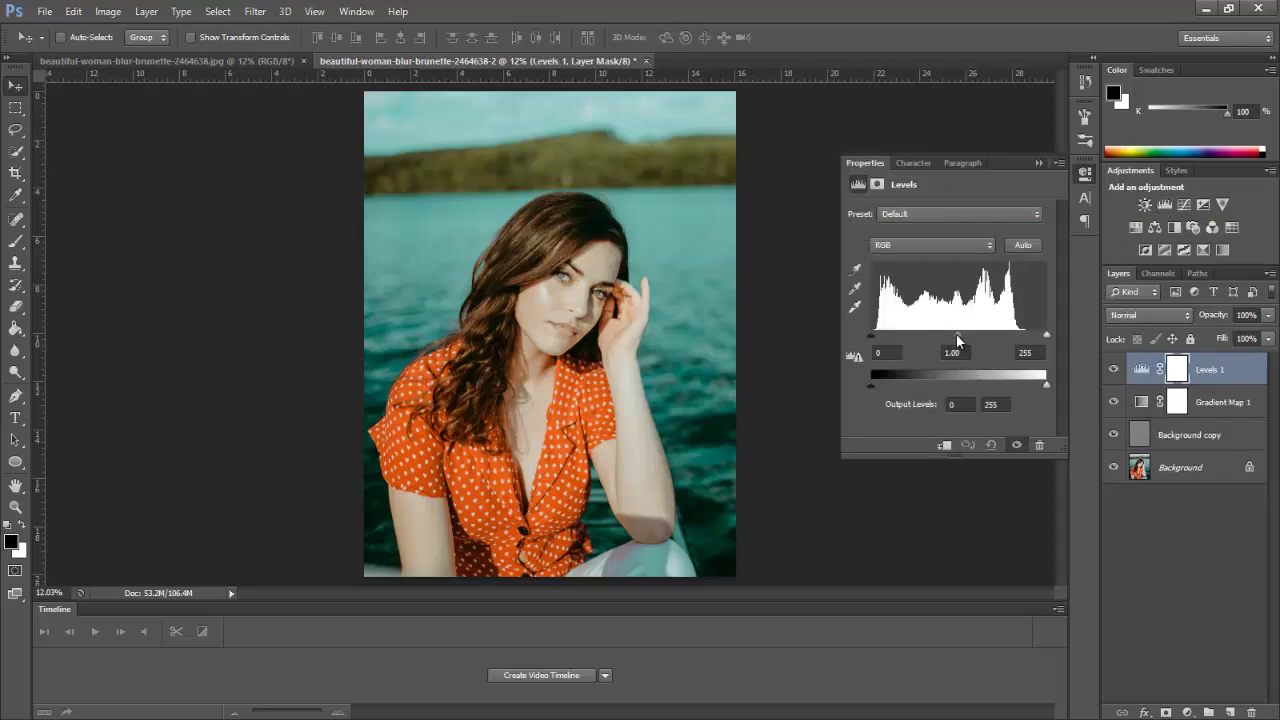
left_click_drag(957, 334, 952, 334)
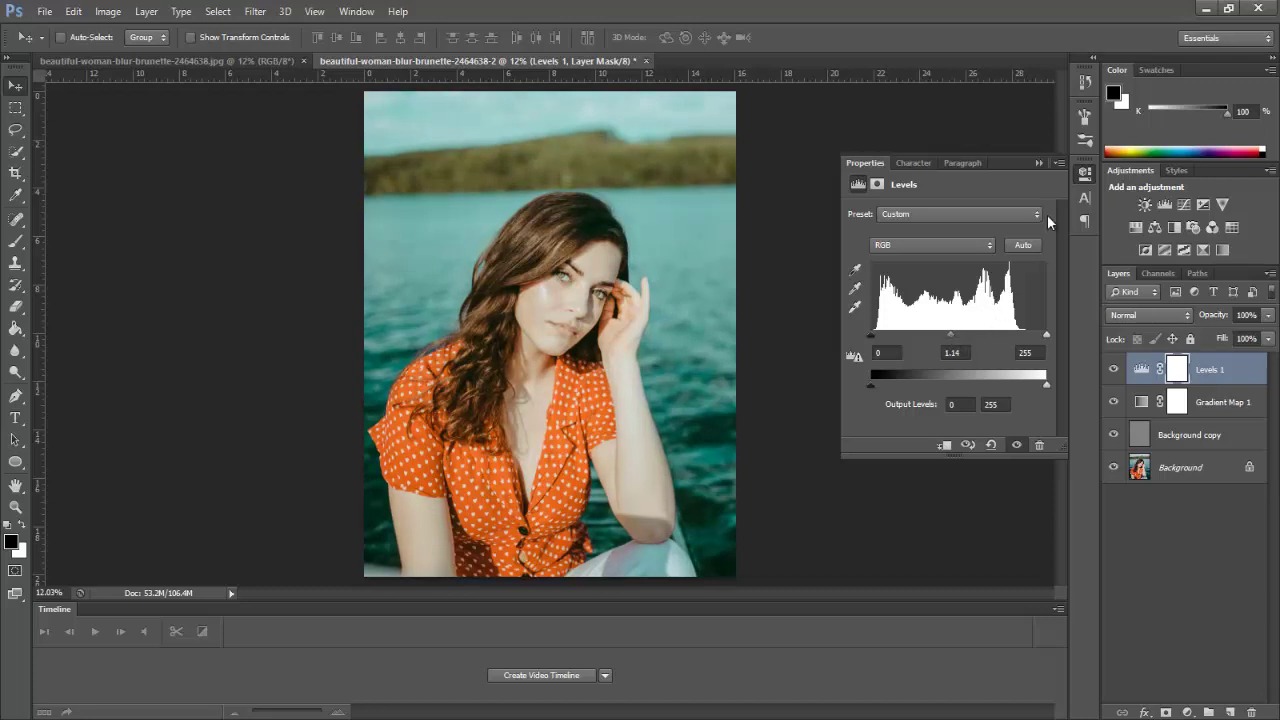
left_click(1085, 172)
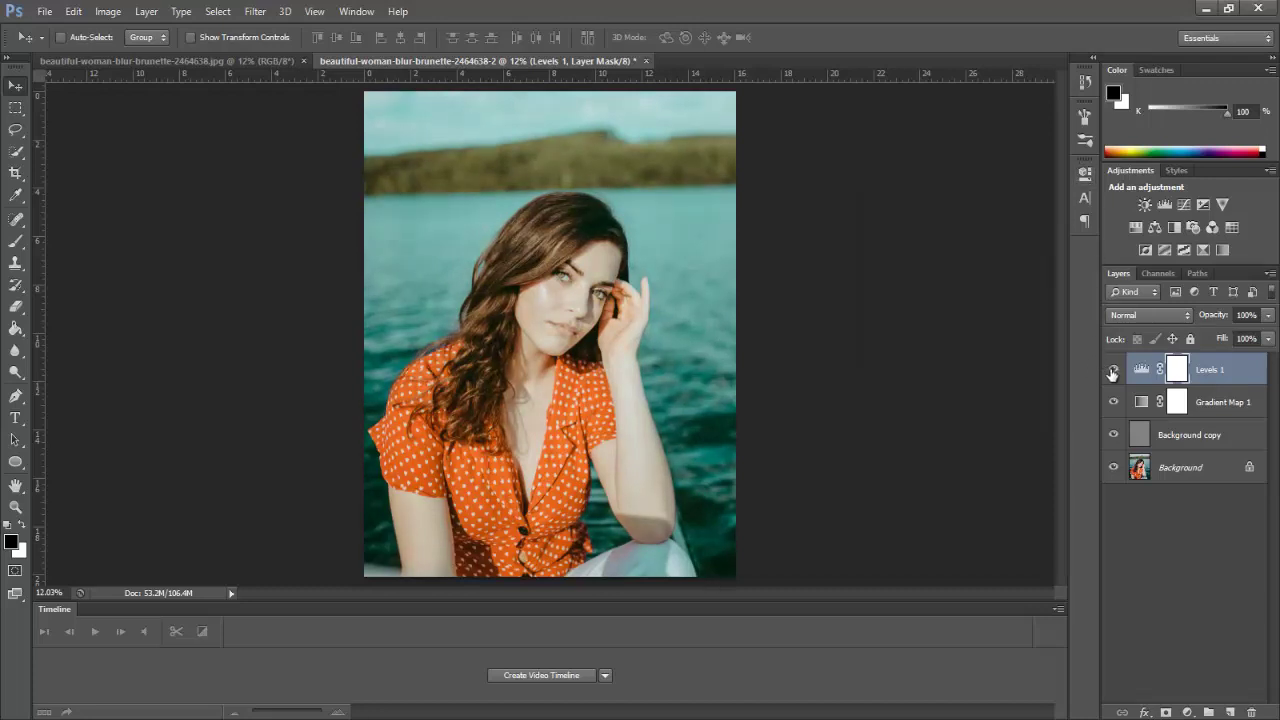
Step: Toggle the Levels 1 layer's visibility off and on to compare the photo with and without the brightening
left_click(1110, 370)
left_click(1110, 370)
left_click(1112, 372)
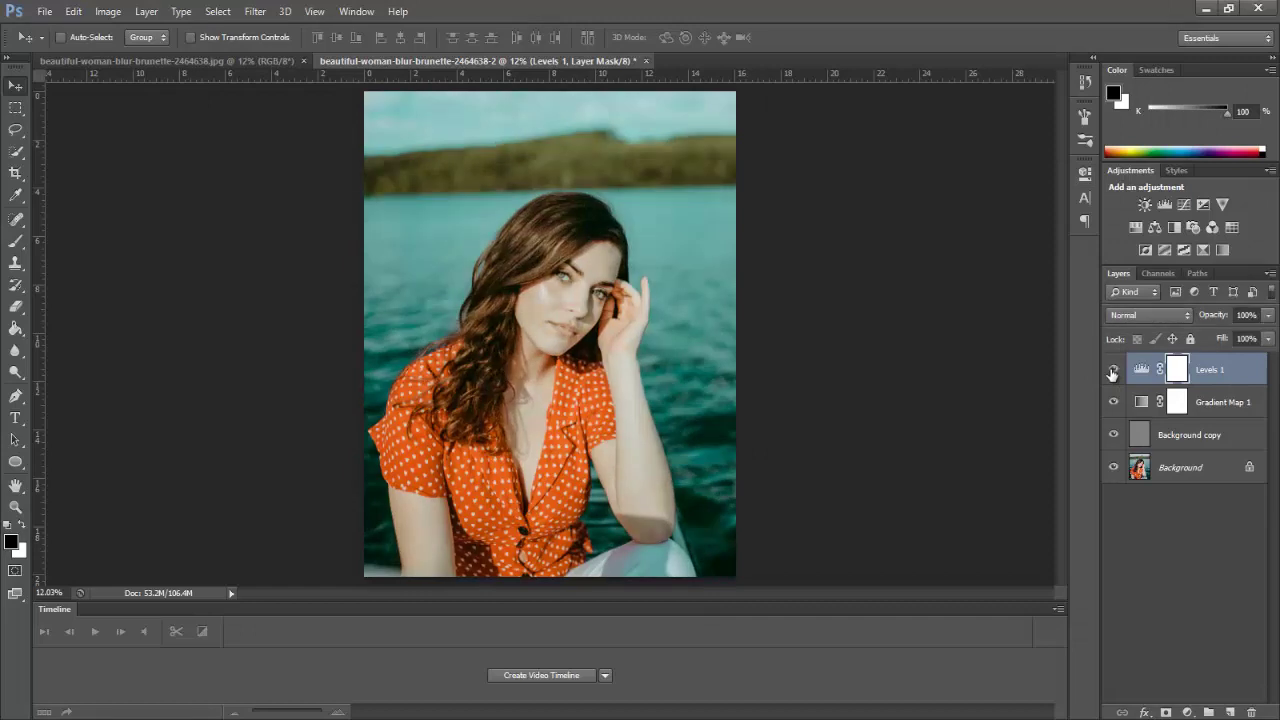
left_click(1112, 372)
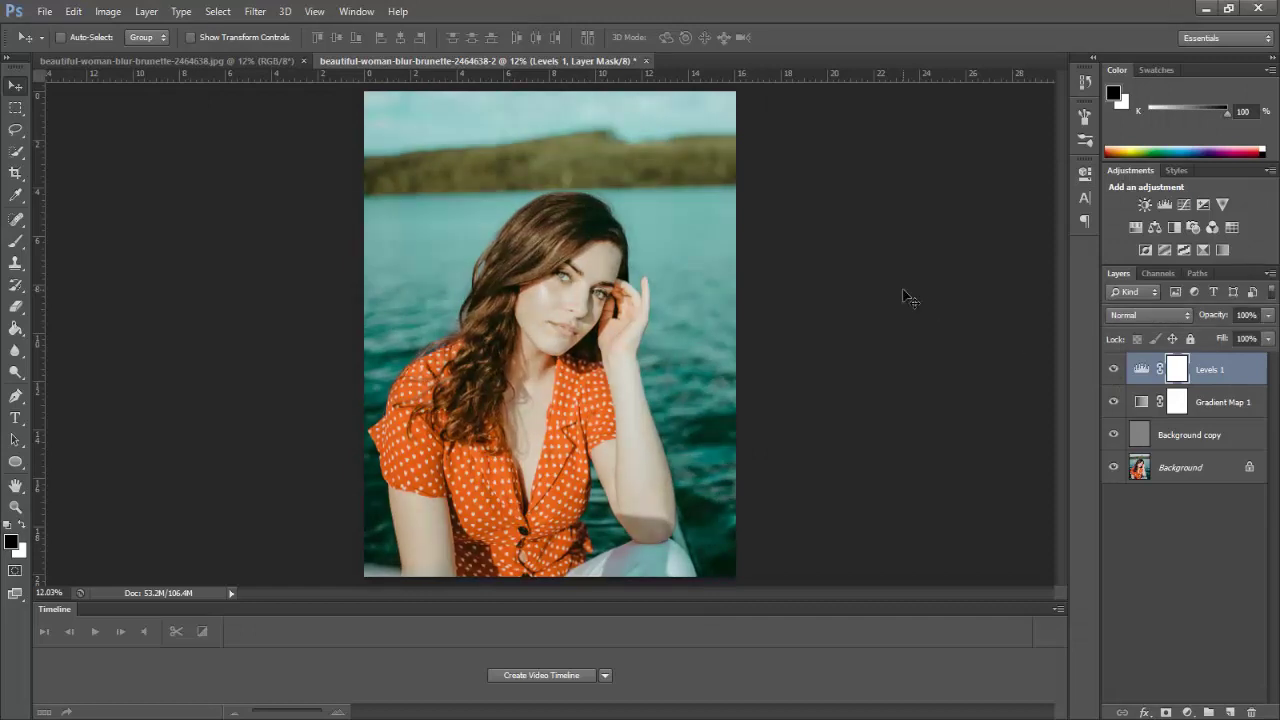
Step: Compare the finished grade with the original photo by switching between the two documents, ending on the graded one
left_click(273, 61)
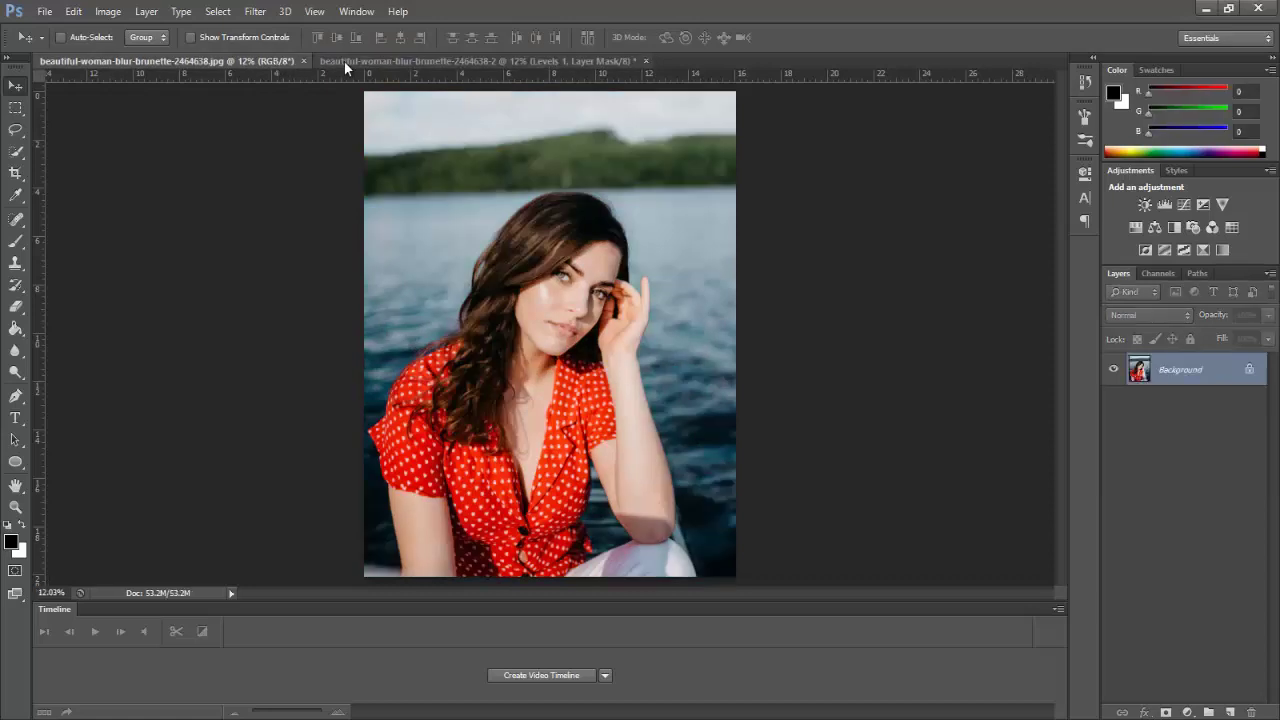
left_click(344, 61)
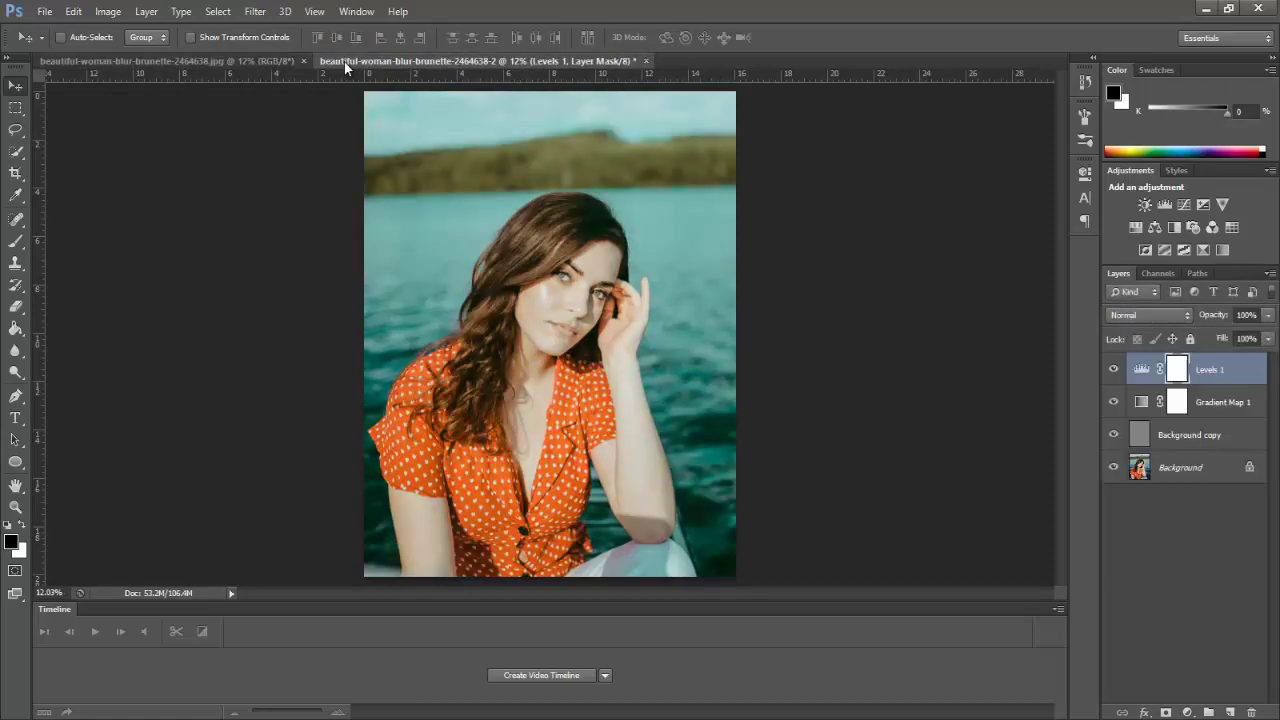
left_click(290, 62)
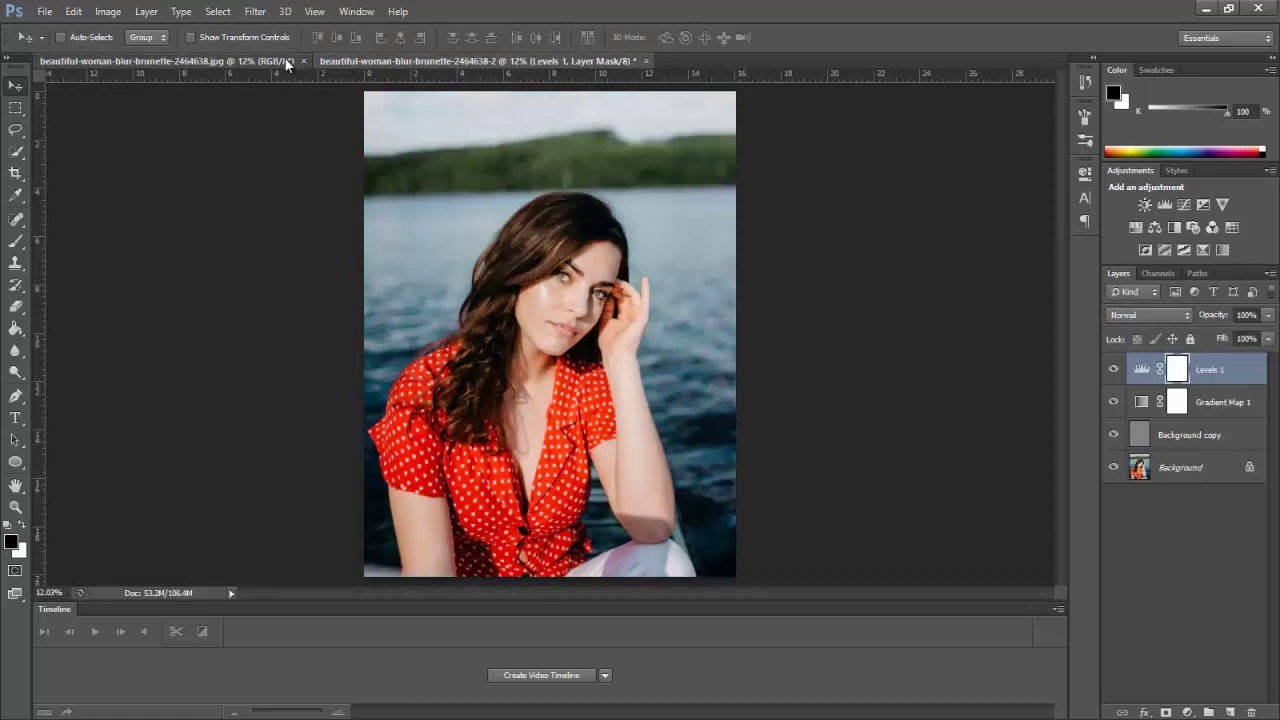
left_click(348, 54)
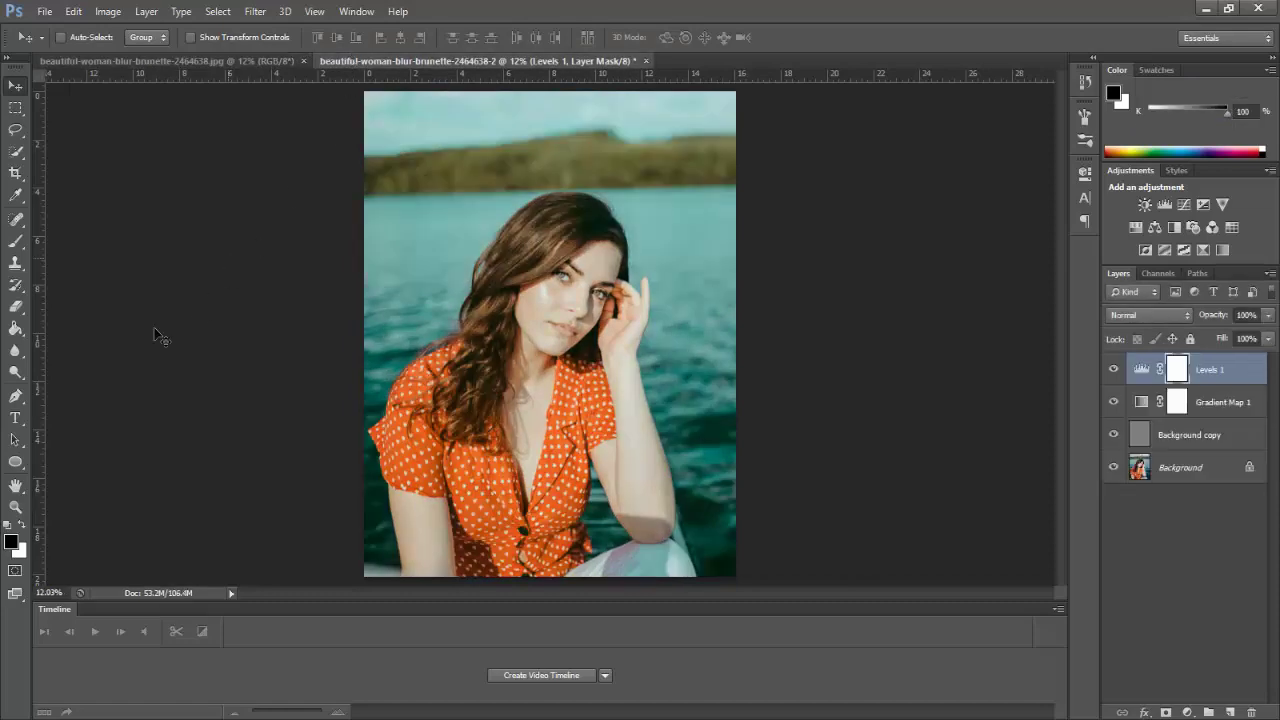
Step: Inspect the woman's face up close in the graded photo, then fit the whole image on screen again
left_click(15, 506)
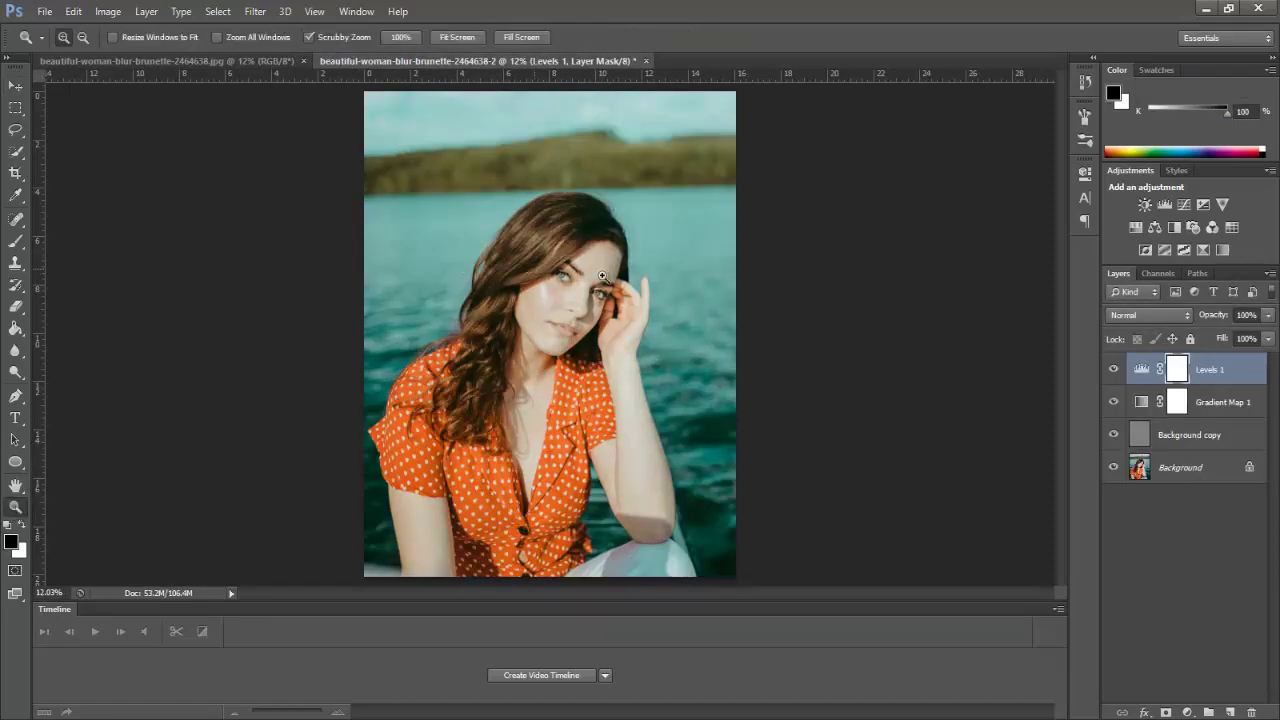
left_click_drag(530, 266, 594, 288)
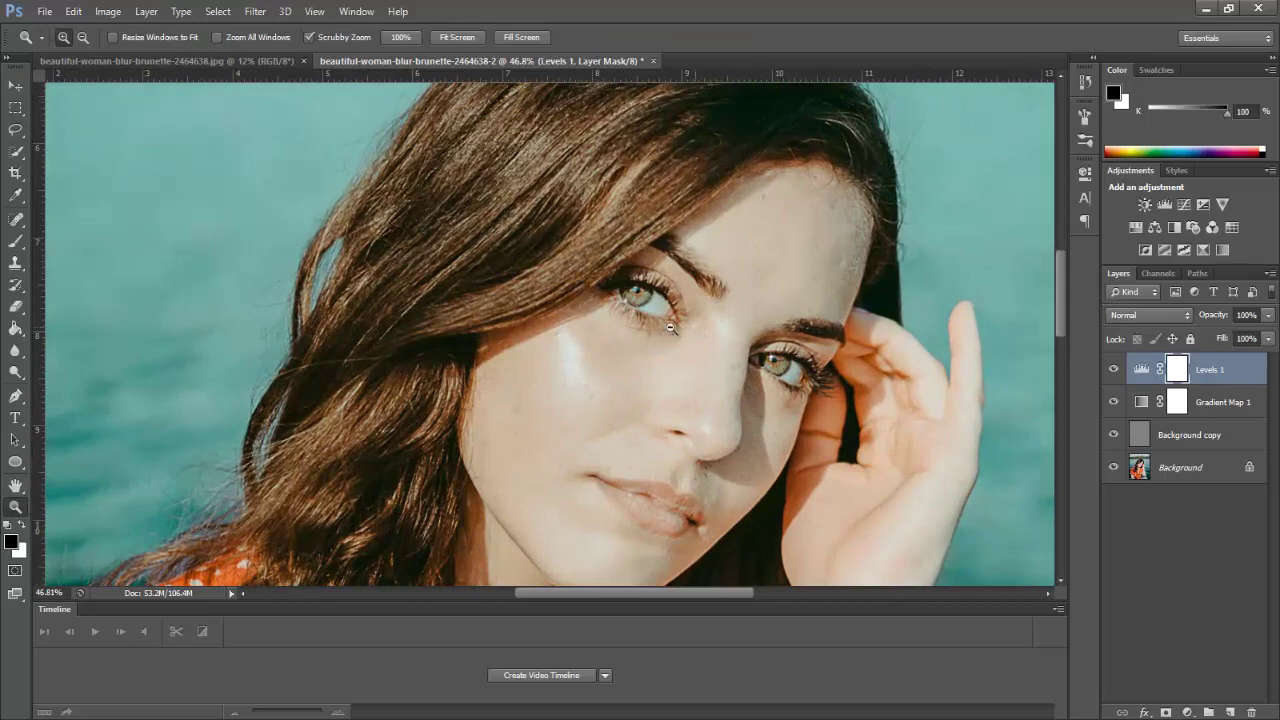
left_click_drag(680, 322, 614, 326)
right_click(614, 326)
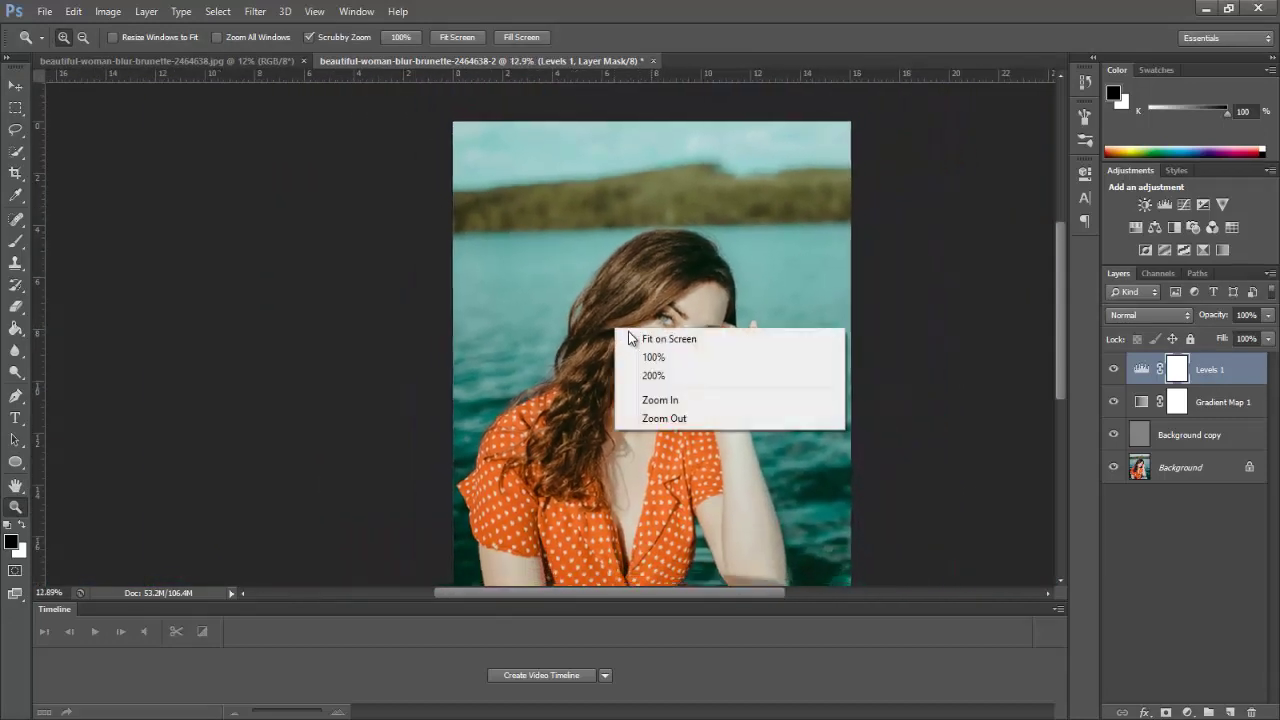
left_click(632, 334)
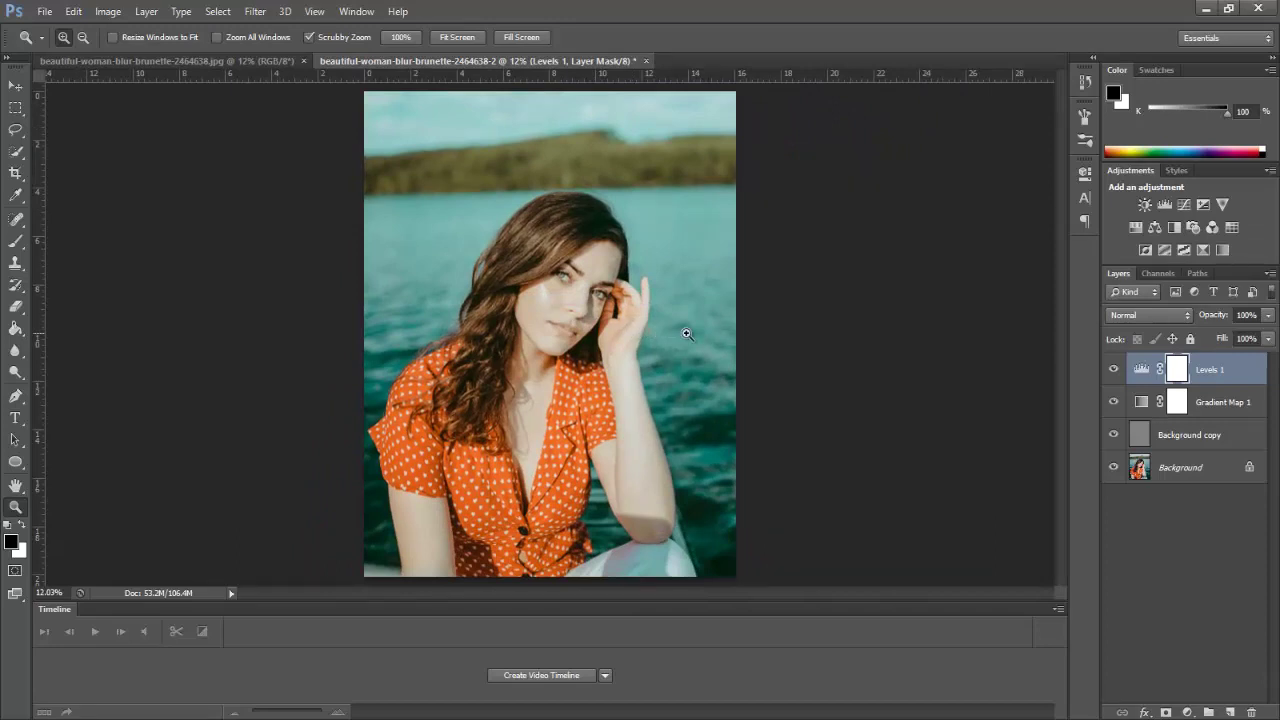